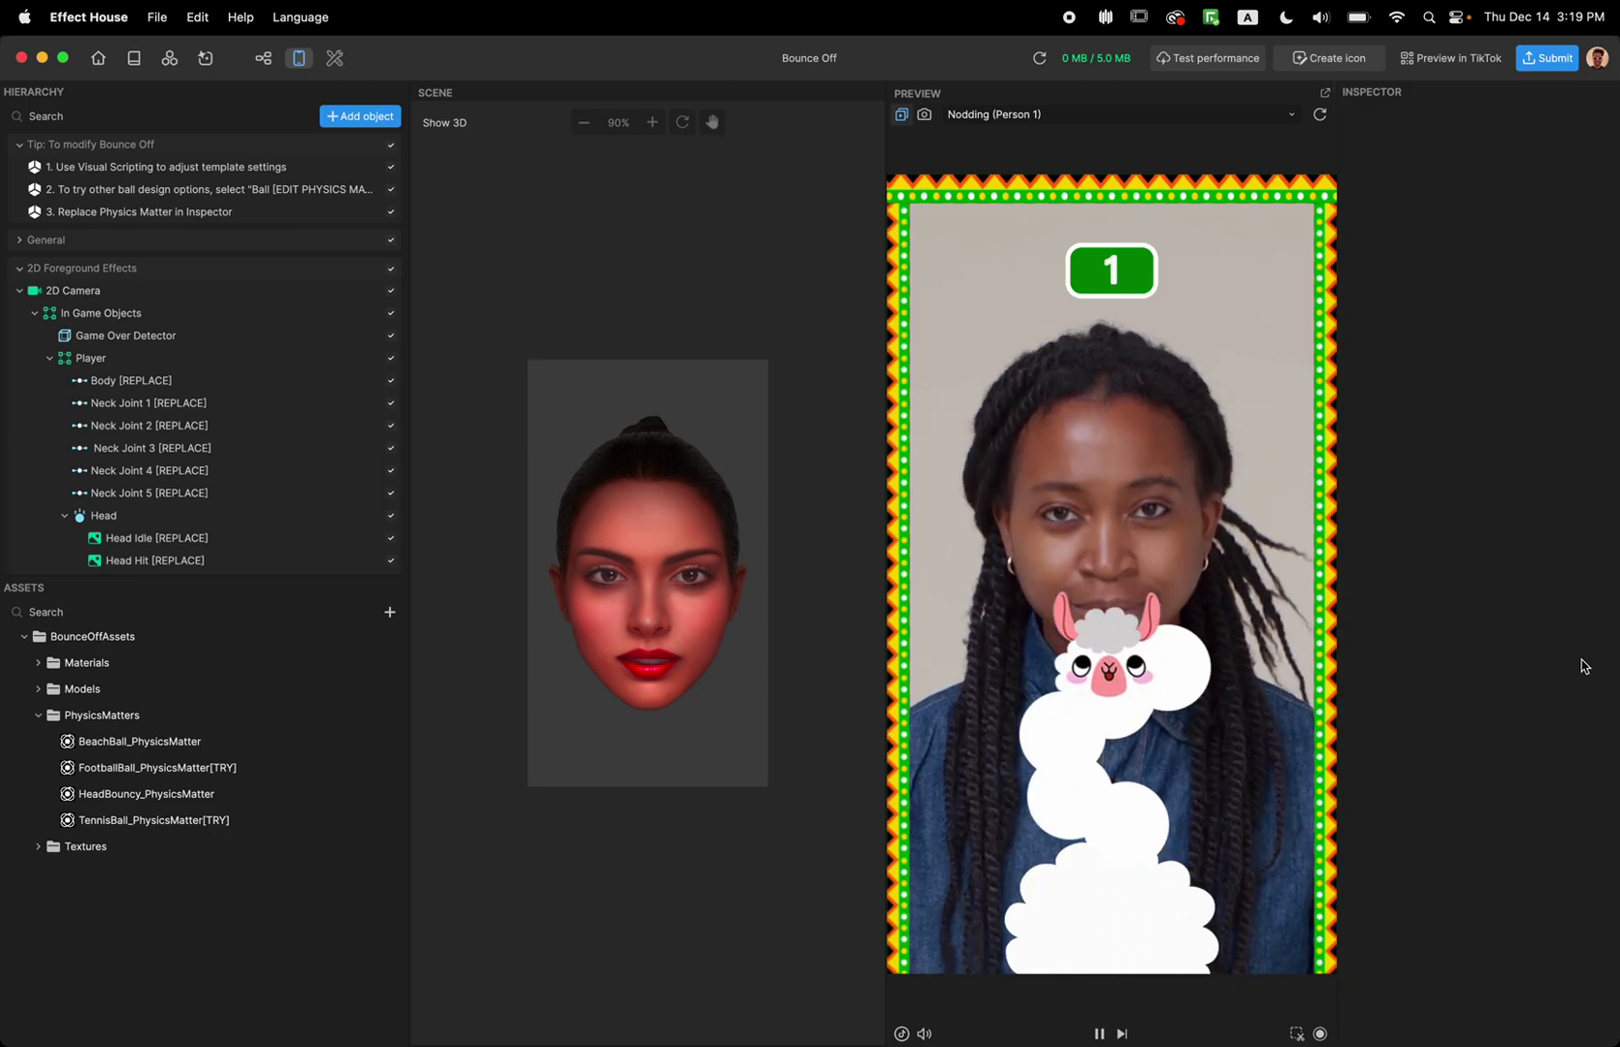
Step: Restart the game preview twice to replay the game
{"action": "left_click", "coordinate": [1324, 118]}
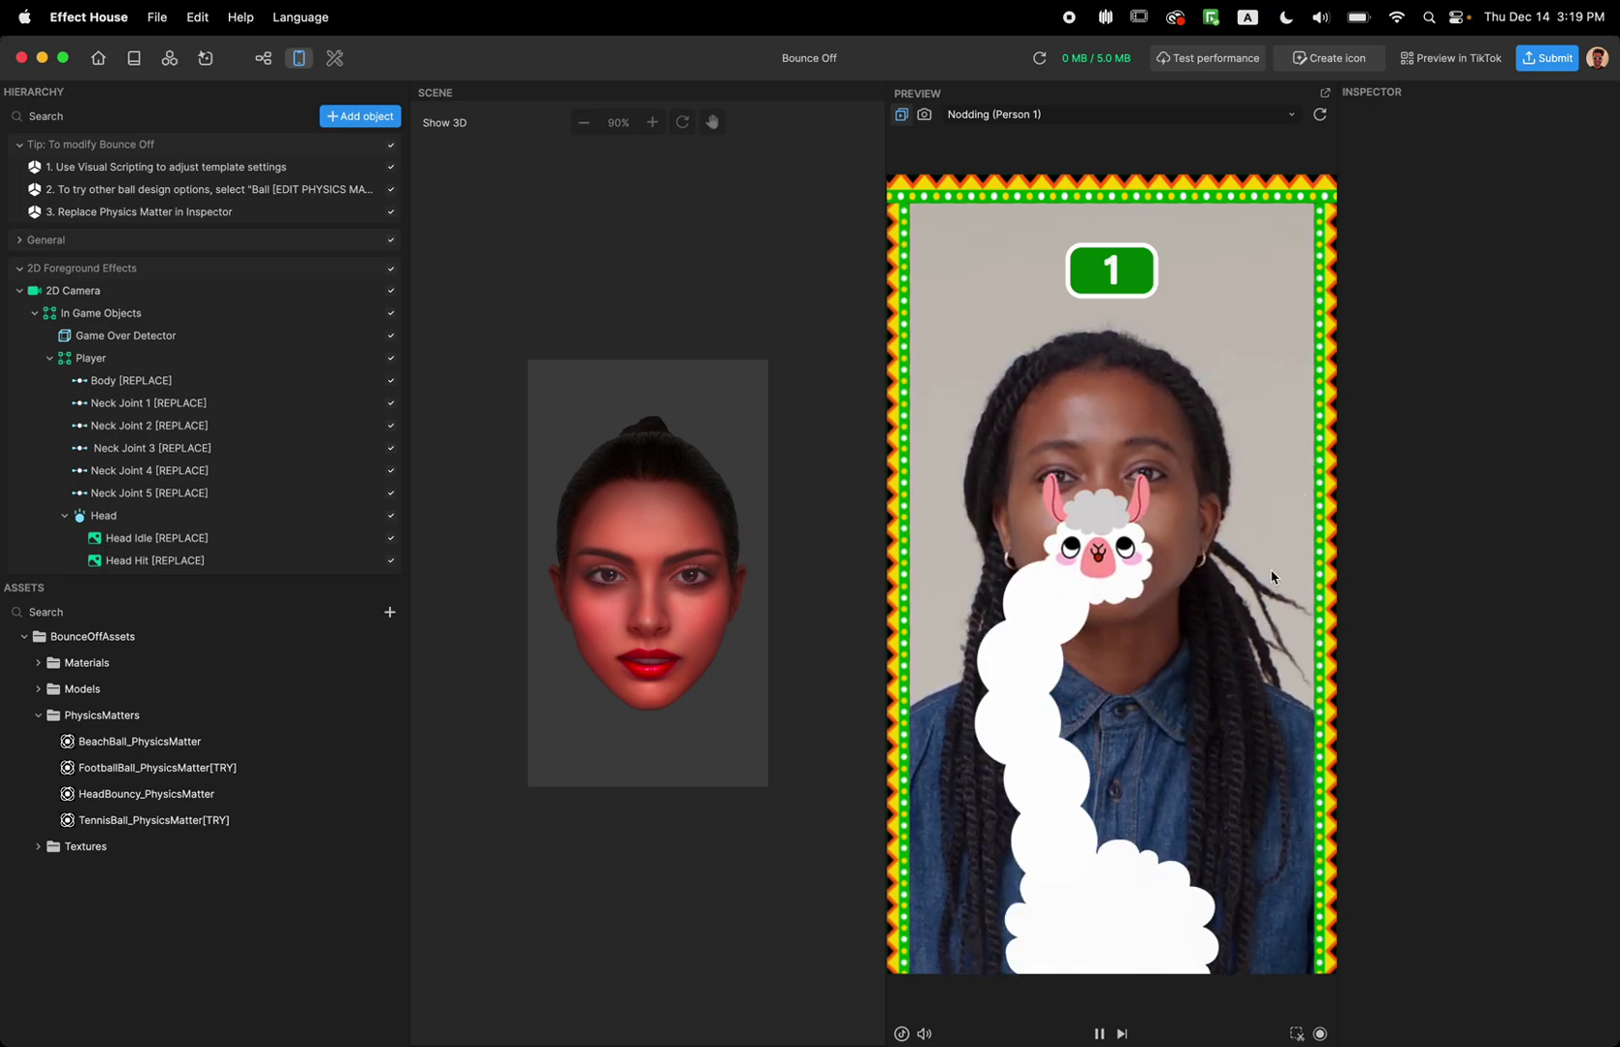
{"action": "left_click", "coordinate": [1320, 114]}
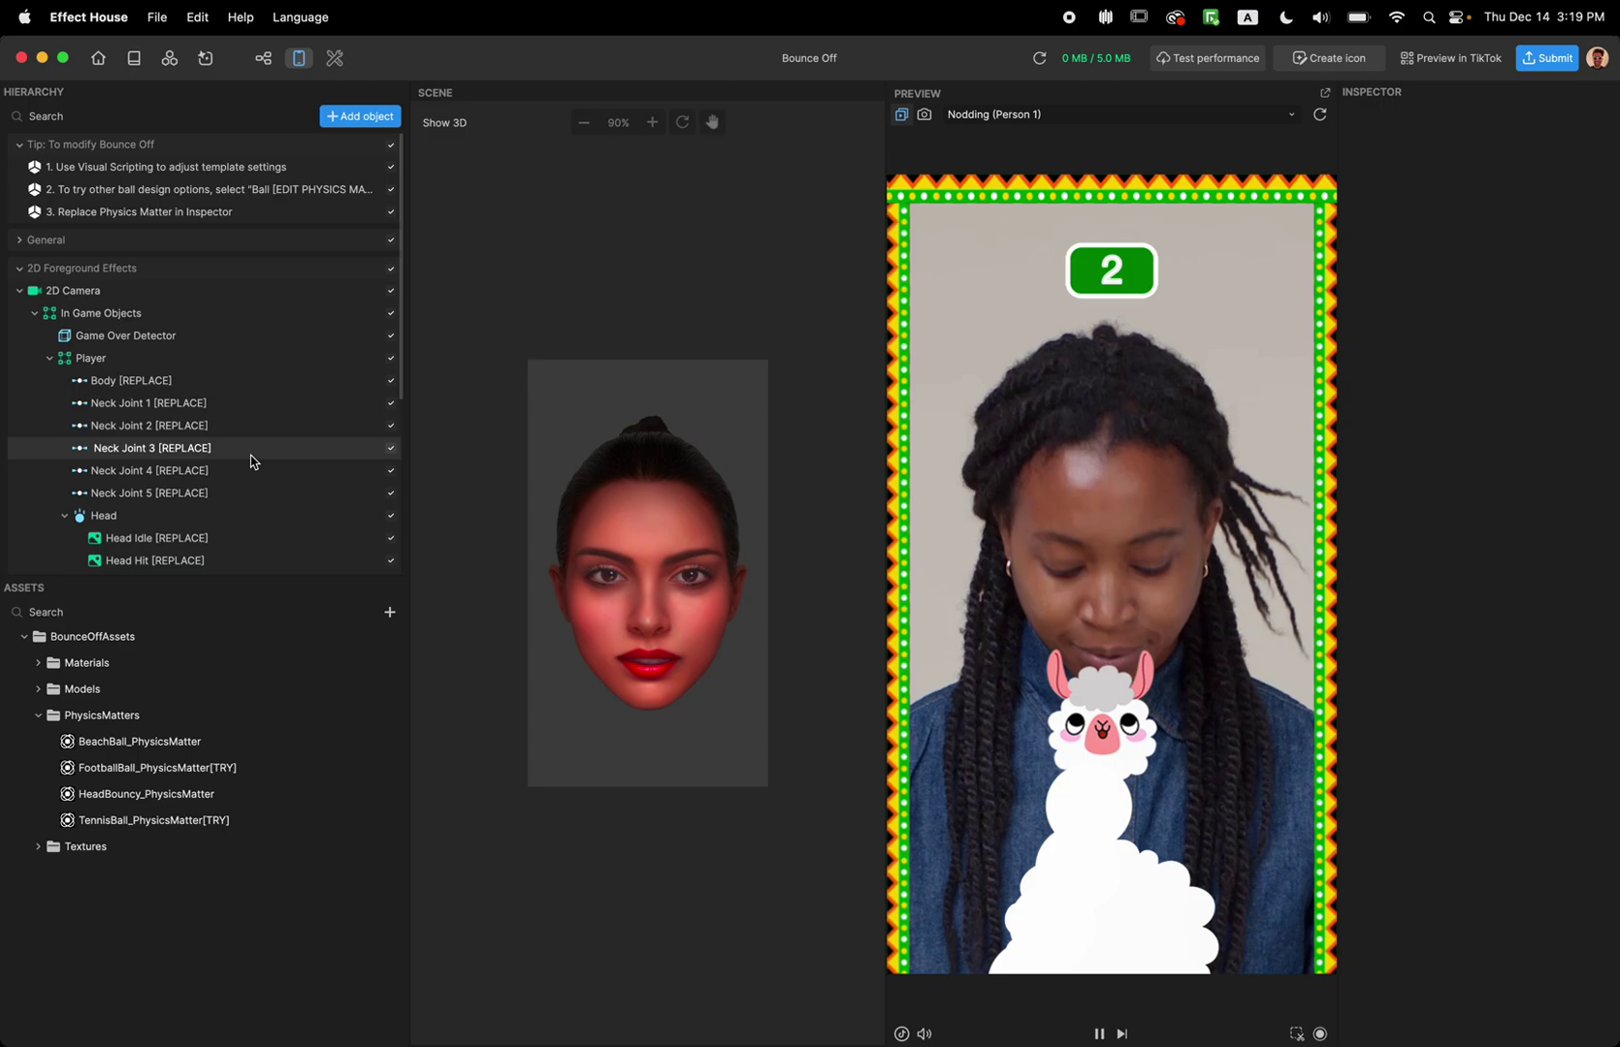
{"action": "scroll", "coordinate": [249, 458], "scroll_direction": "down", "scroll_amount": 3}
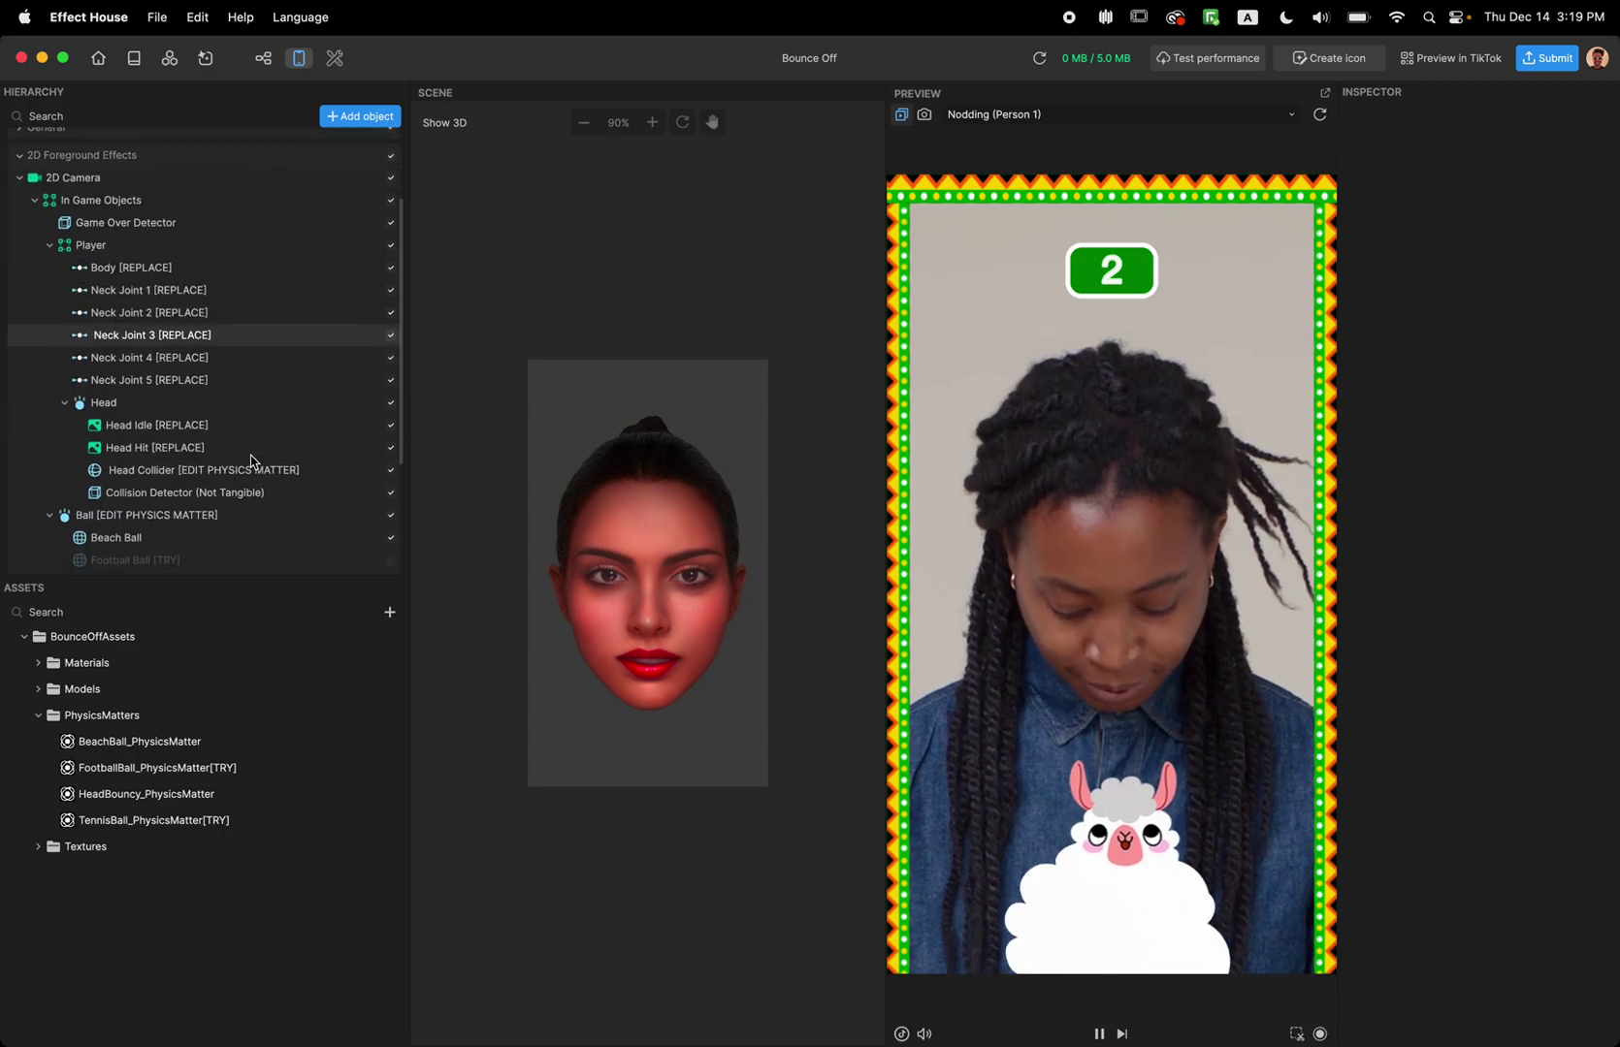
Step: Show the Visual Scripting graph and zoom in on the Player Follow Controller node
{"action": "left_click", "coordinate": [263, 60]}
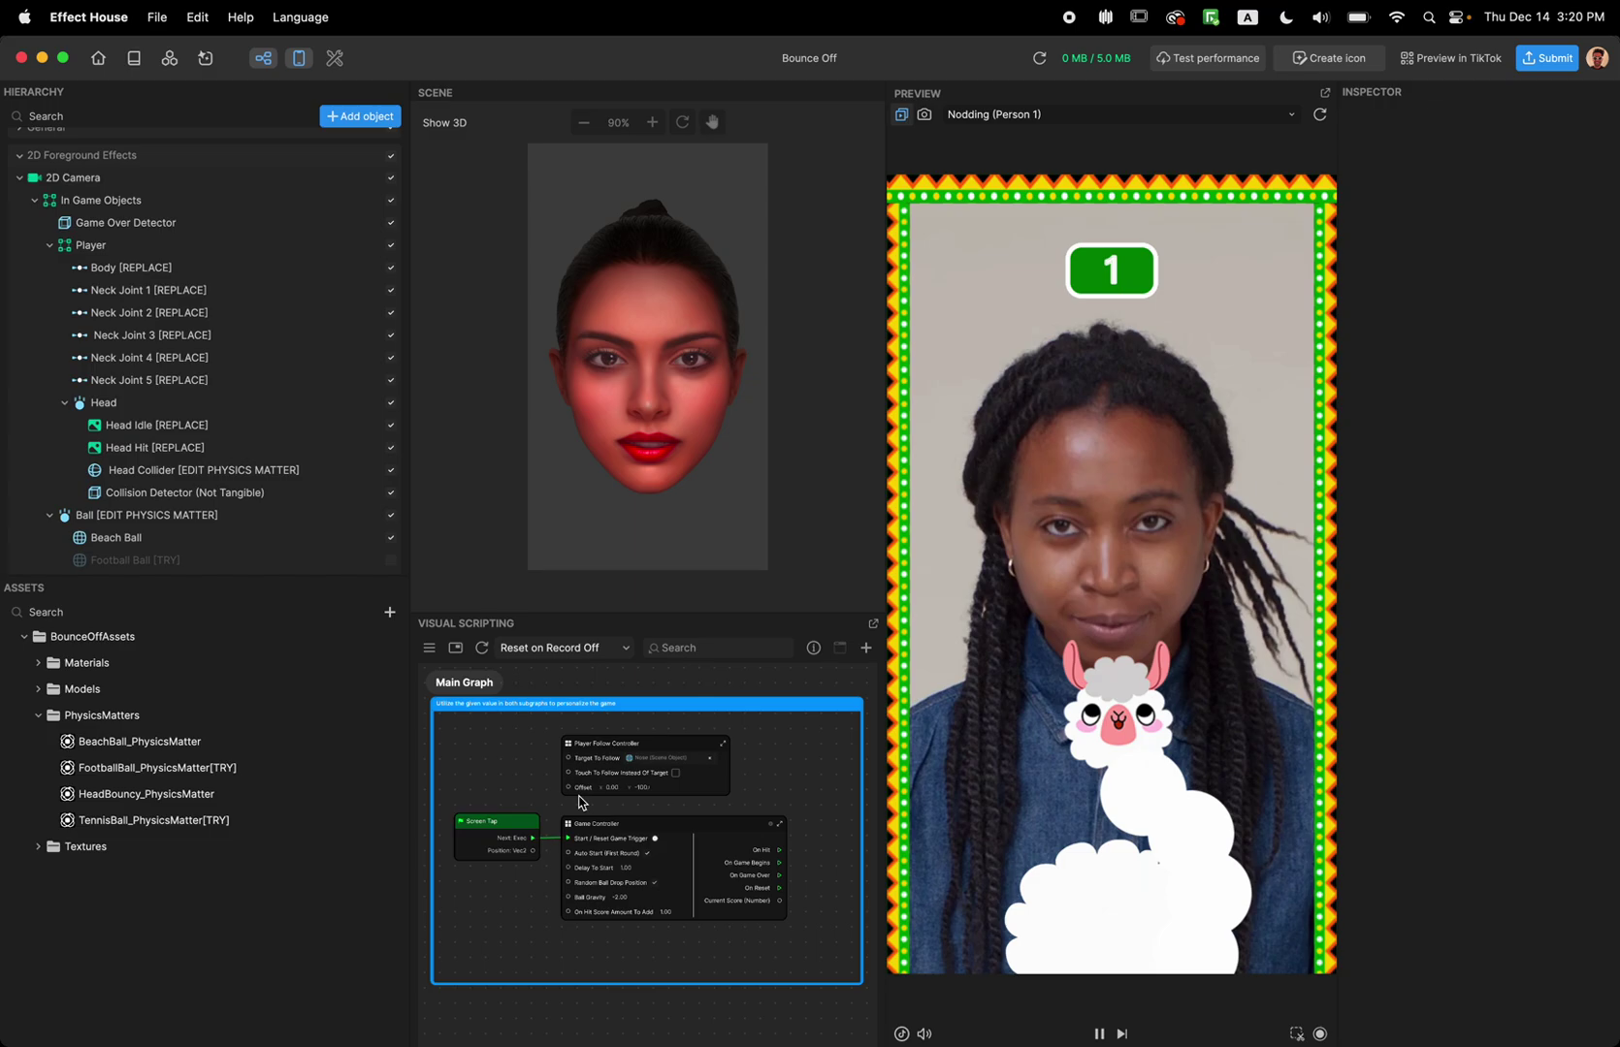
{"action": "scroll", "coordinate": [572, 796], "scroll_direction": "up", "scroll_amount": 3}
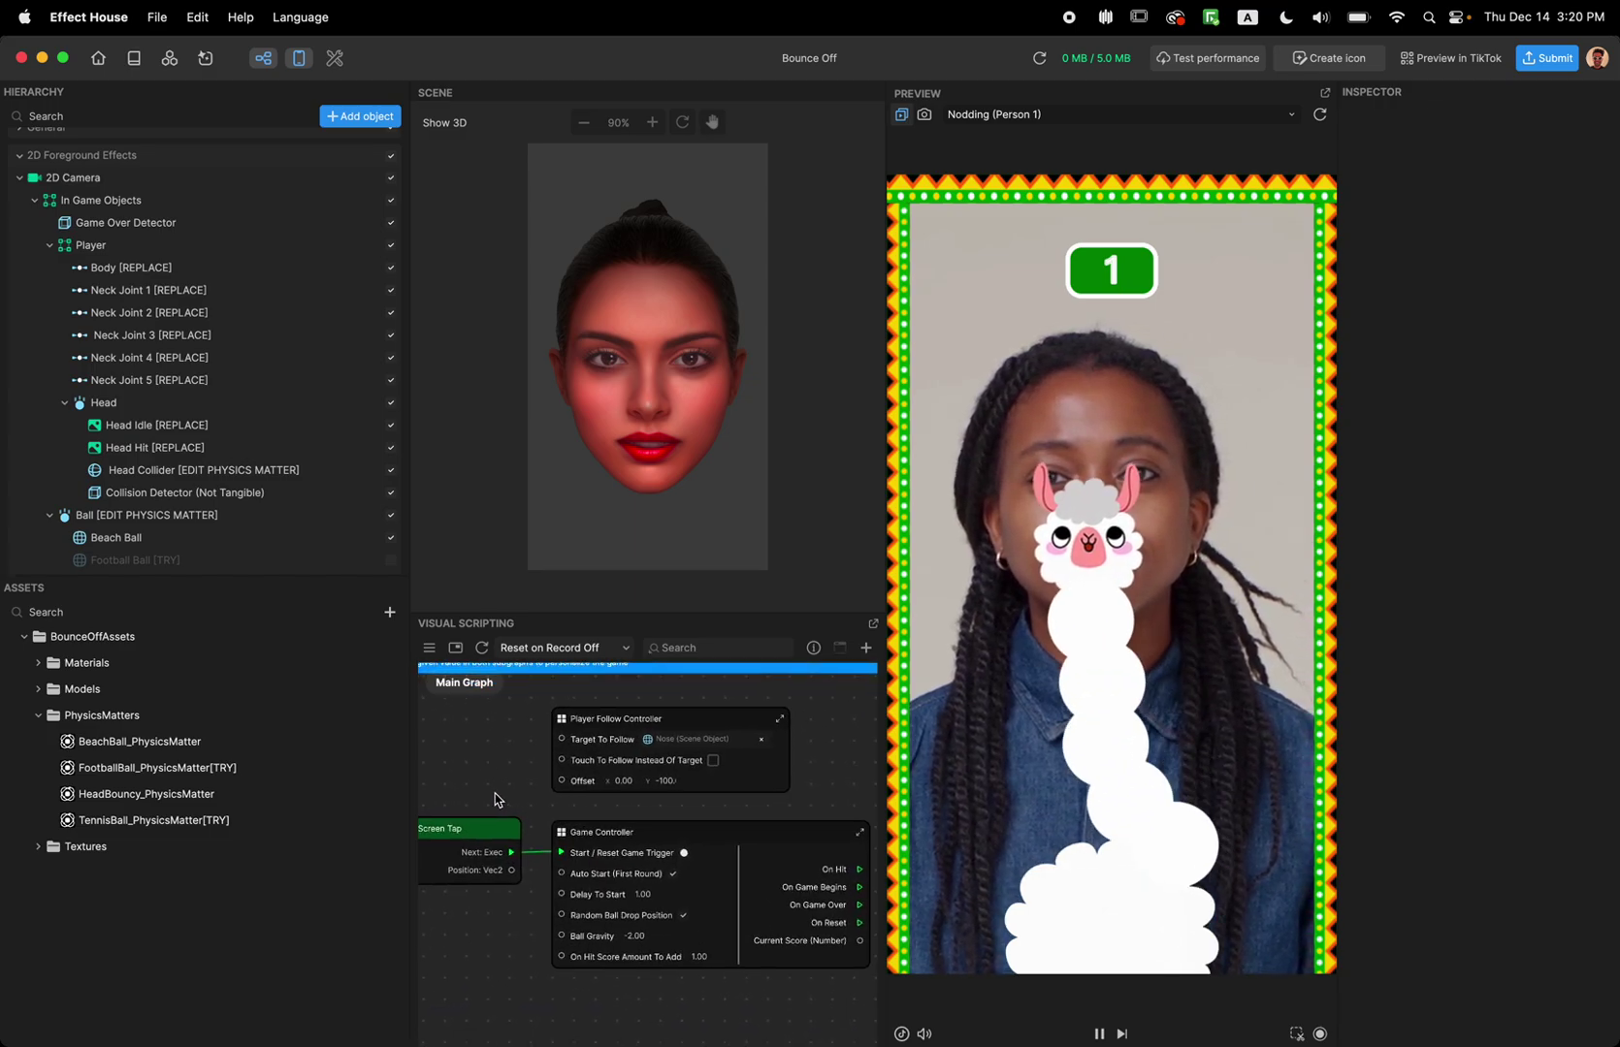
{"action": "scroll", "coordinate": [506, 799], "scroll_direction": "up", "scroll_amount": 2}
{"action": "scroll", "coordinate": [456, 803], "scroll_direction": "up", "scroll_amount": 3}
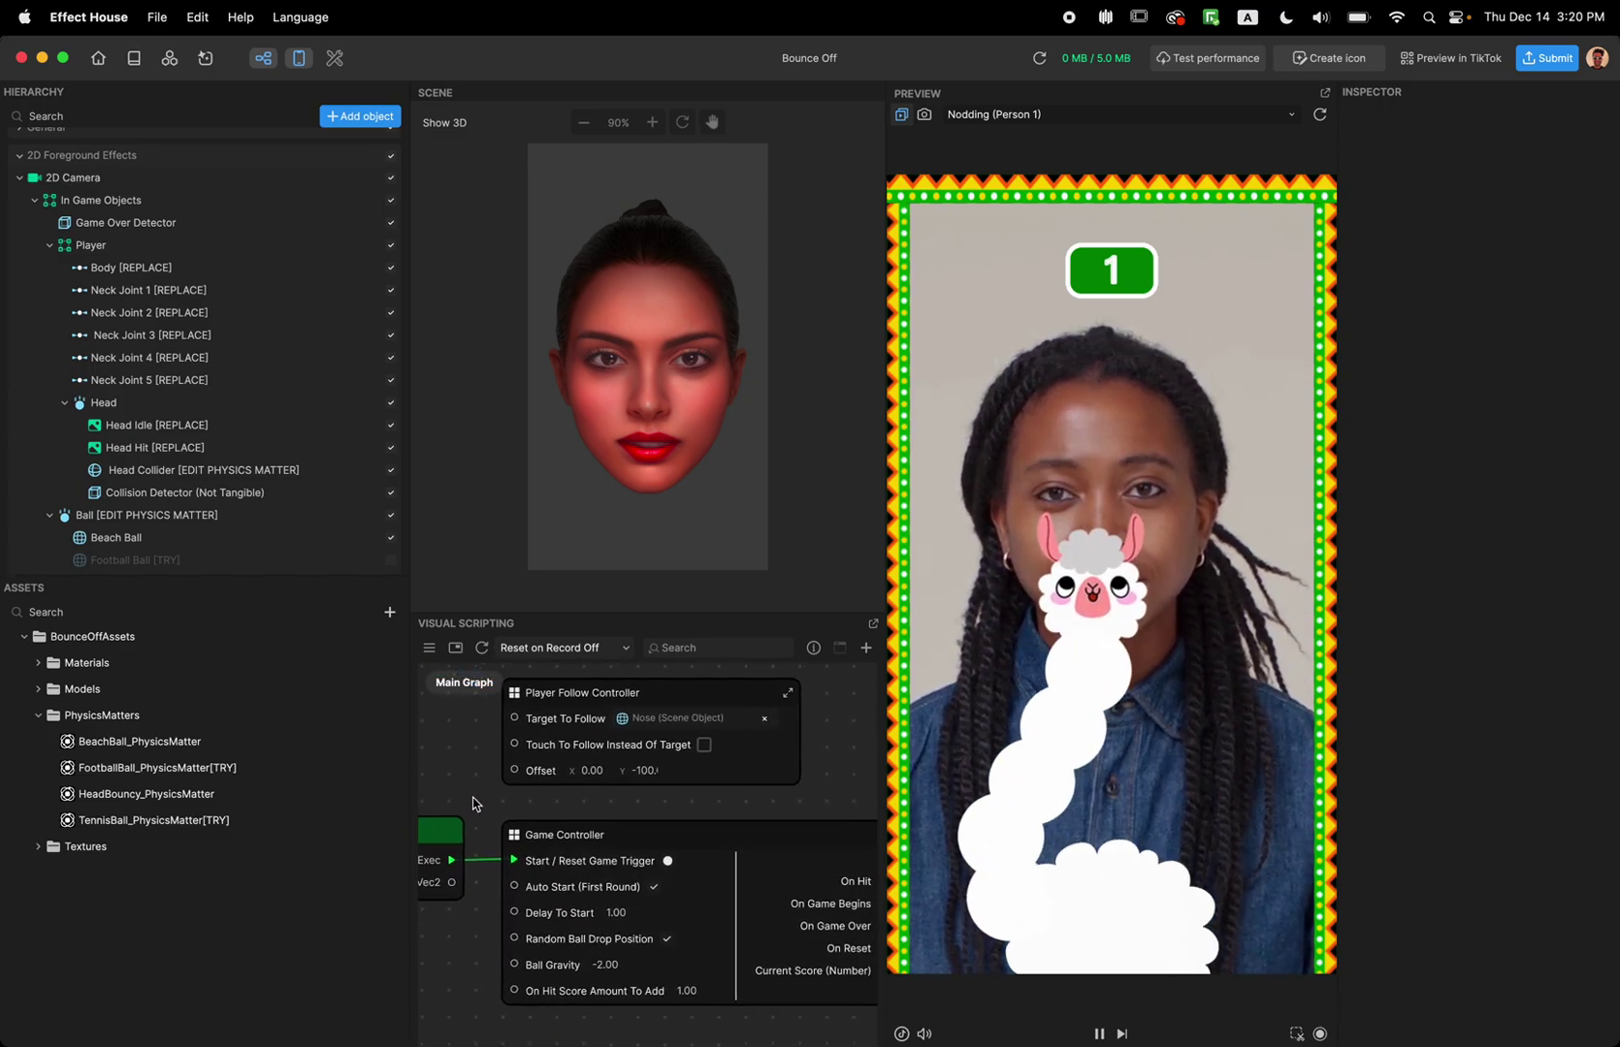
{"action": "left_click_drag", "start_coordinate": [831, 759], "coordinate": [838, 857]}
{"action": "scroll", "coordinate": [836, 834], "scroll_direction": "up", "scroll_amount": 4}
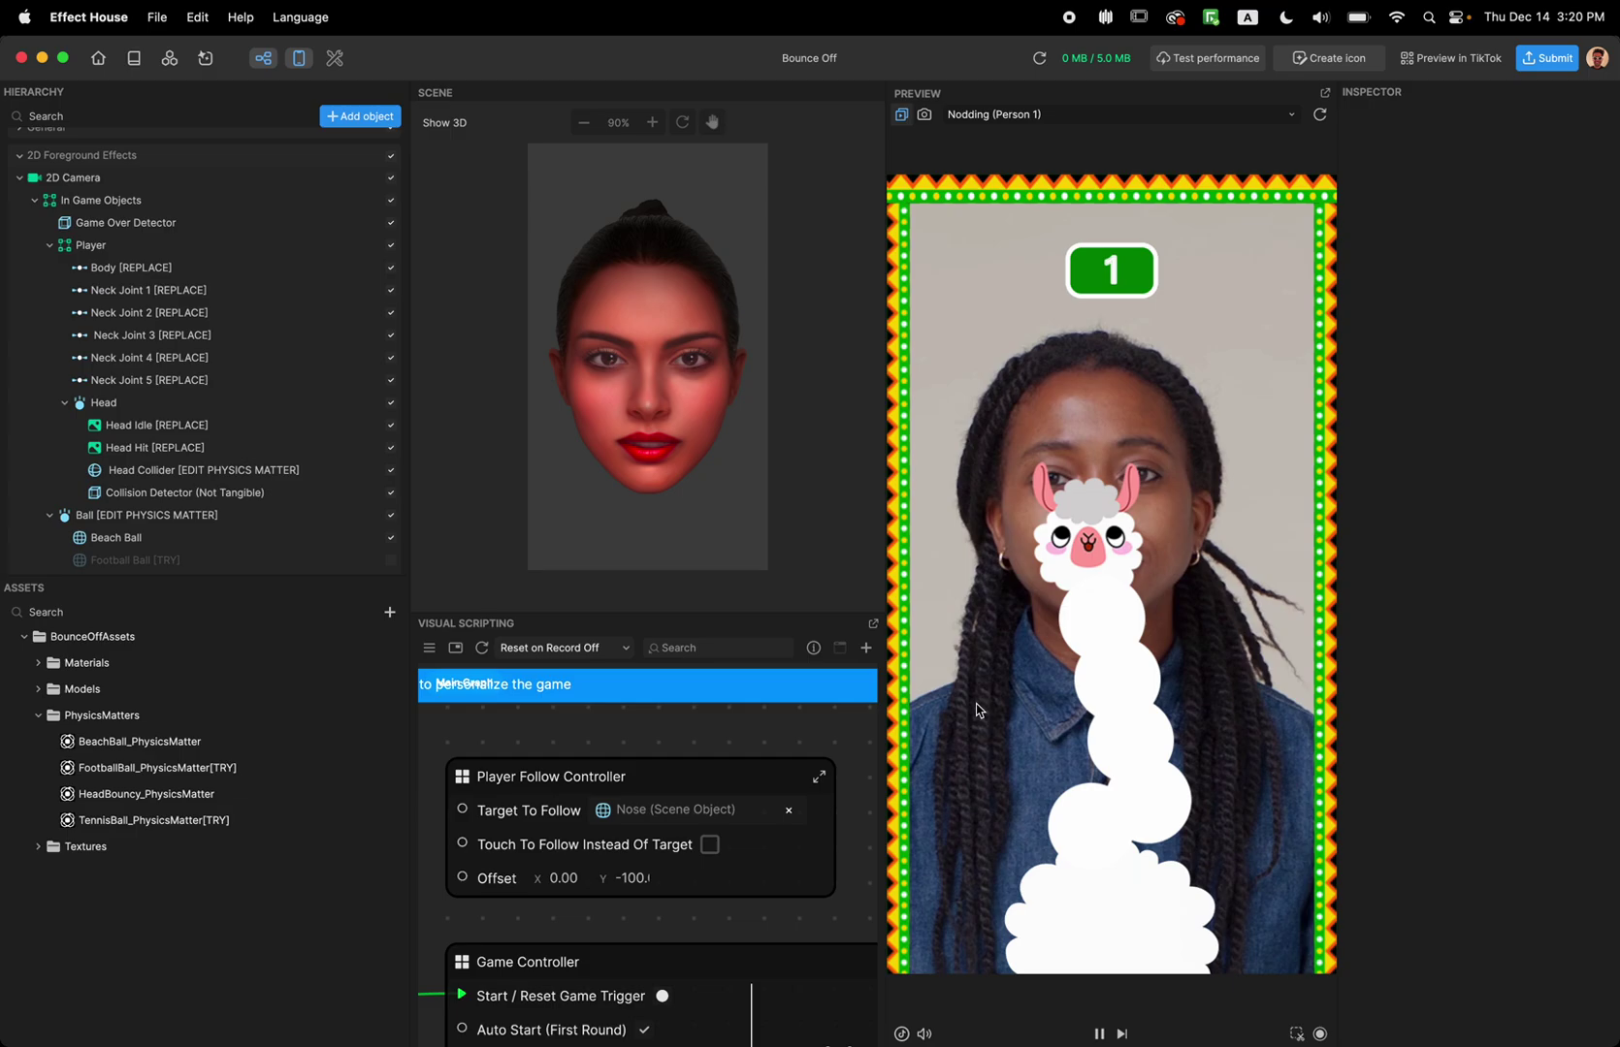
Step: Turn on Touch To Follow Instead Of Target and steer the llama by dragging in the preview
{"action": "left_click", "coordinate": [710, 844]}
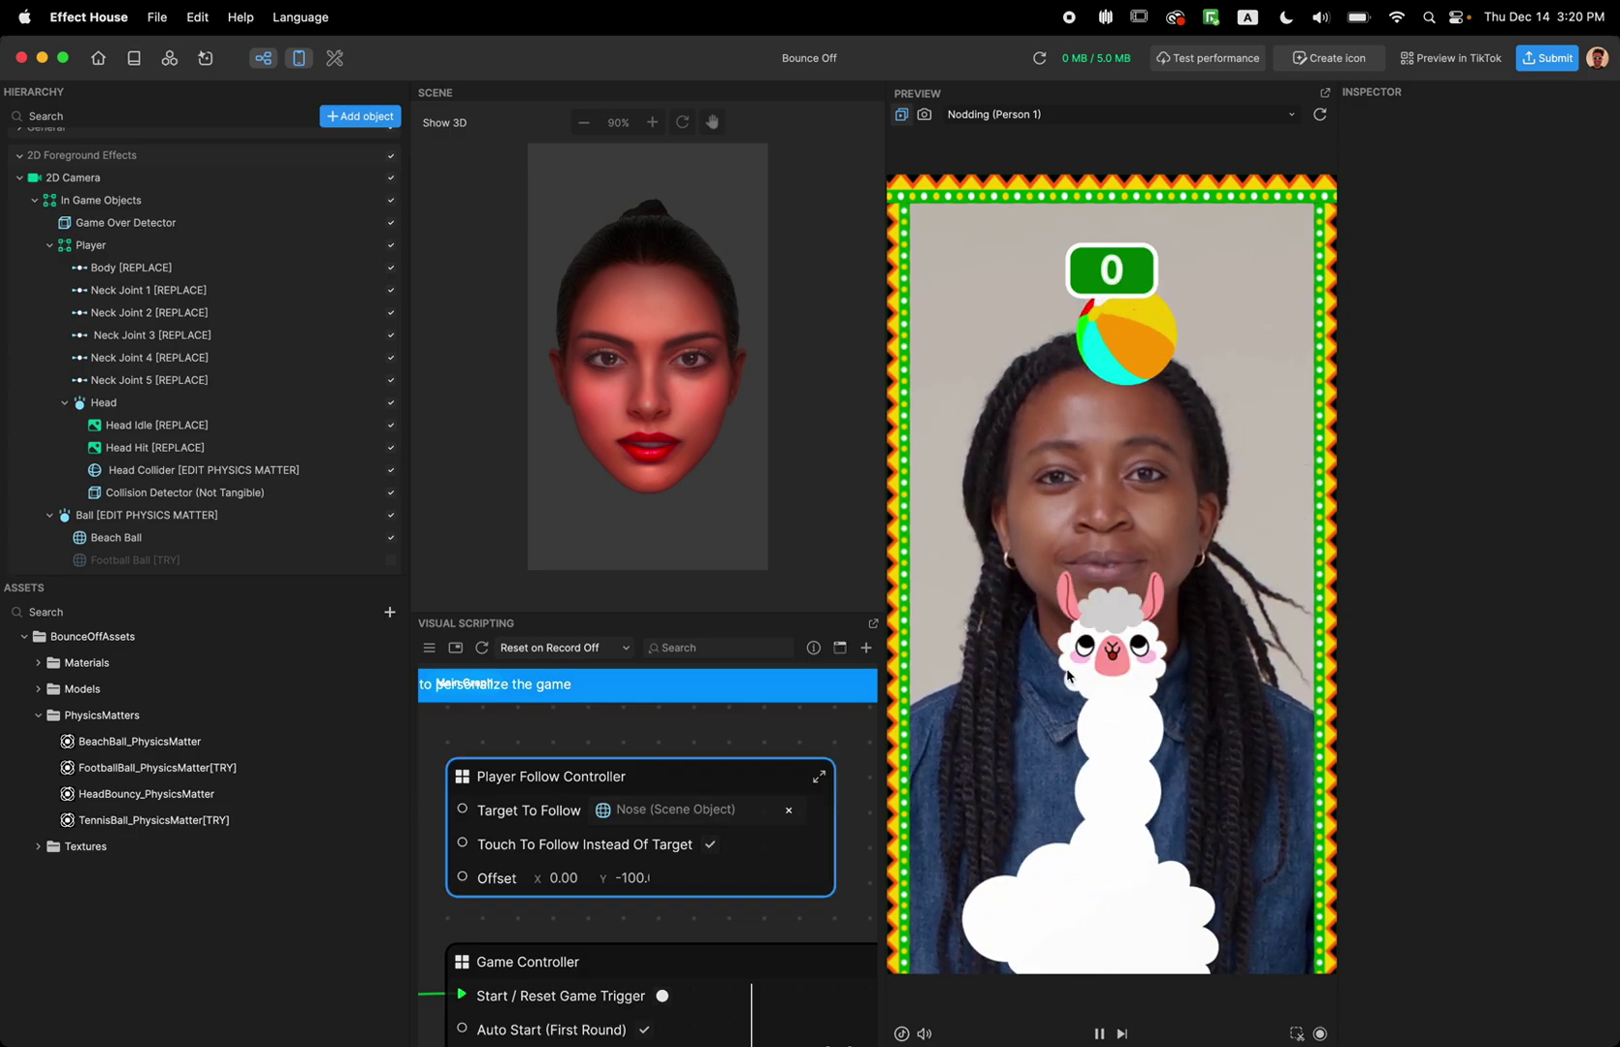
{"action": "left_click_drag", "start_coordinate": [1132, 623], "coordinate": [1084, 640]}
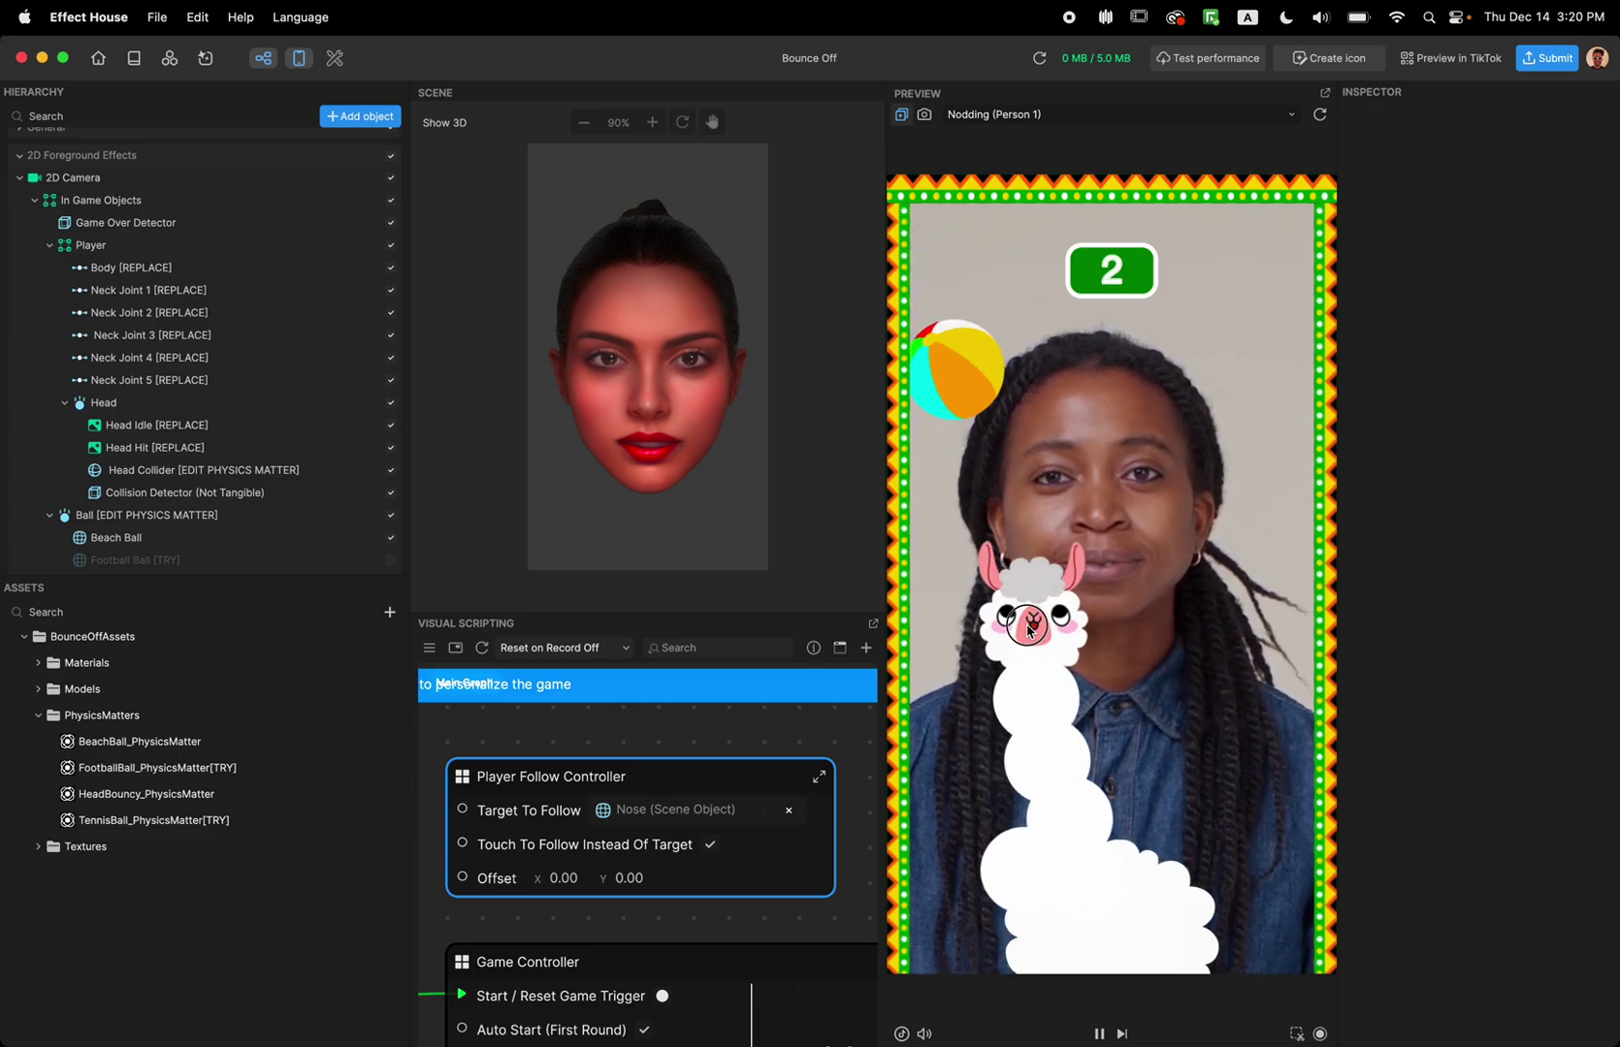
{"action": "left_click_drag", "start_coordinate": [1029, 631], "coordinate": [1064, 617]}
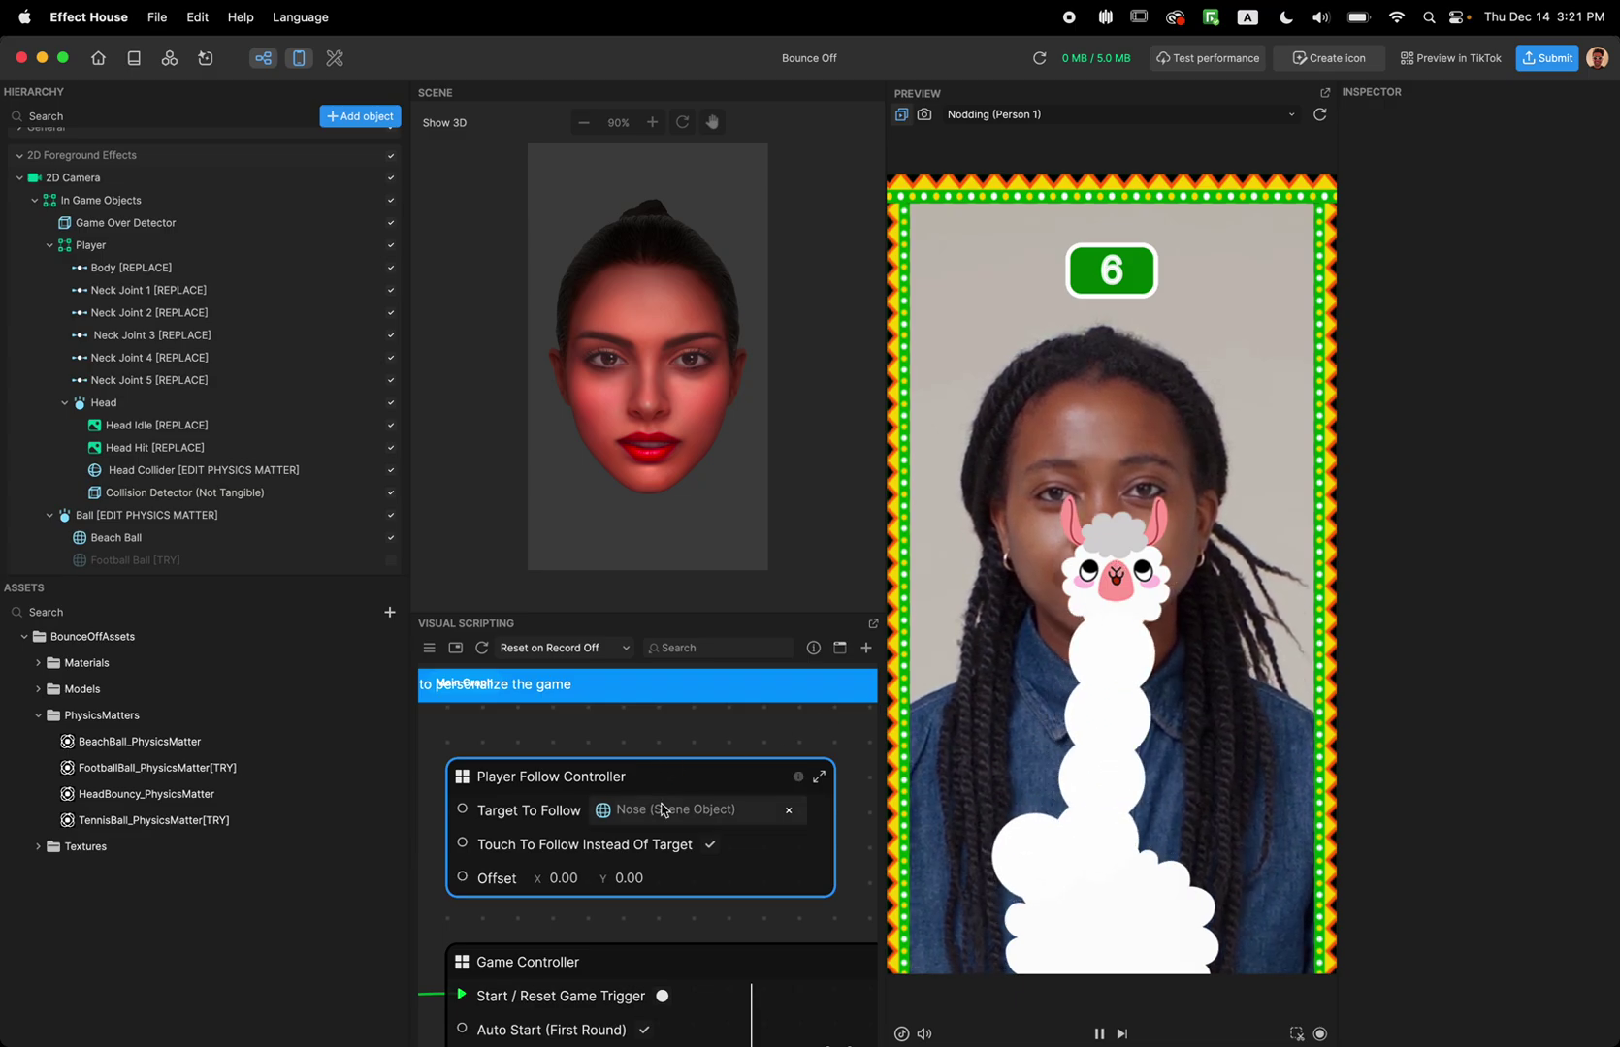
Step: Pan down to the Game Controller settings and re-enable touch following for the player
{"action": "scroll", "coordinate": [686, 792], "scroll_direction": "down", "scroll_amount": 2}
{"action": "left_click_drag", "start_coordinate": [846, 843], "coordinate": [837, 795]}
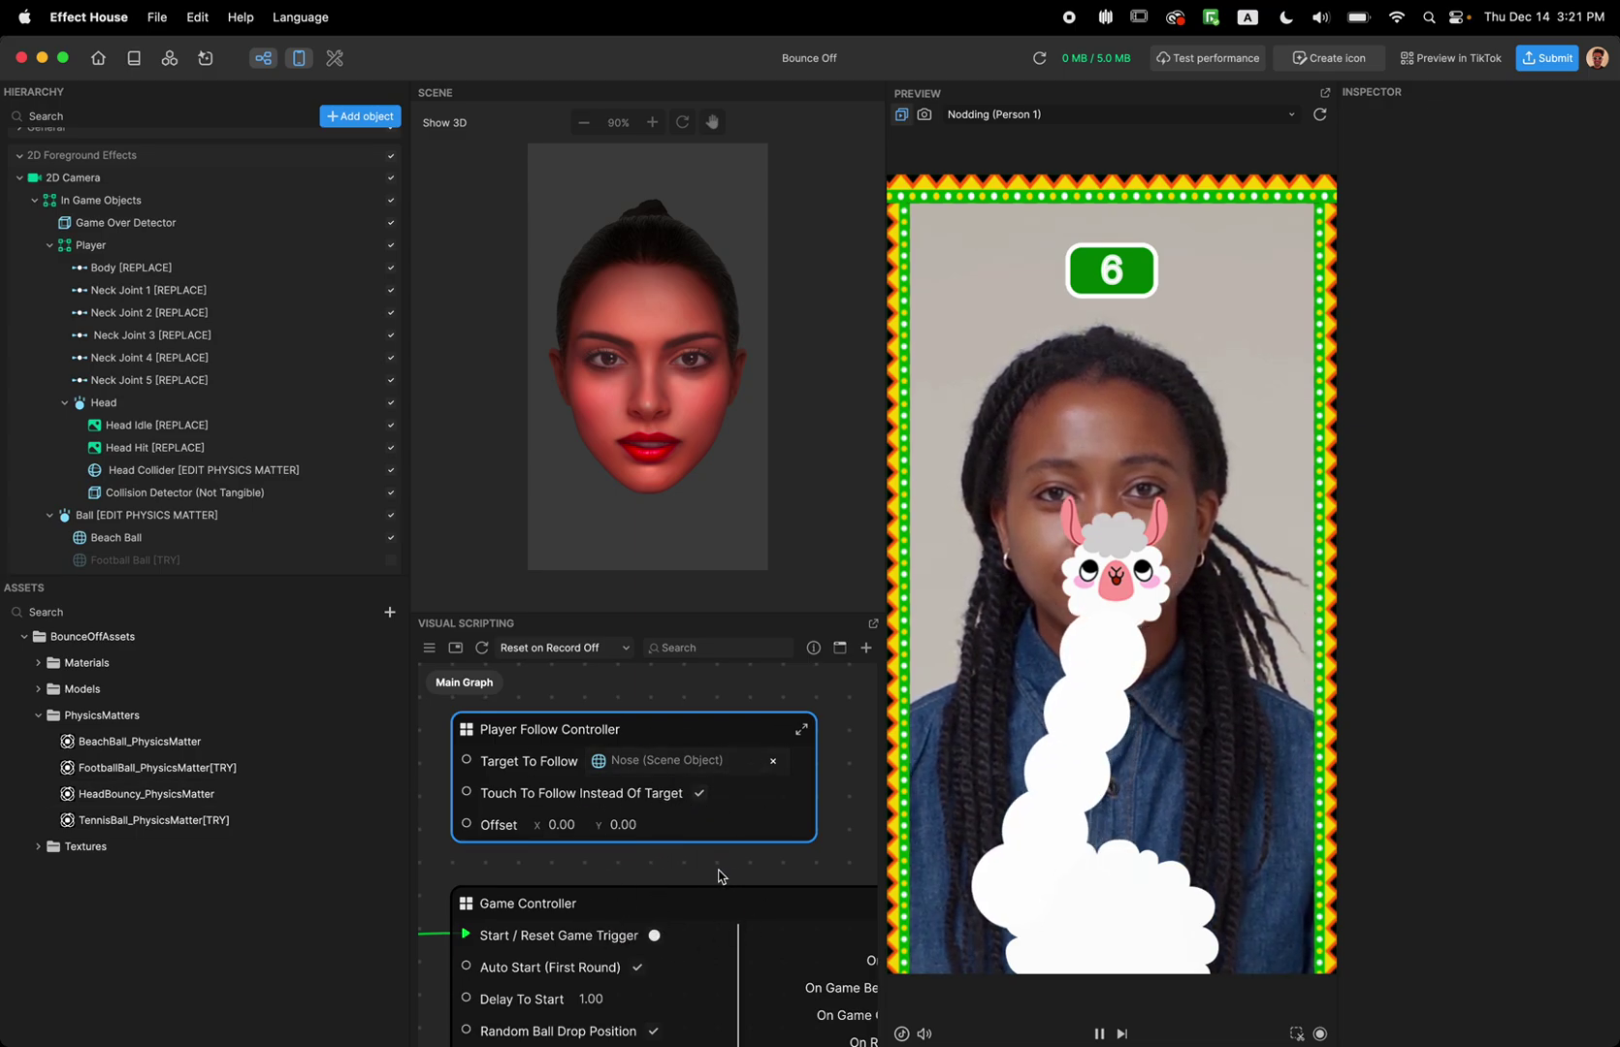
{"action": "left_click_drag", "start_coordinate": [719, 875], "coordinate": [698, 784]}
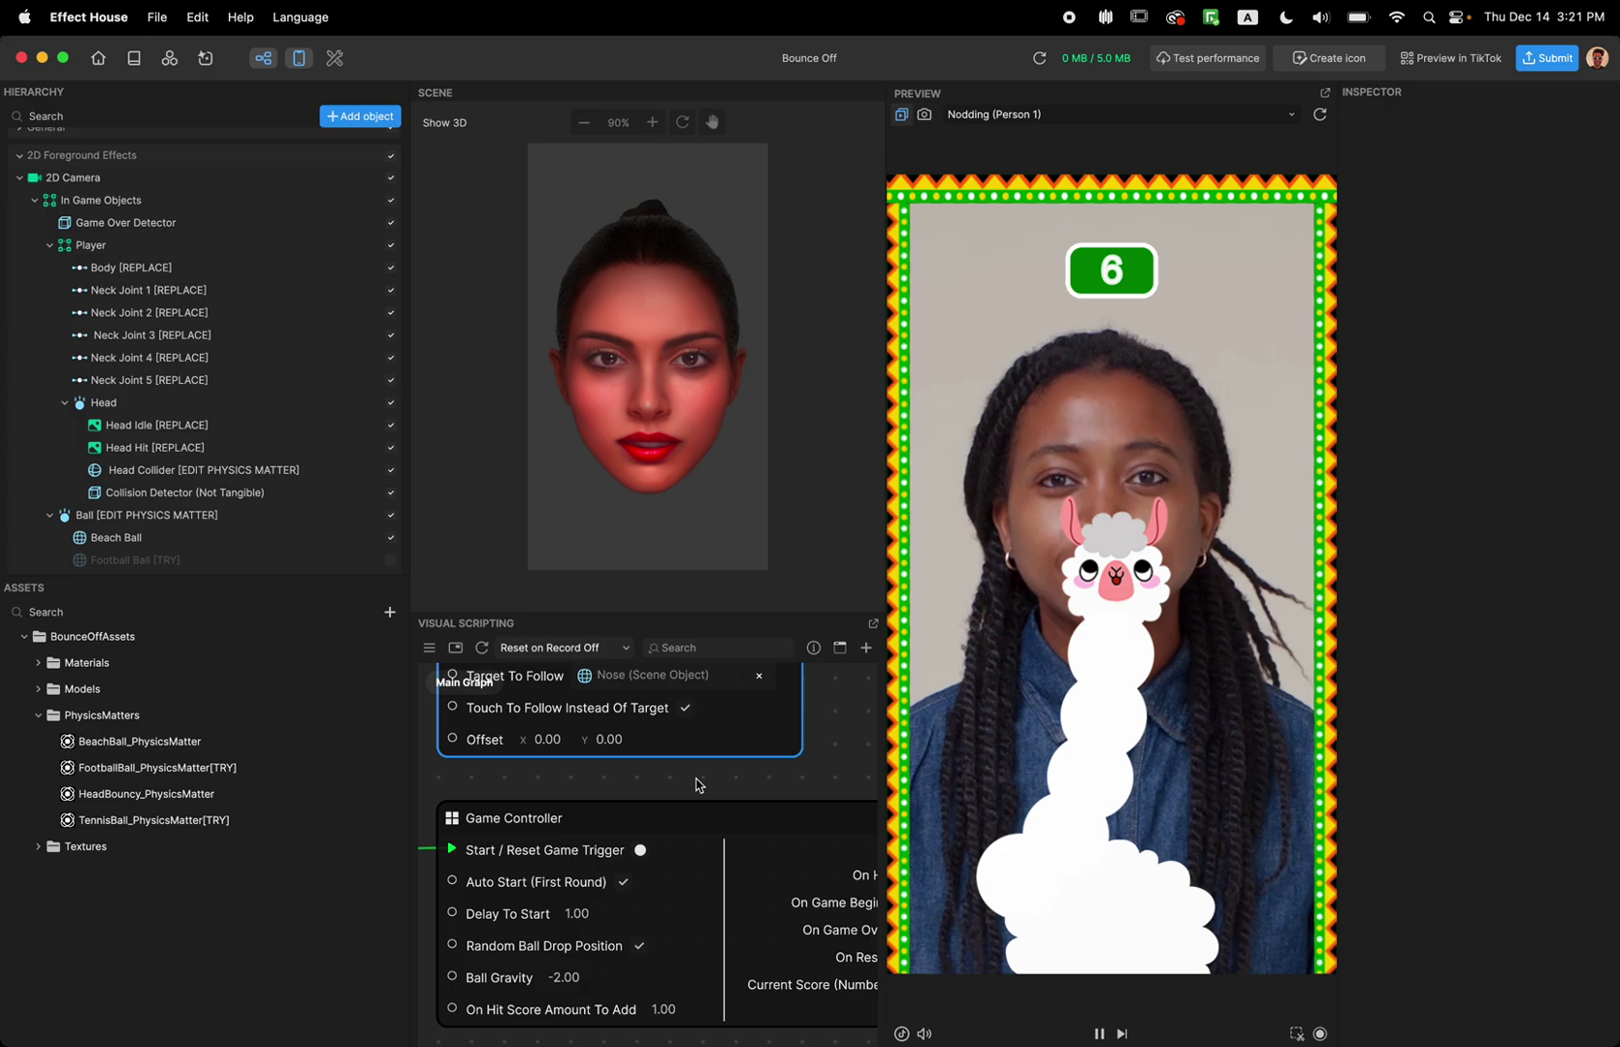
{"action": "left_click", "coordinate": [684, 709]}
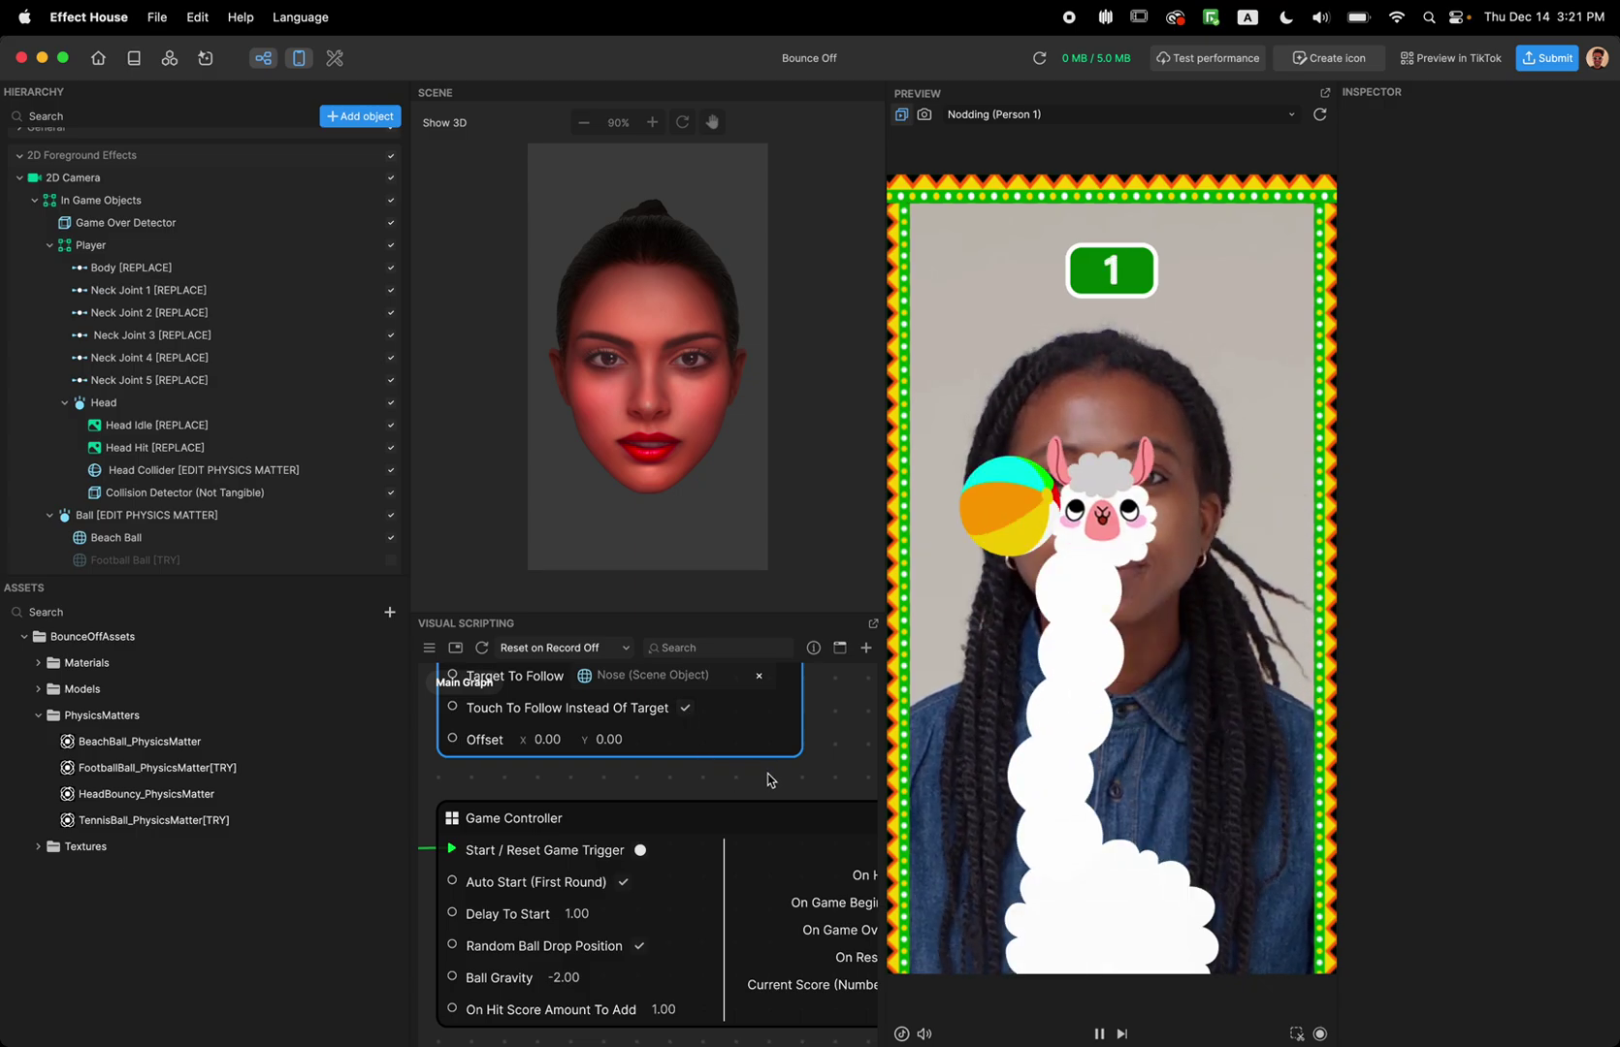
{"action": "left_click_drag", "start_coordinate": [767, 777], "coordinate": [758, 698]}
Step: Toggle Auto Start (First Round), test in the restarted preview, and set Delay To Start to 5.00
{"action": "scroll", "coordinate": [737, 925], "scroll_direction": "down", "scroll_amount": 2}
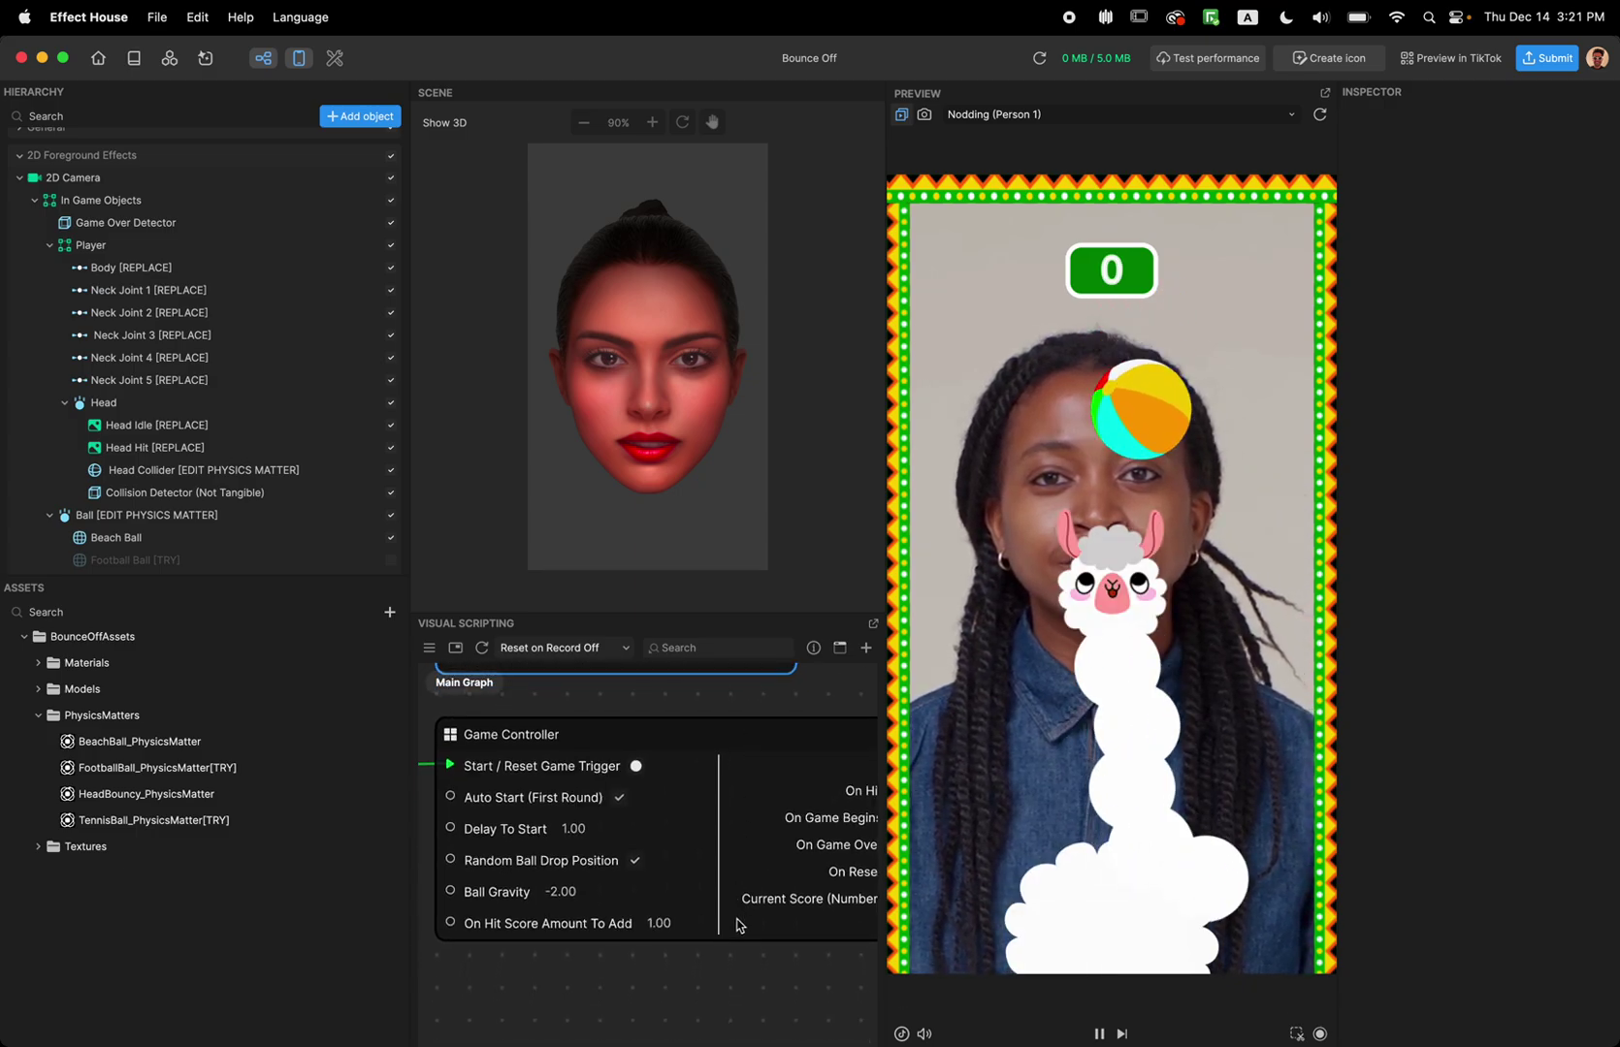
{"action": "scroll", "coordinate": [727, 926], "scroll_direction": "down", "scroll_amount": 2}
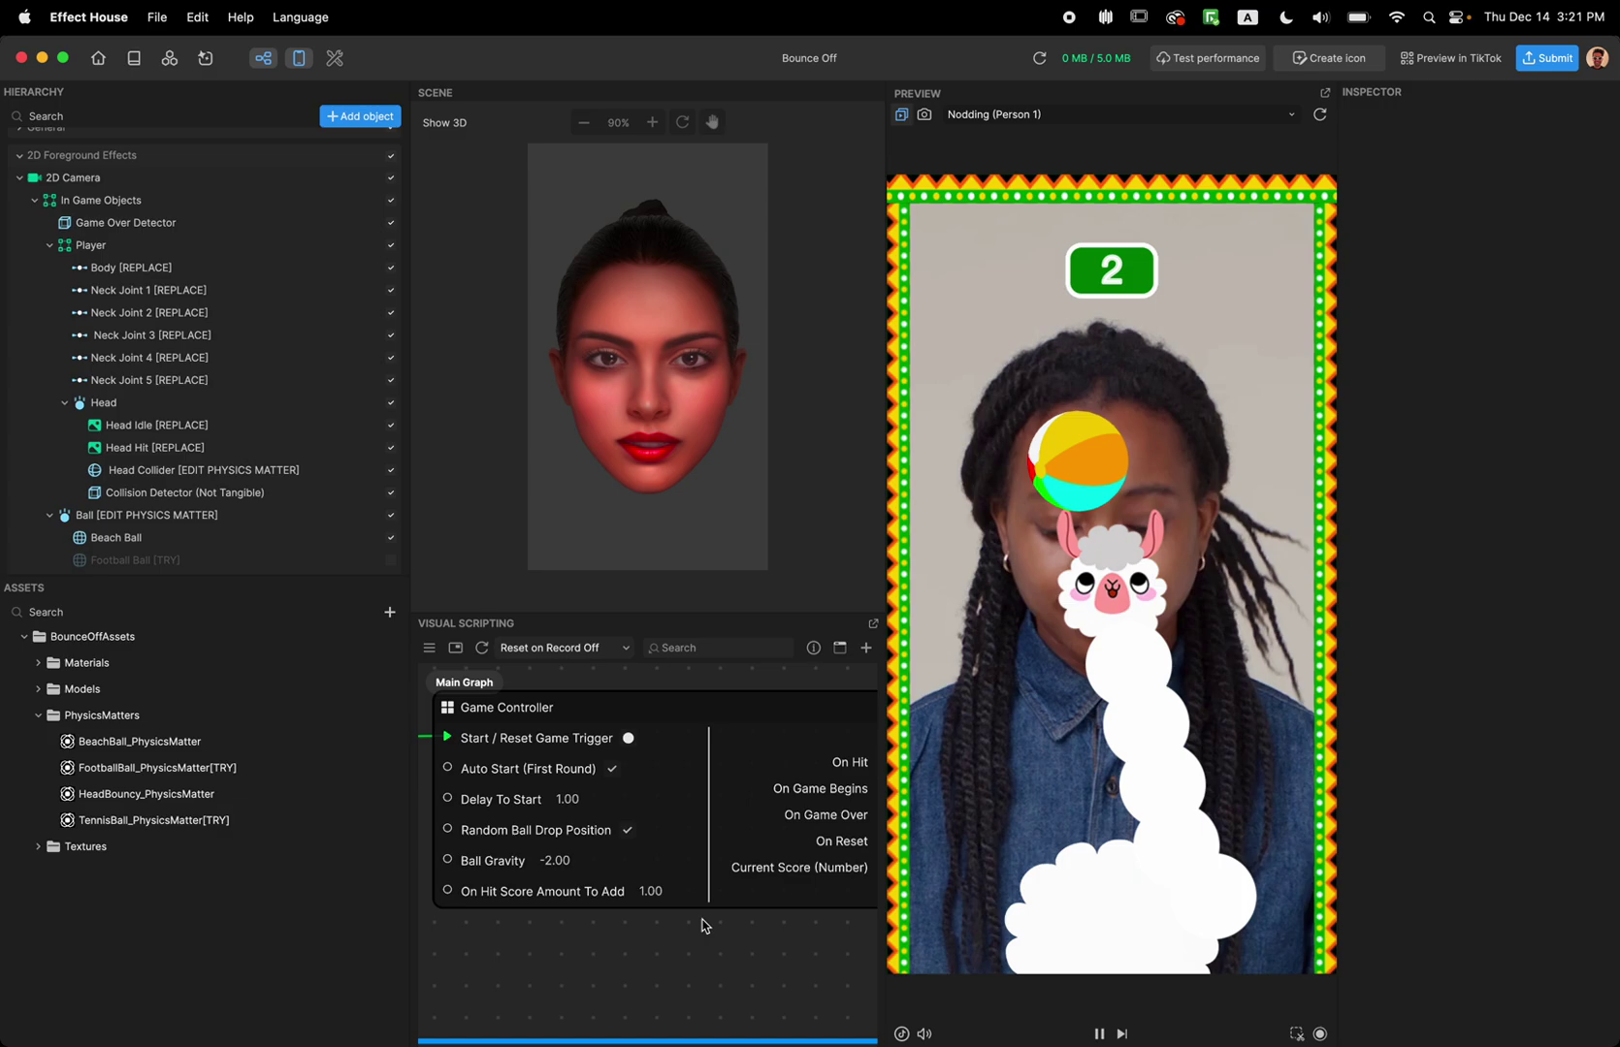
{"action": "scroll", "coordinate": [704, 924], "scroll_direction": "down", "scroll_amount": 1}
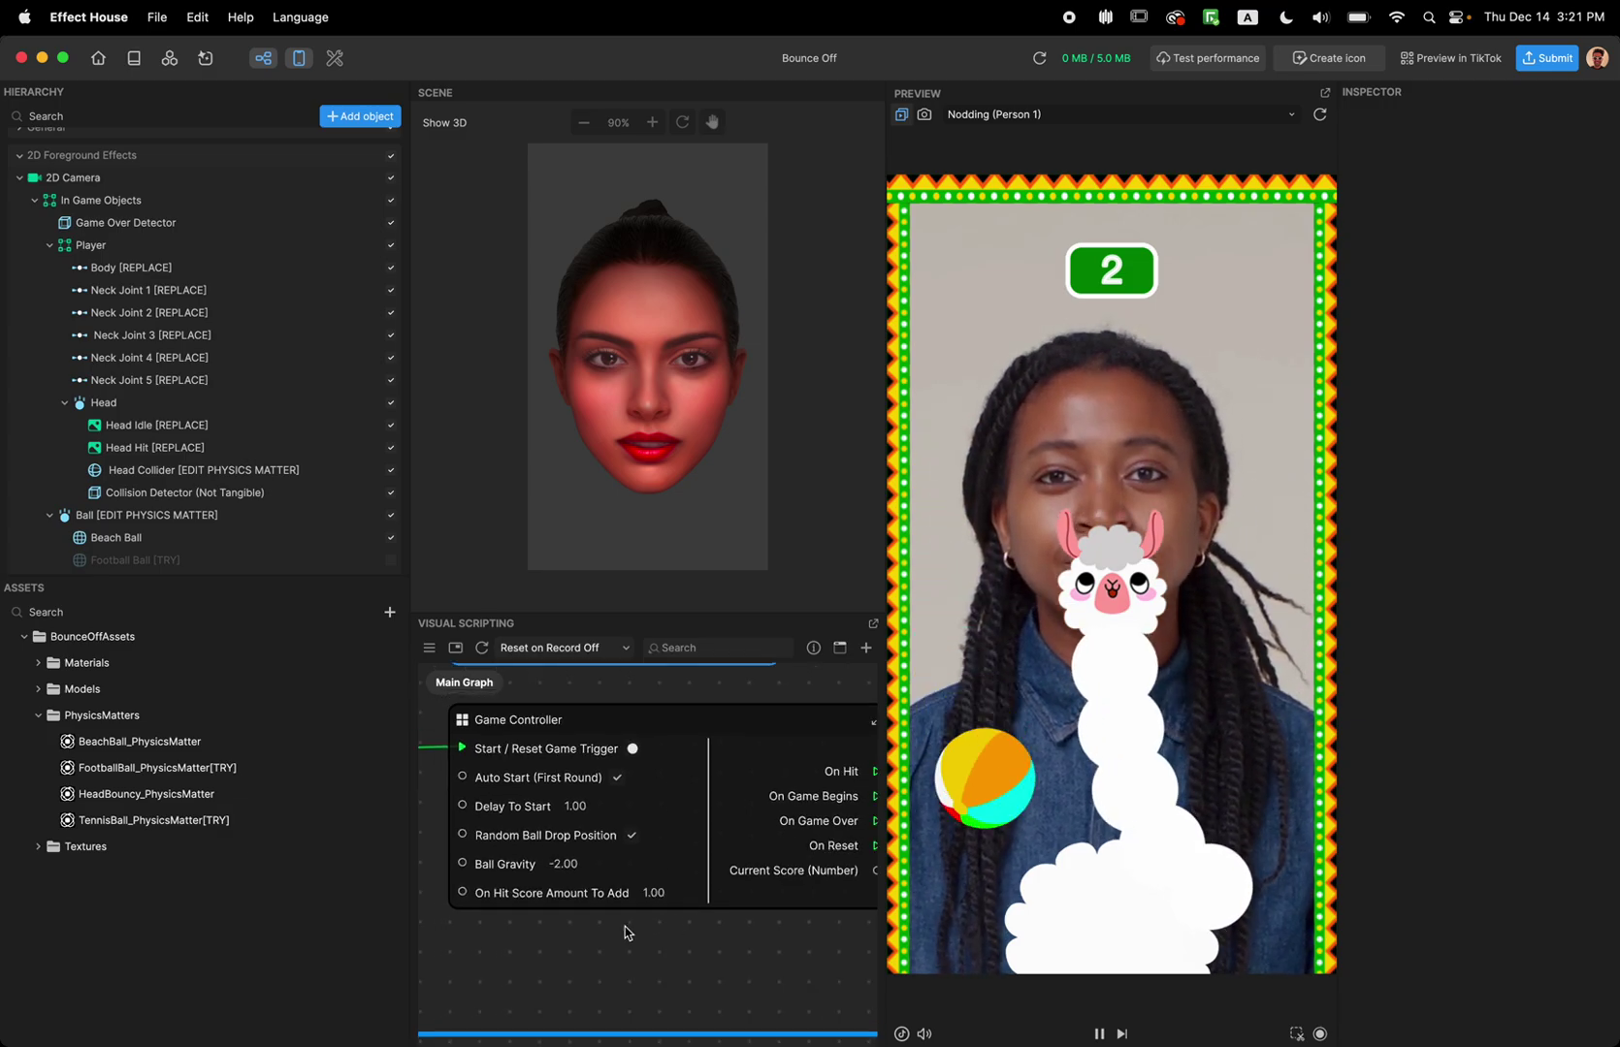
{"action": "scroll", "coordinate": [603, 921], "scroll_direction": "up", "scroll_amount": 1}
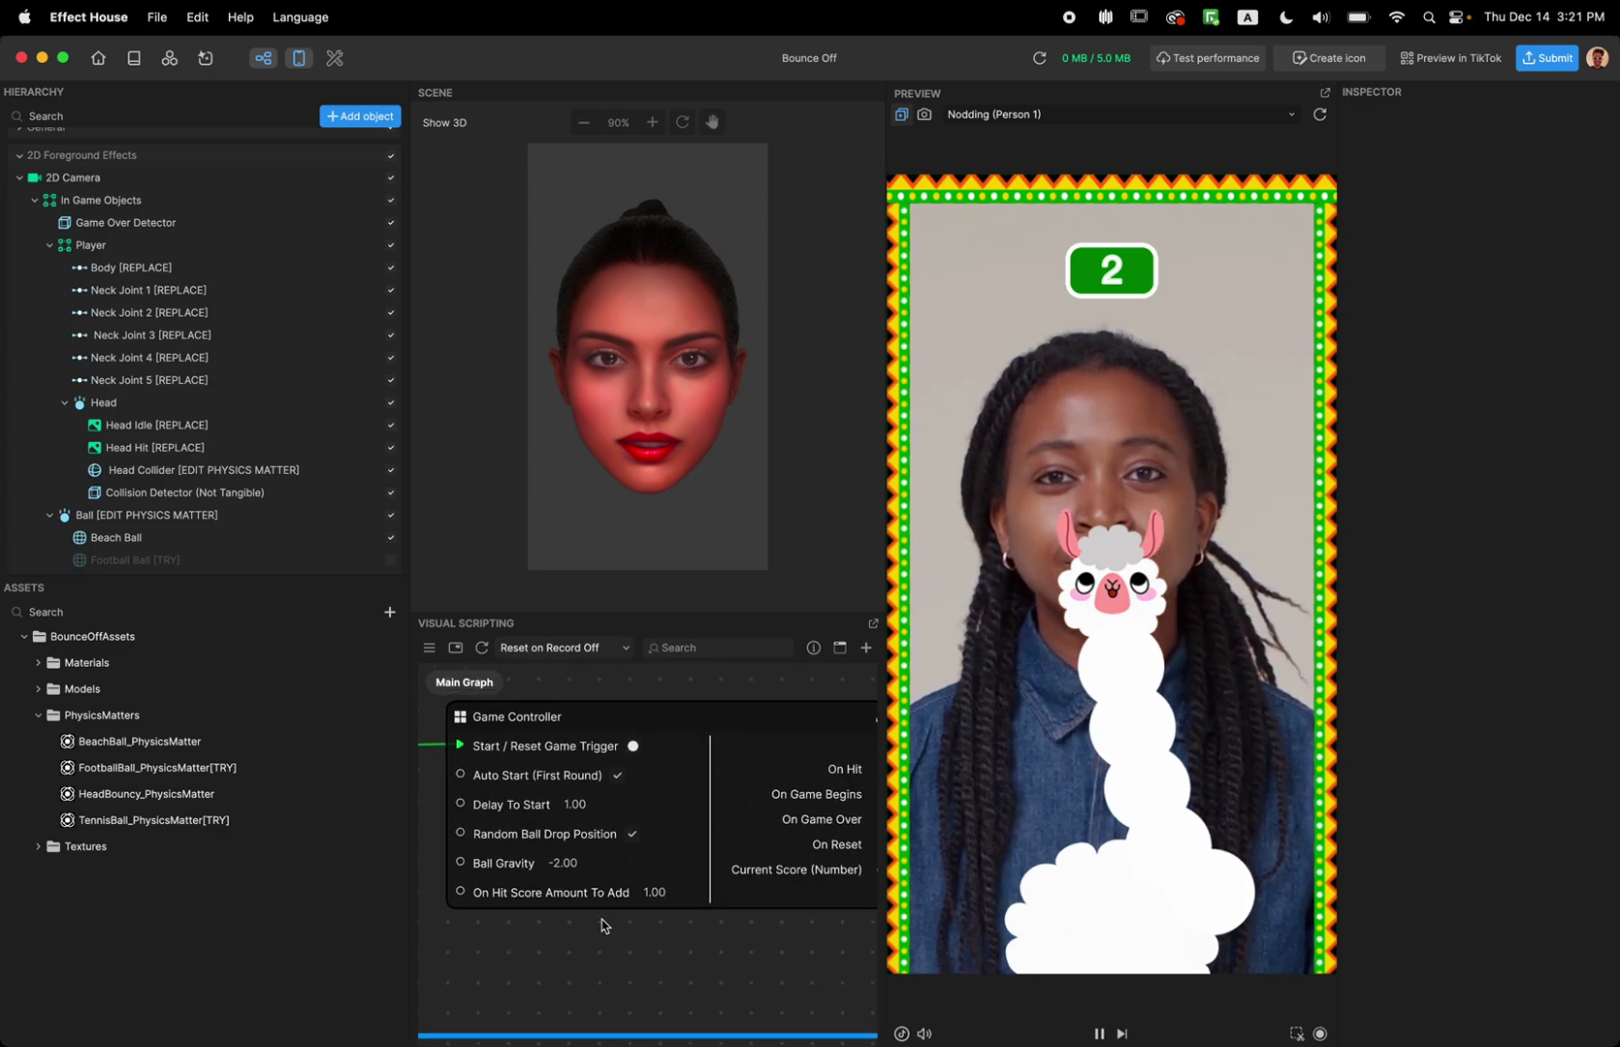
{"action": "left_click", "coordinate": [1319, 114]}
{"action": "left_click", "coordinate": [617, 775]}
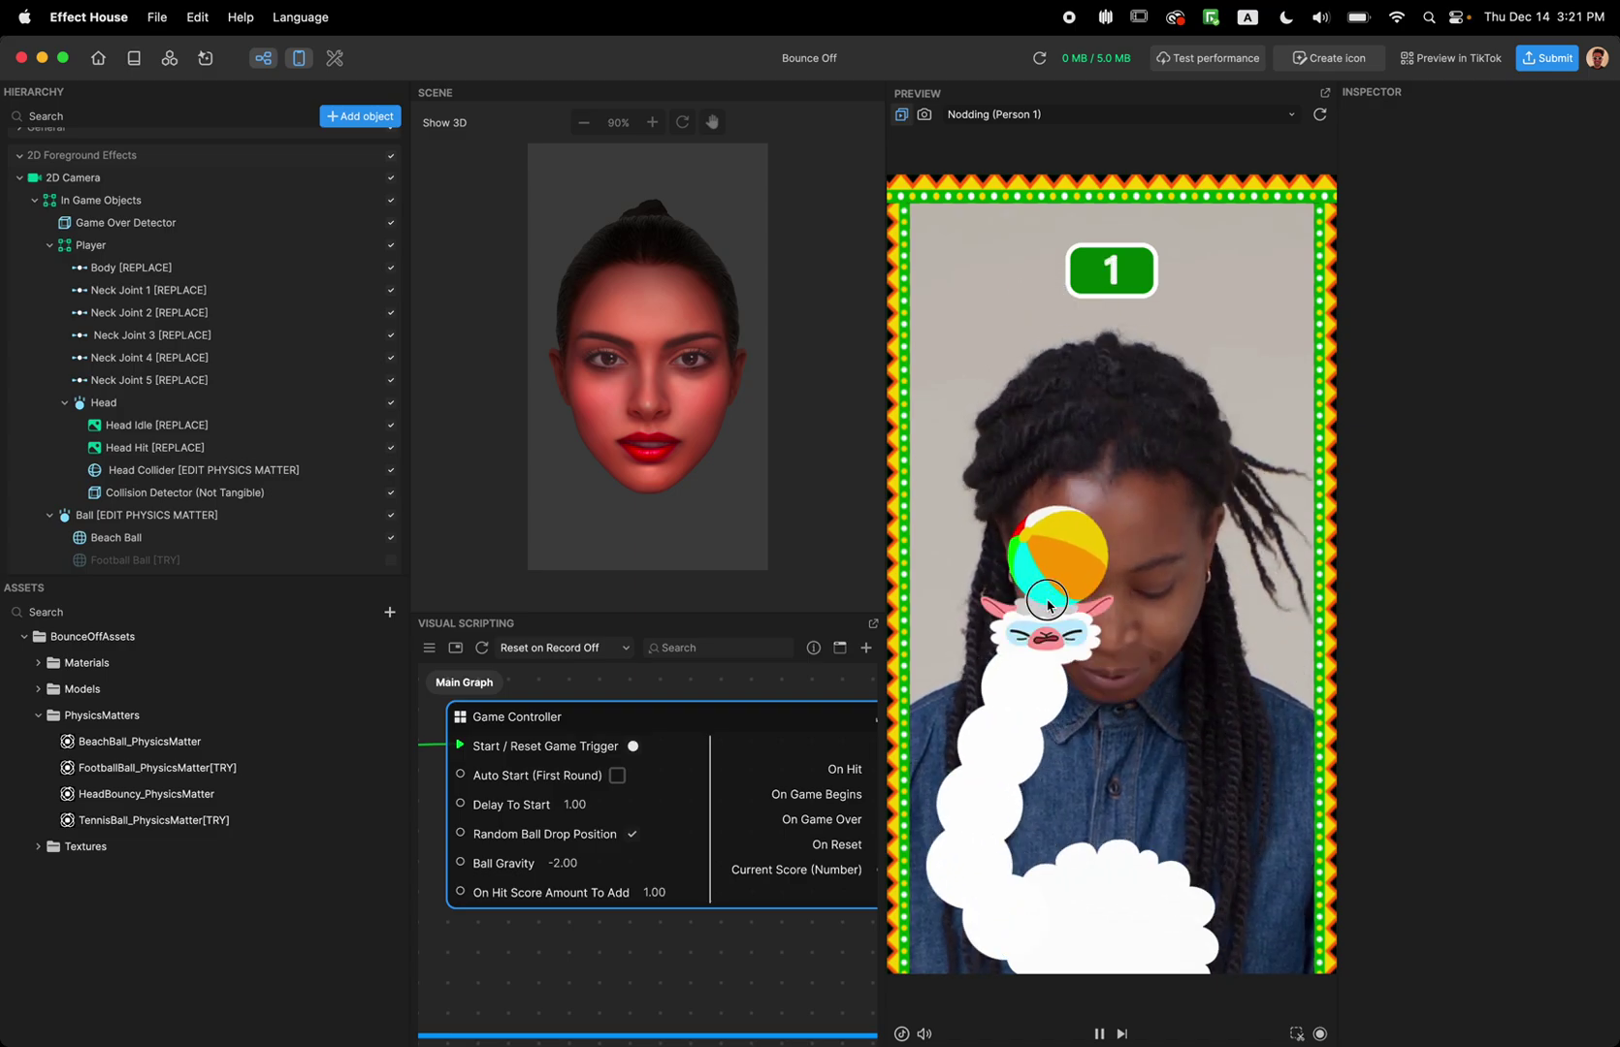
{"action": "left_click_drag", "start_coordinate": [1047, 605], "coordinate": [1192, 603]}
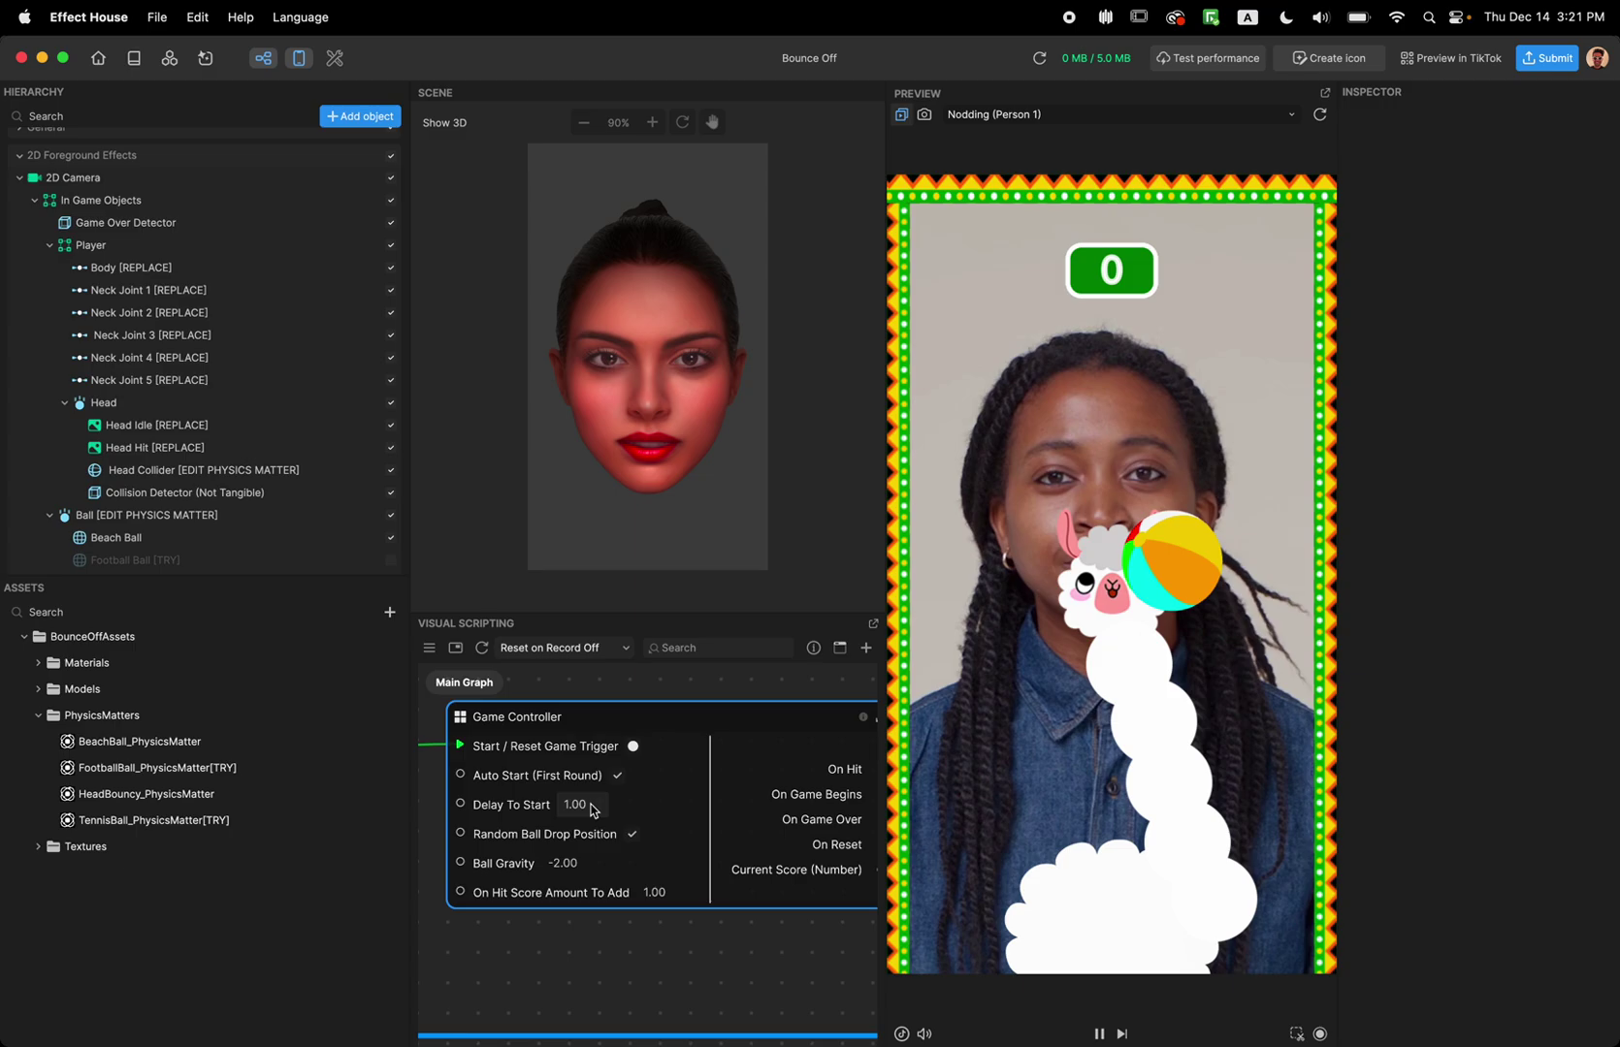
{"action": "key", "text": "Return"}
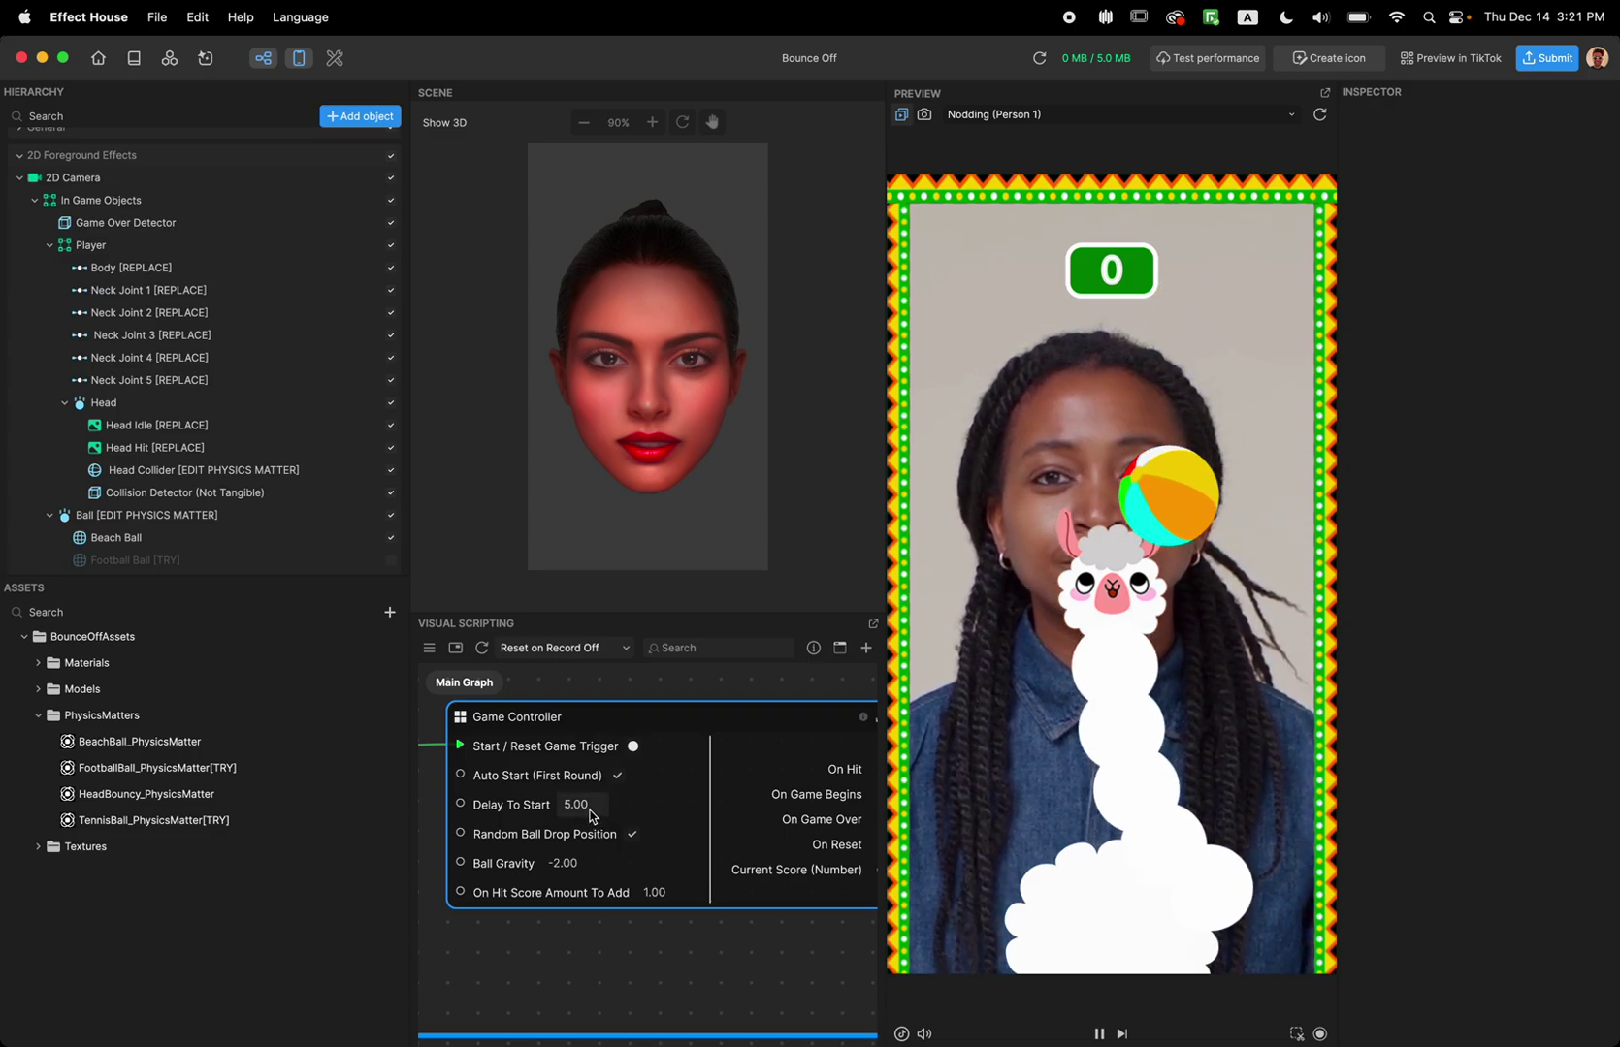
Step: Revert Delay To Start to 1.00, restart the preview, and toggle Random Ball Drop Position off and on
{"action": "left_click", "coordinate": [594, 946]}
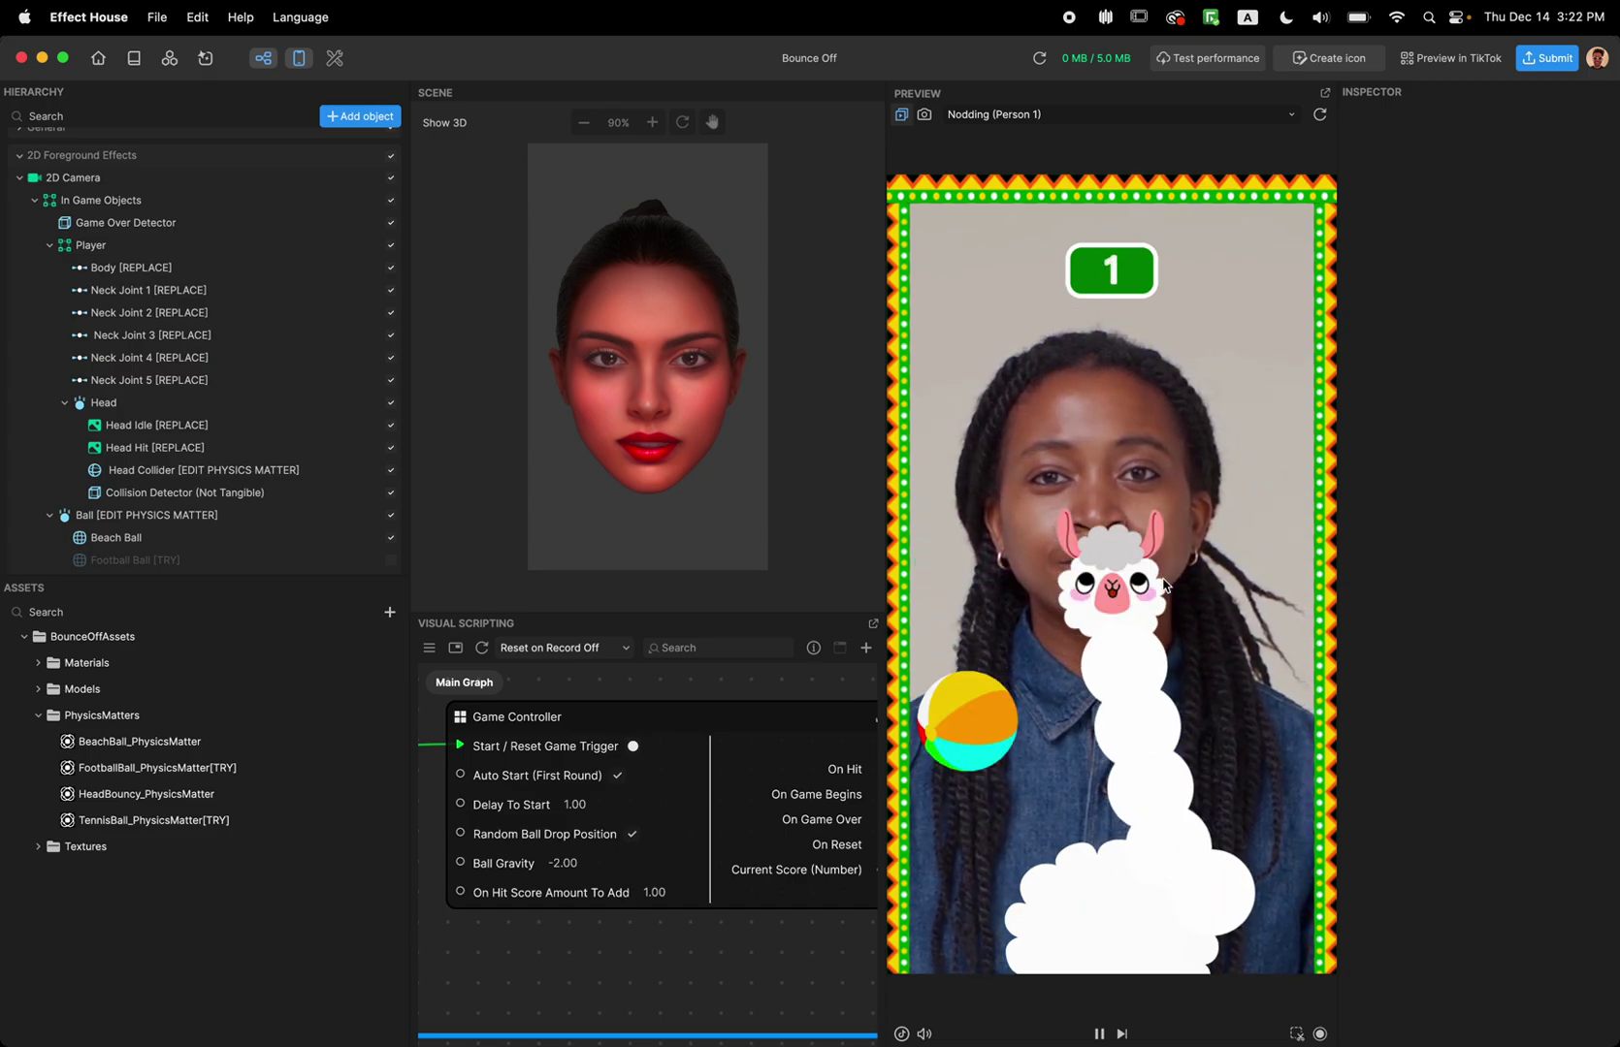
{"action": "left_click", "coordinate": [1320, 115]}
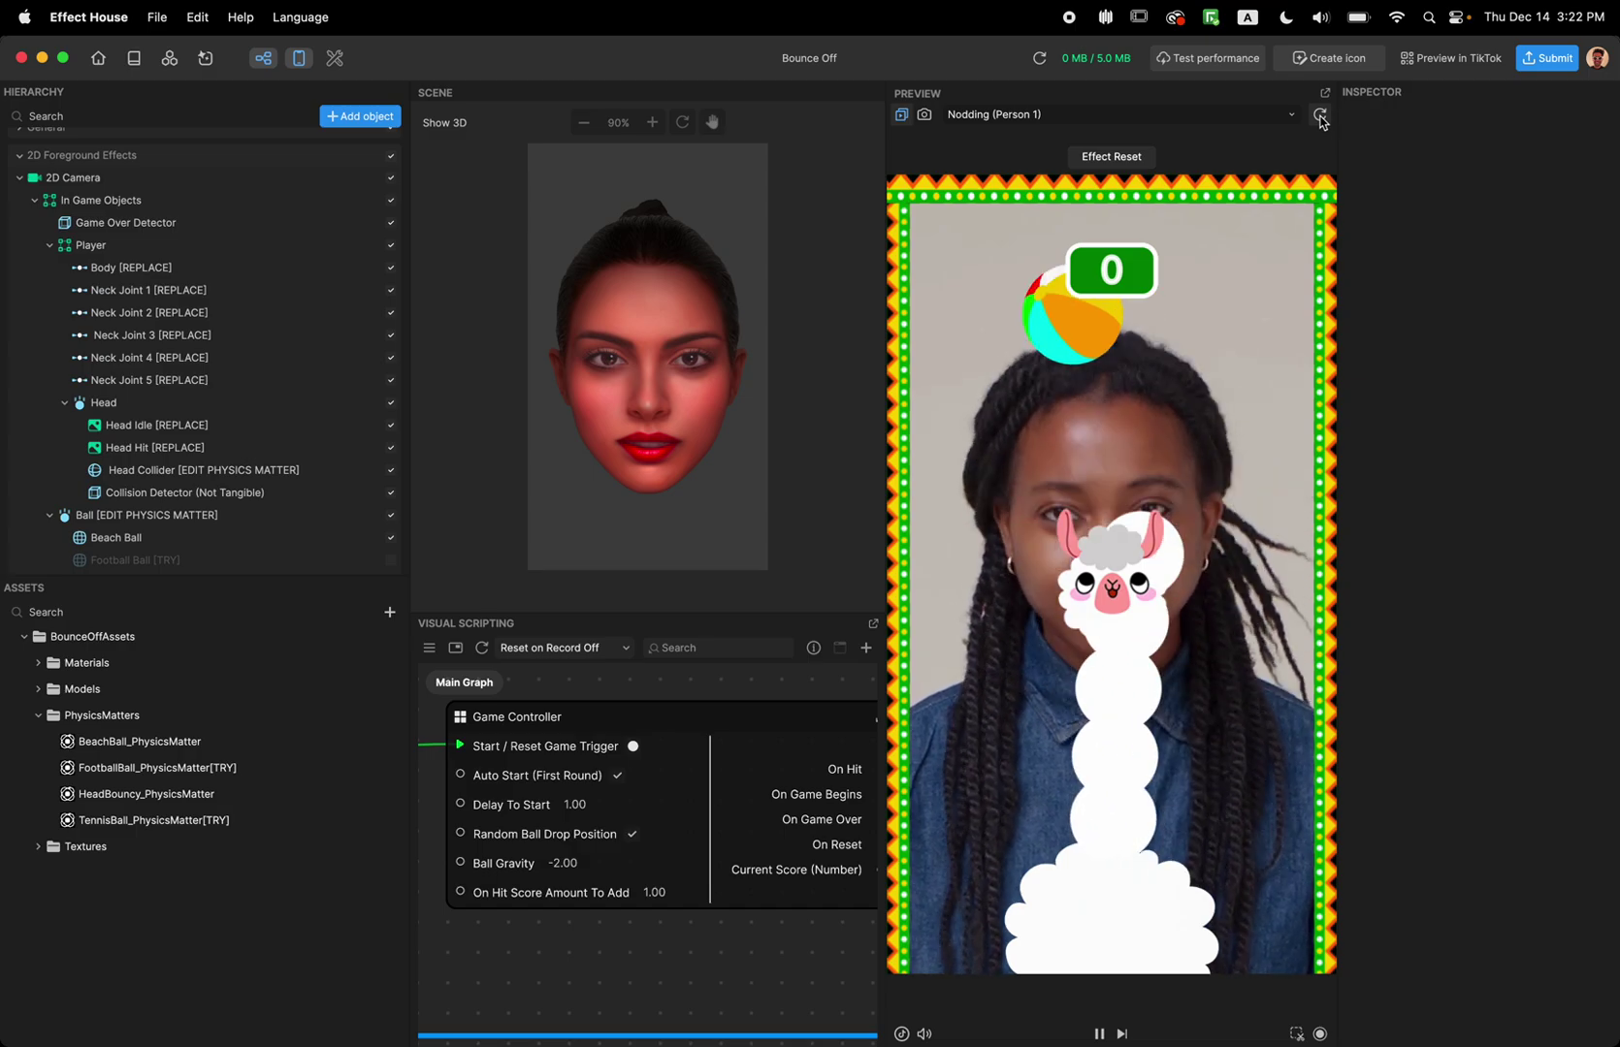
{"action": "left_click", "coordinate": [631, 834]}
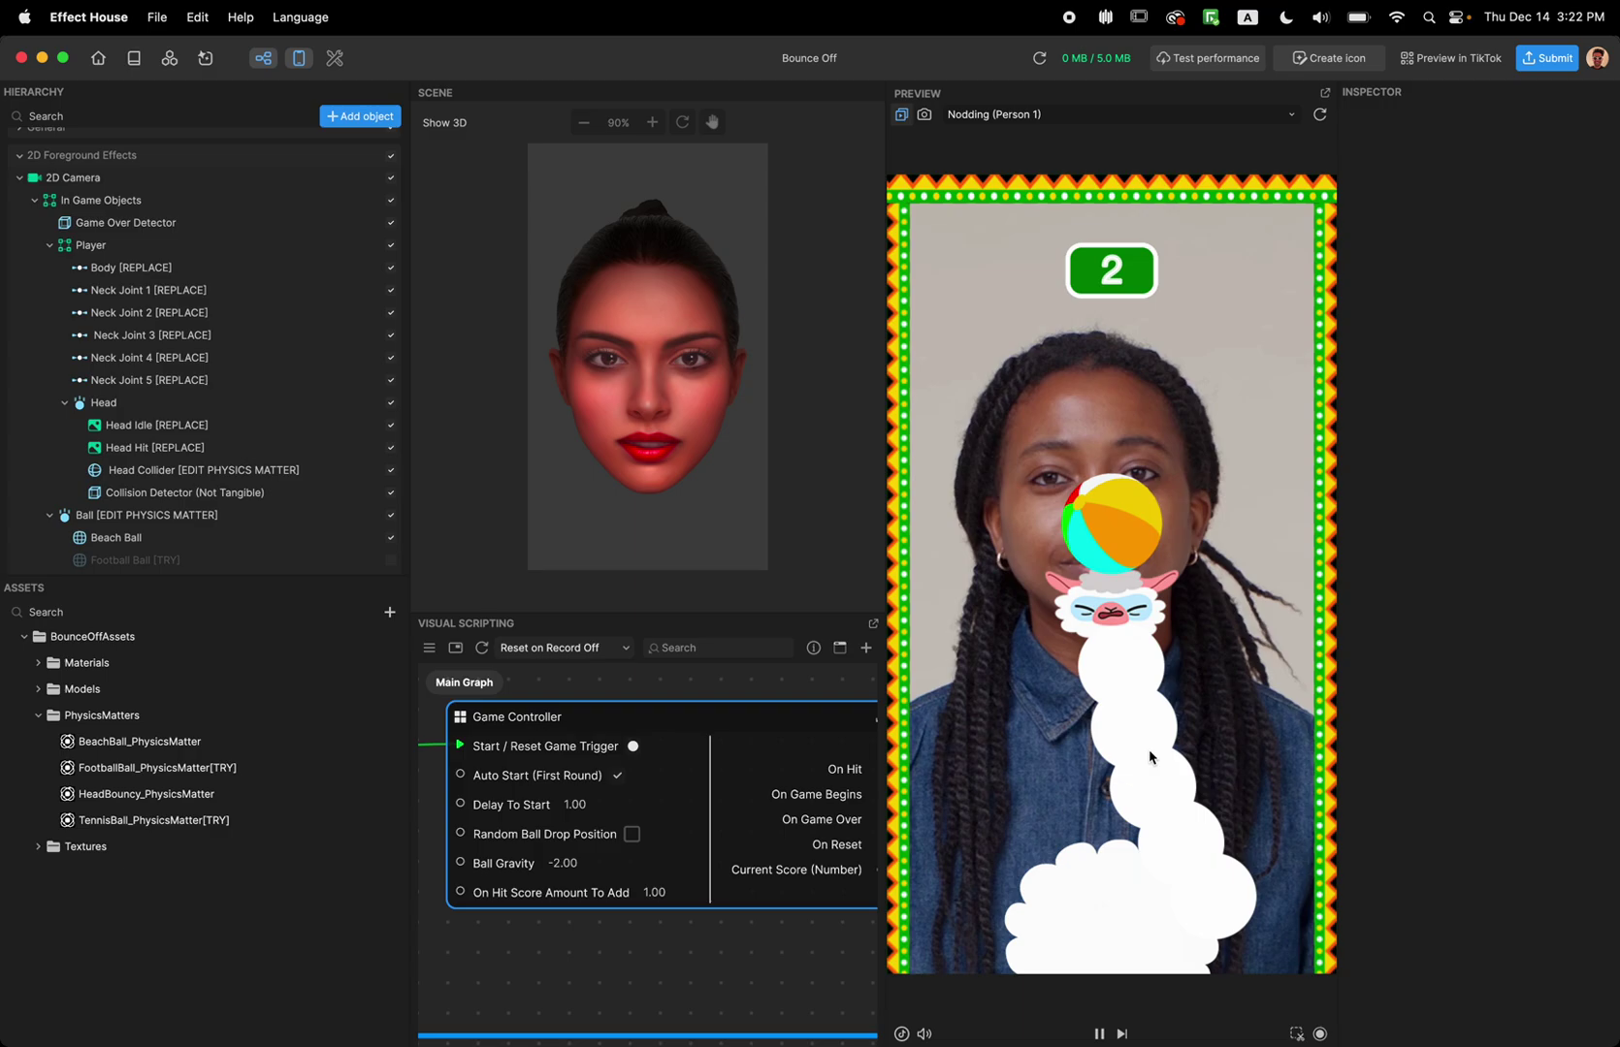
{"action": "left_click", "coordinate": [631, 835]}
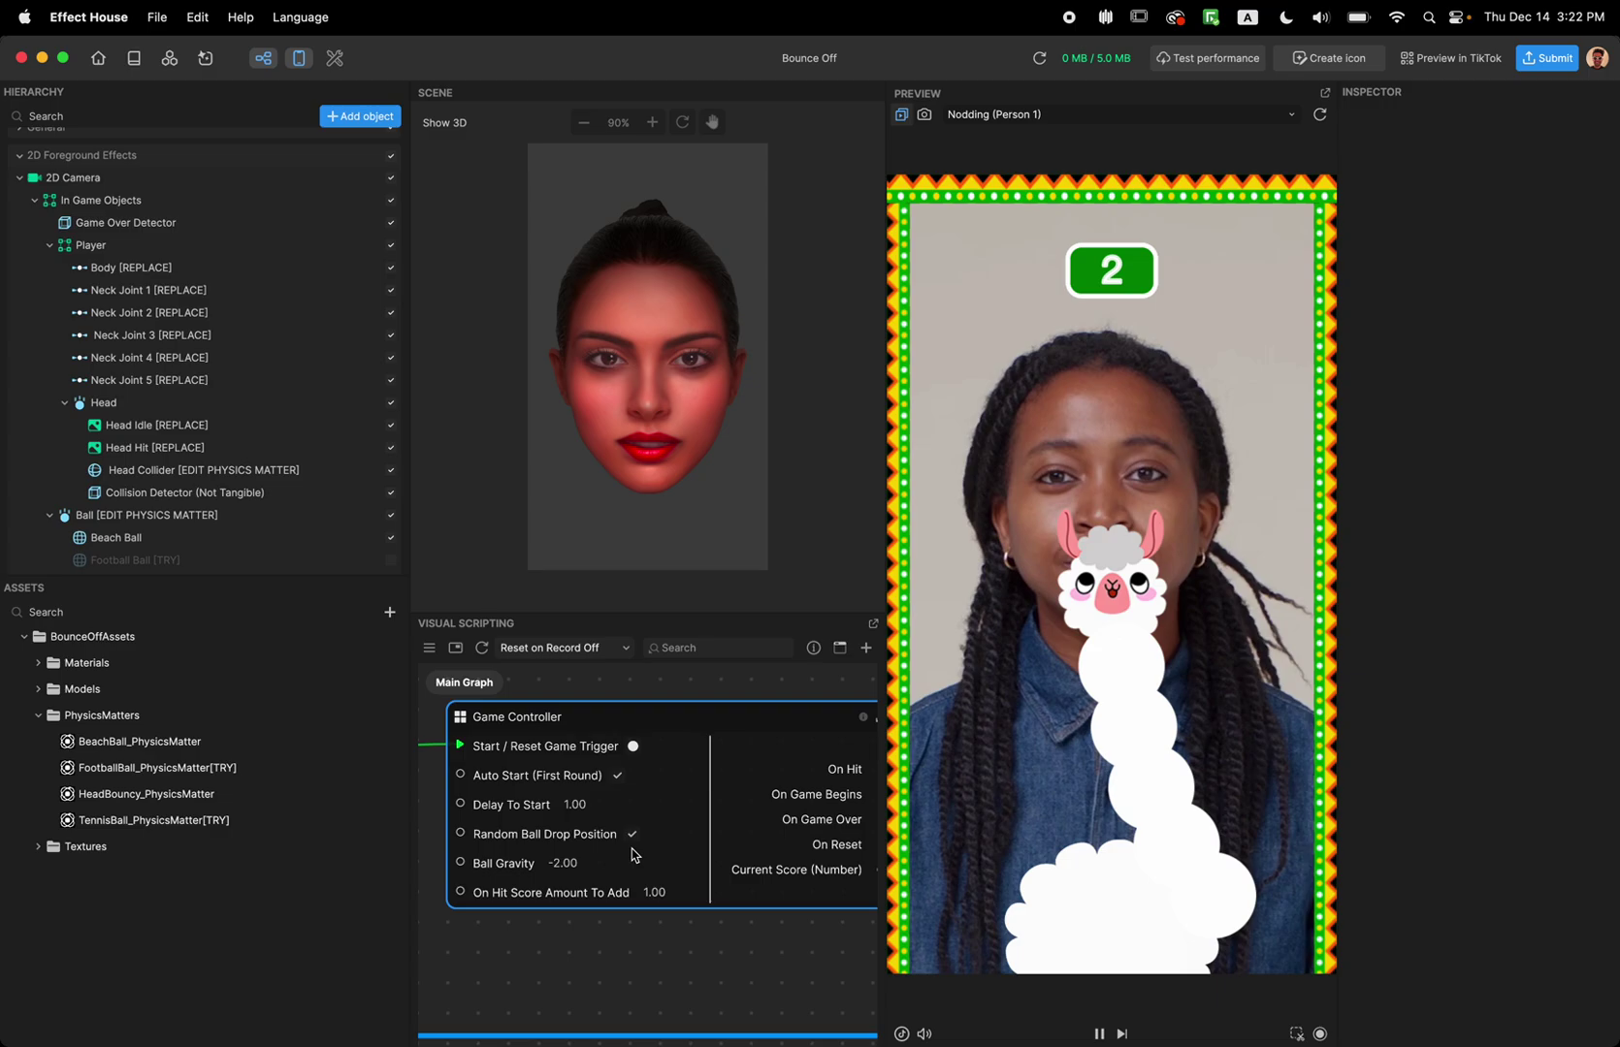
{"action": "left_click", "coordinate": [1320, 115]}
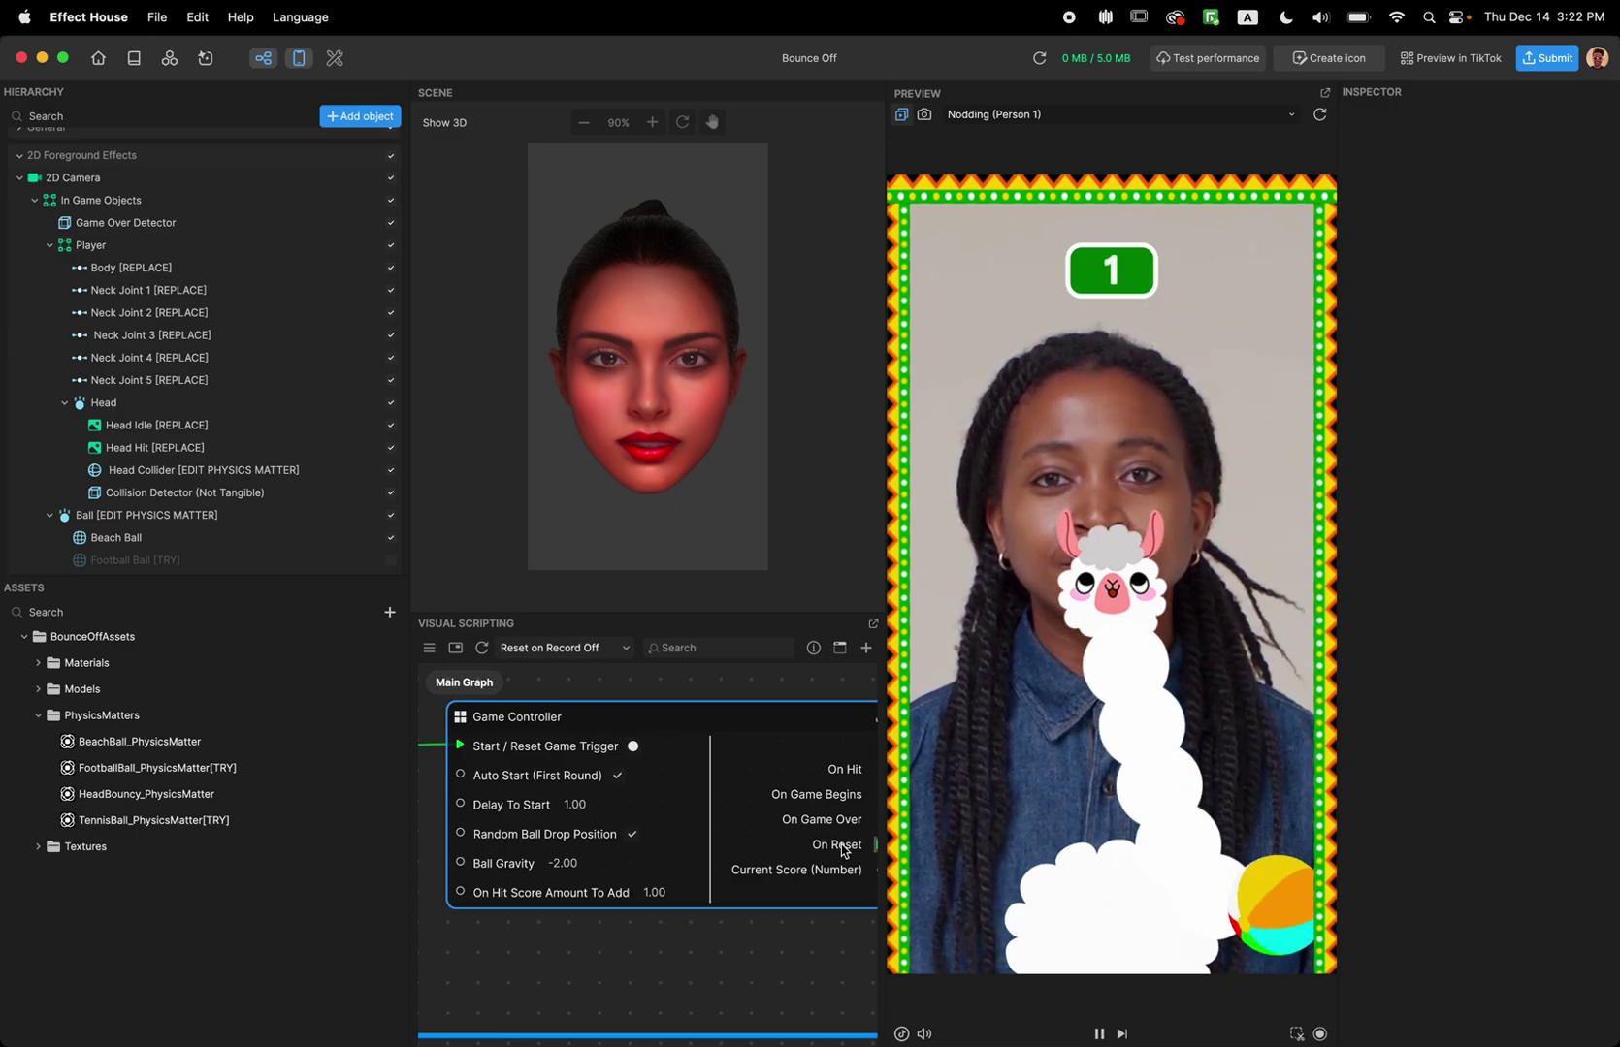
{"action": "left_click", "coordinate": [562, 863]}
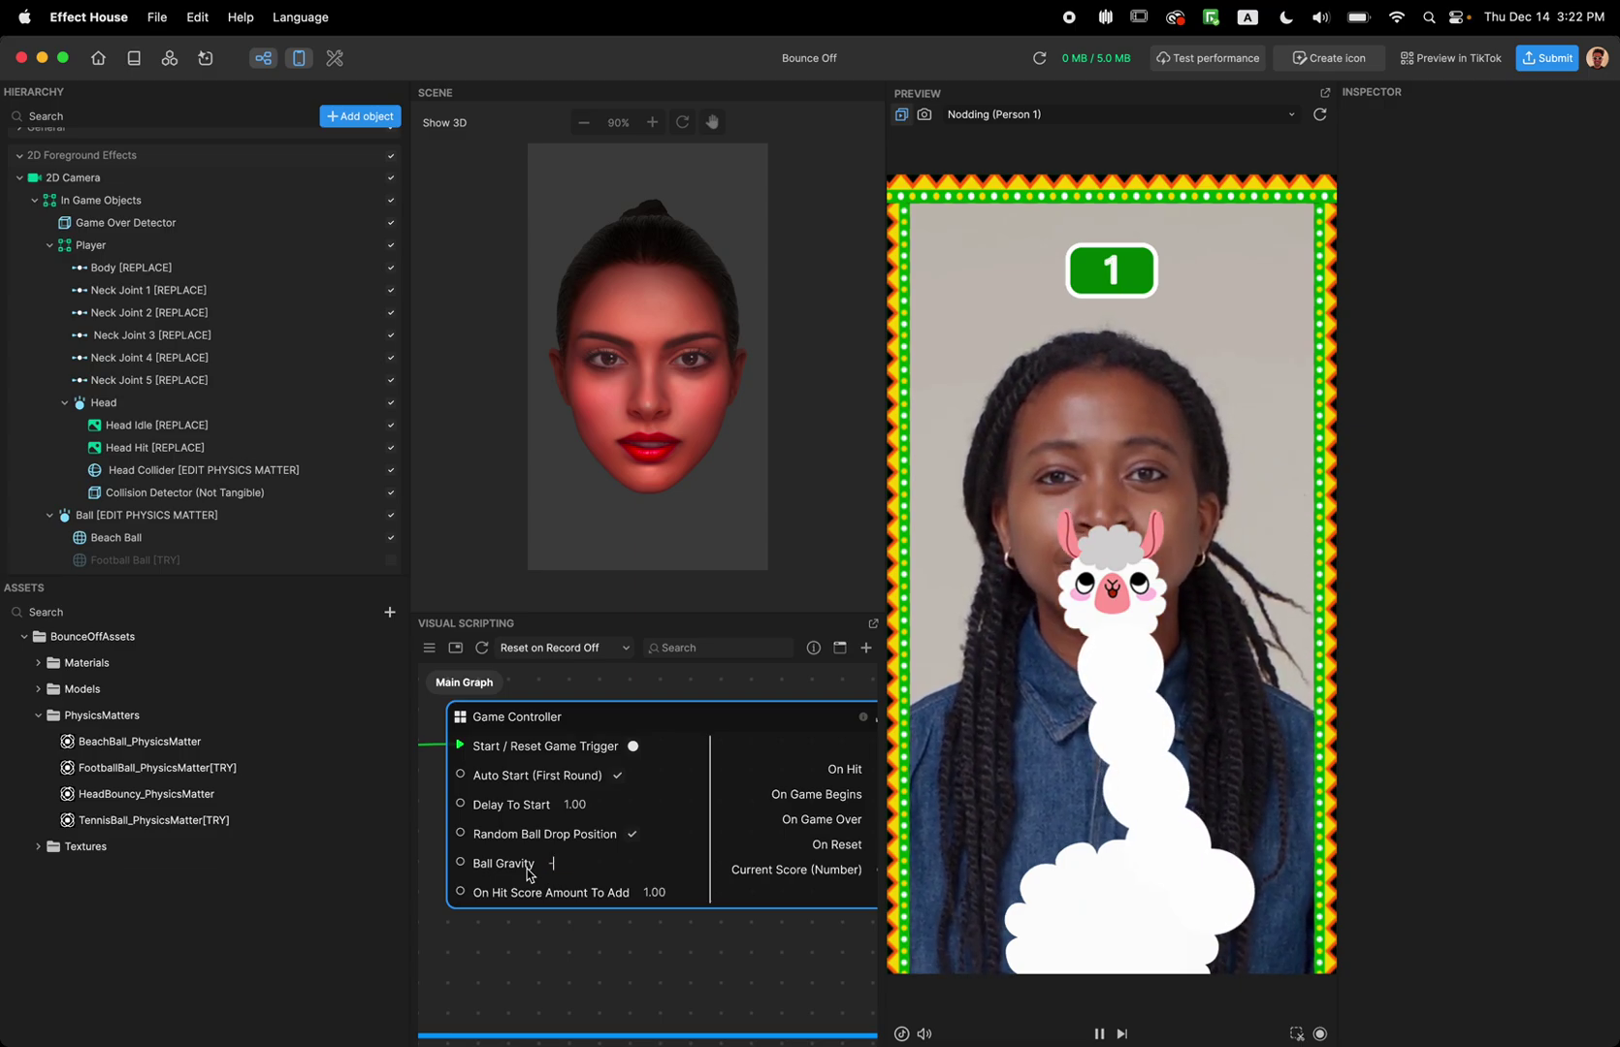
{"action": "type", "text": "-8"}
{"action": "key", "text": "Return"}
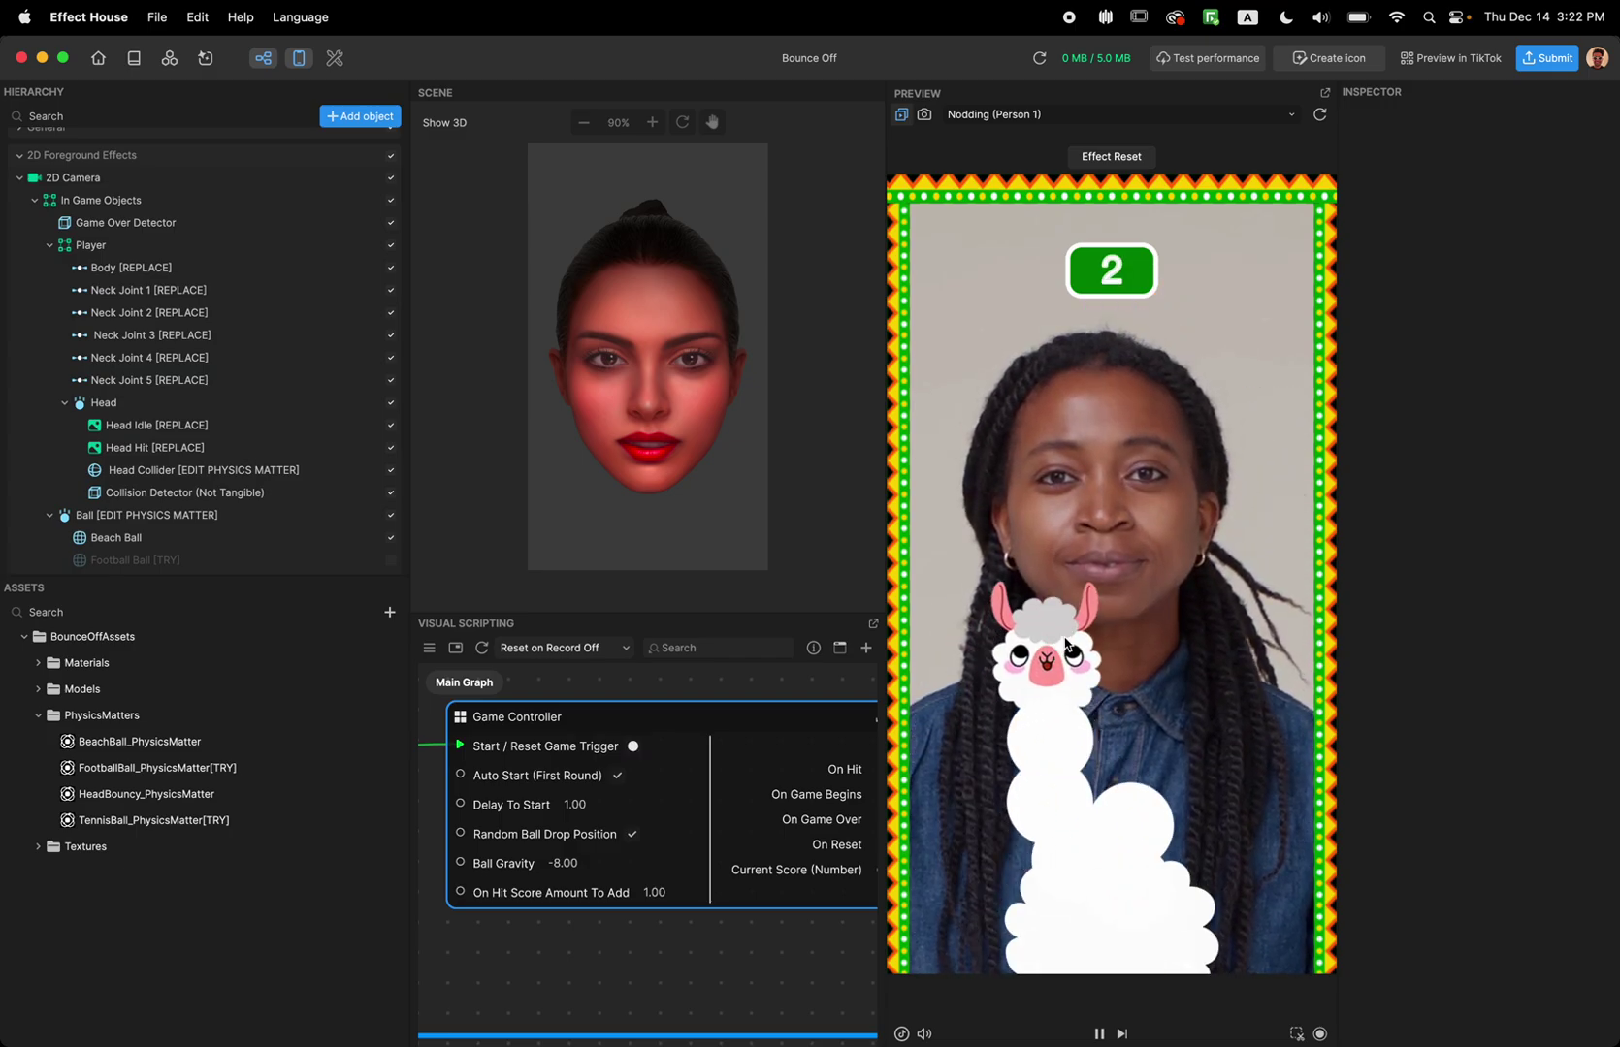
{"action": "left_click", "coordinate": [1116, 616]}
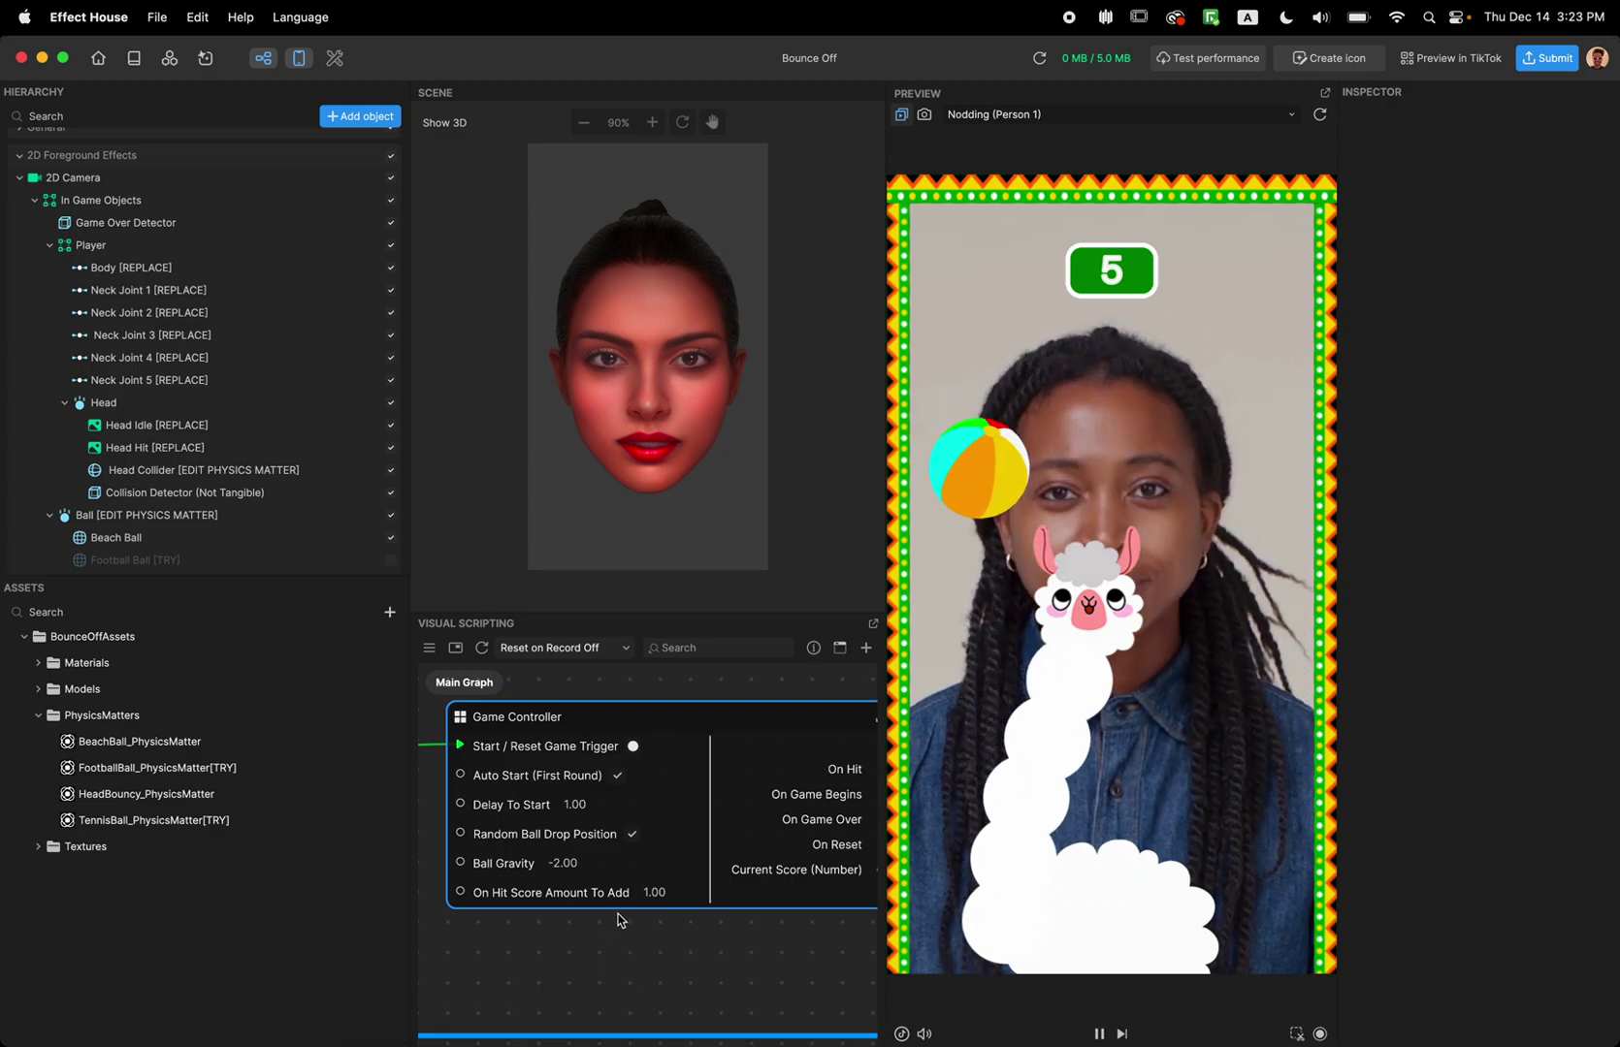
Step: Change the Game Controller's On Hit Score Amount To Add to 1.00
{"action": "left_click", "coordinate": [666, 899]}
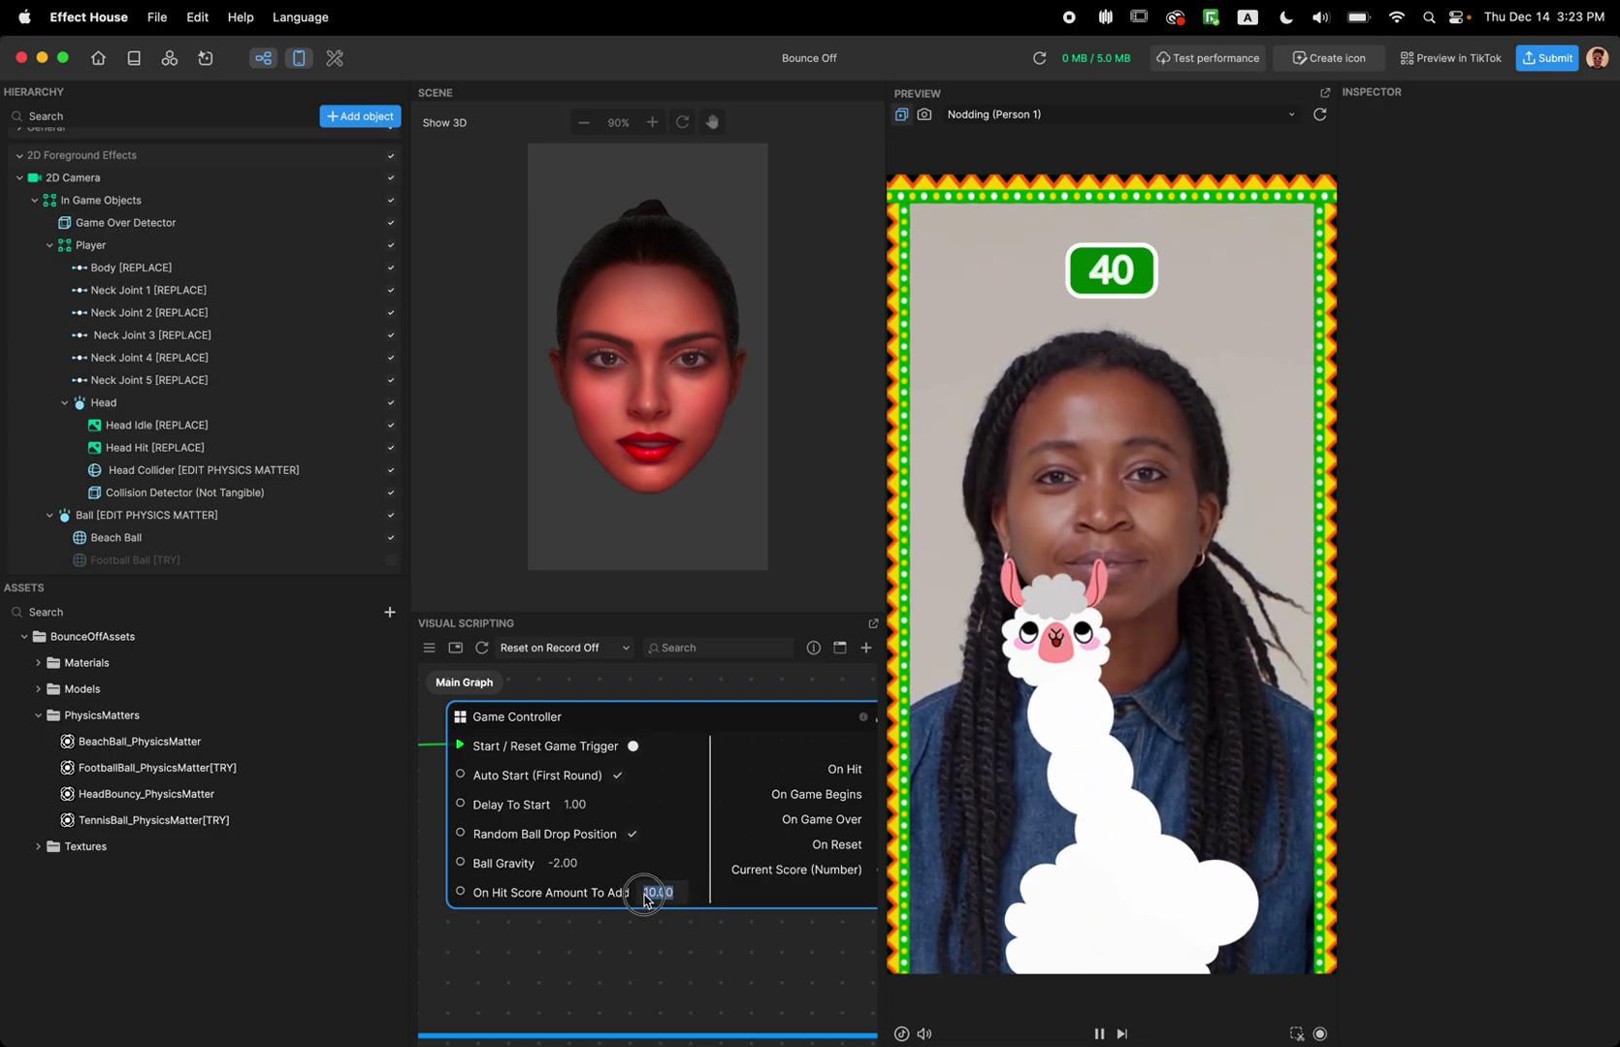
{"action": "type", "text": "1"}
{"action": "left_click", "coordinate": [659, 941]}
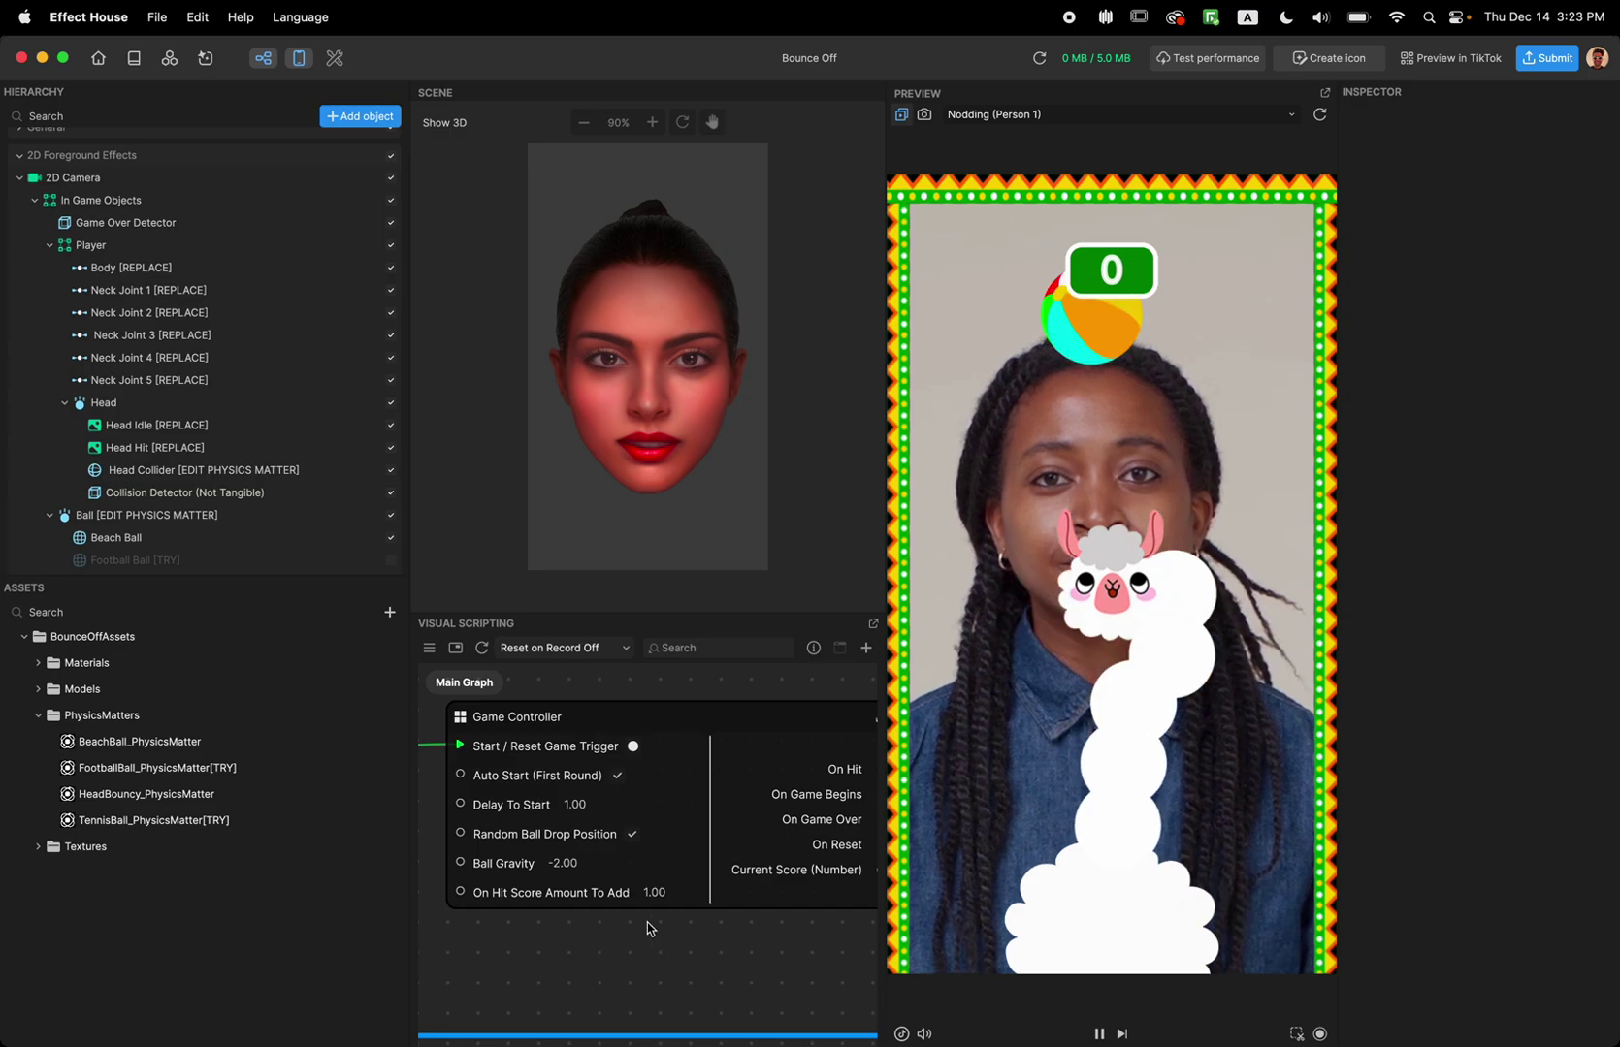
Step: Zoom out the graph and select Head Idle [REPLACE] to view its LlamaHead_Tex image settings
{"action": "scroll", "coordinate": [723, 978], "scroll_direction": "down", "scroll_amount": 3}
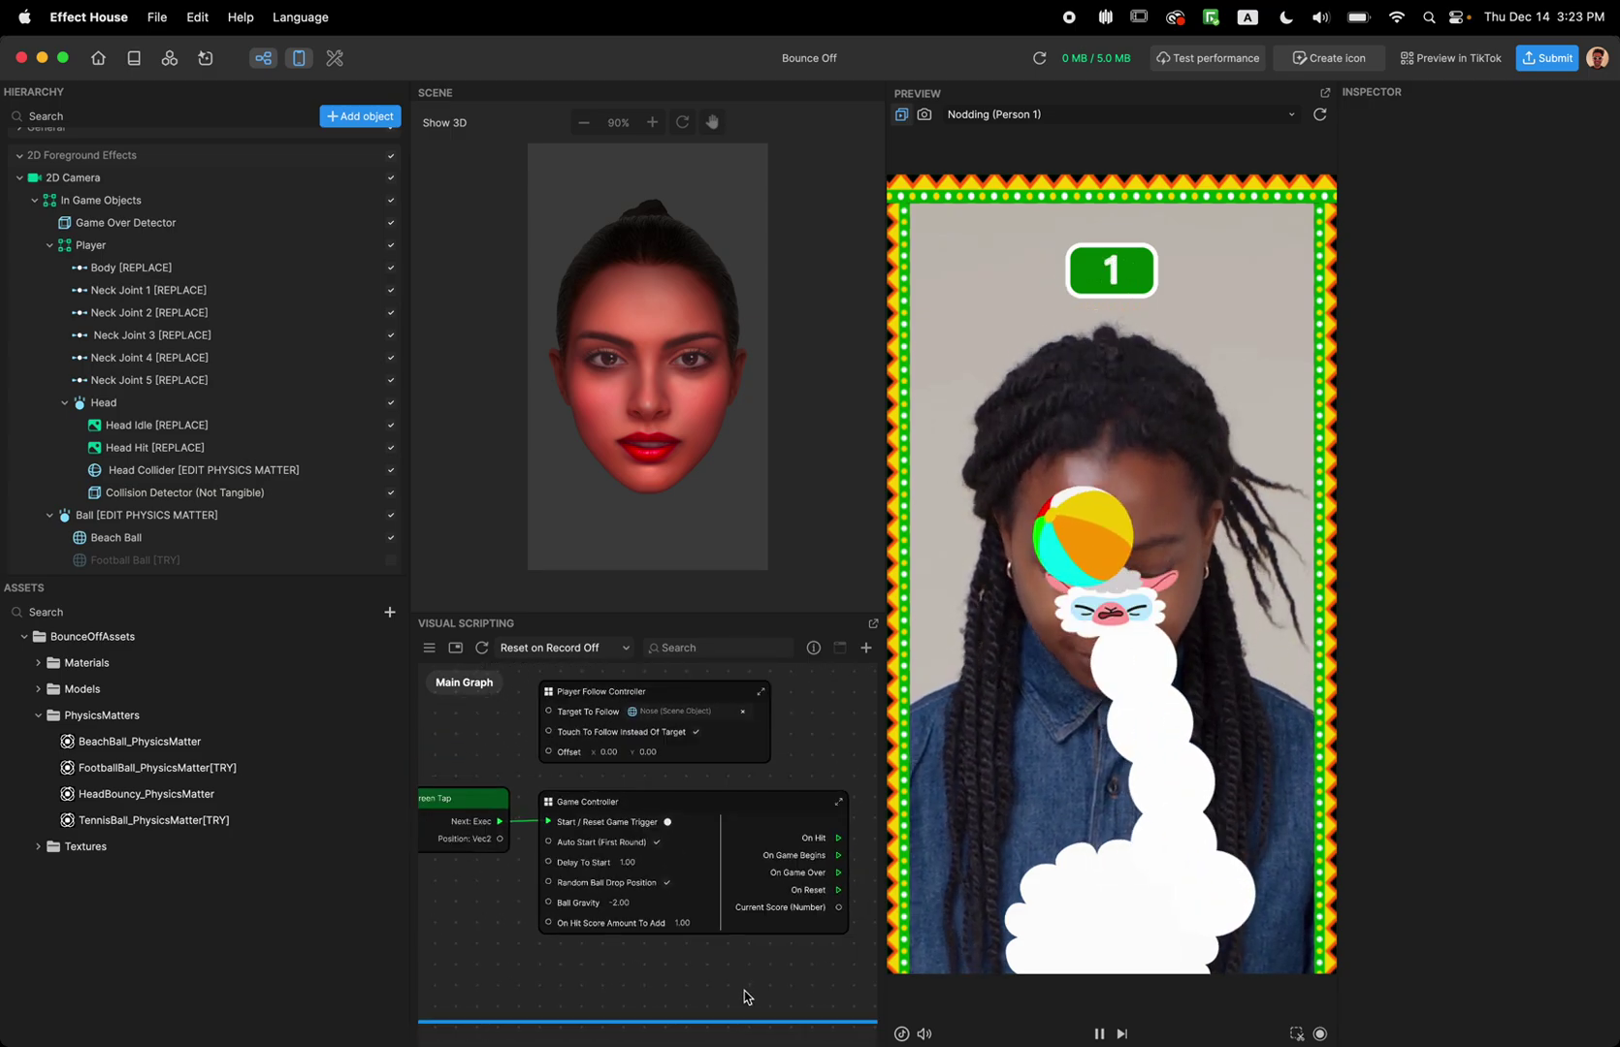
{"action": "scroll", "coordinate": [747, 995], "scroll_direction": "down", "scroll_amount": 2}
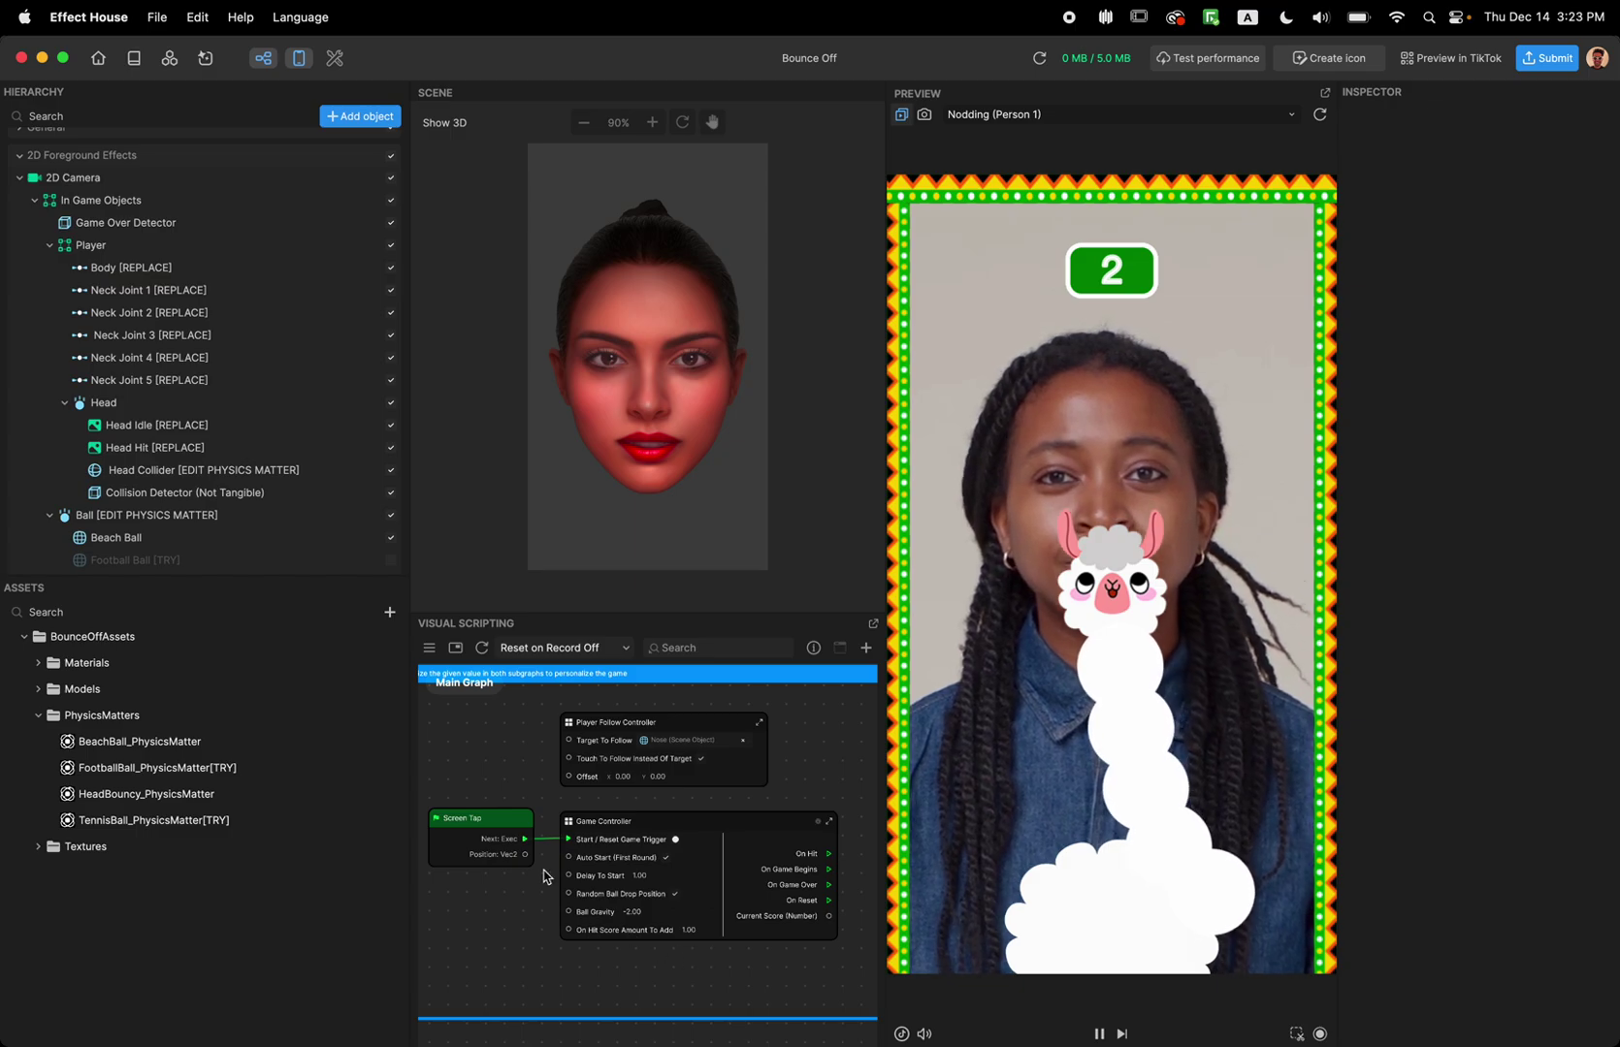
{"action": "scroll", "coordinate": [405, 504], "scroll_direction": "up", "scroll_amount": 3}
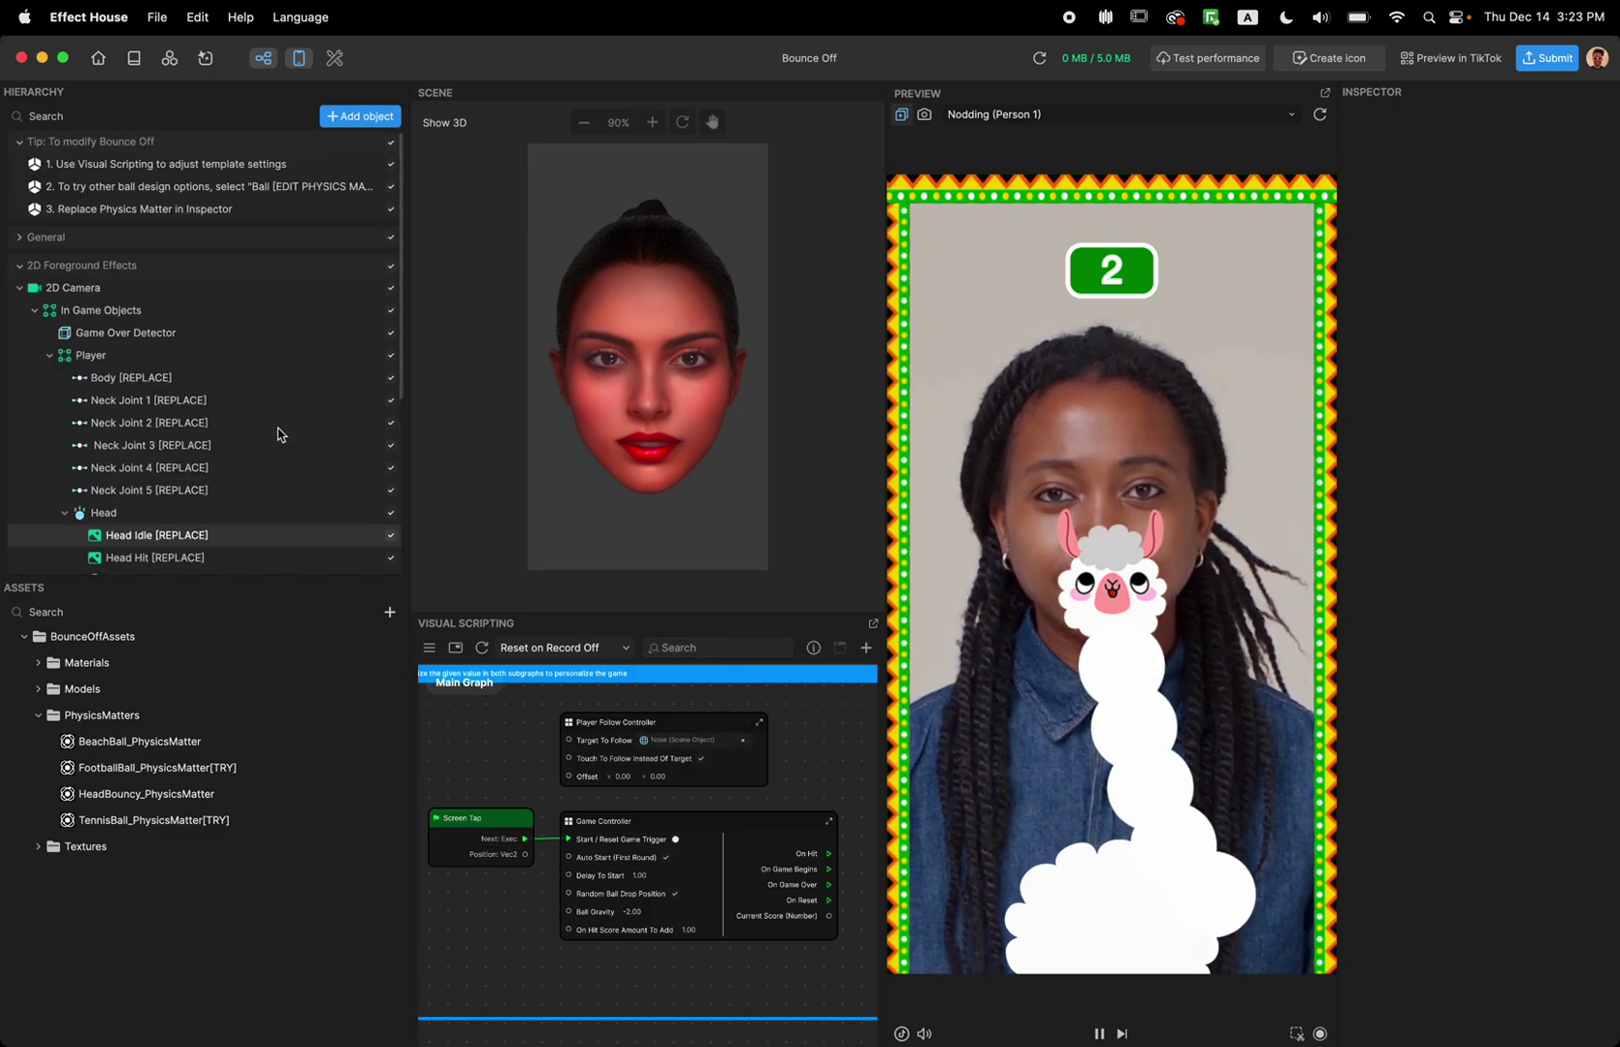
{"action": "scroll", "coordinate": [189, 423], "scroll_direction": "down", "scroll_amount": 5}
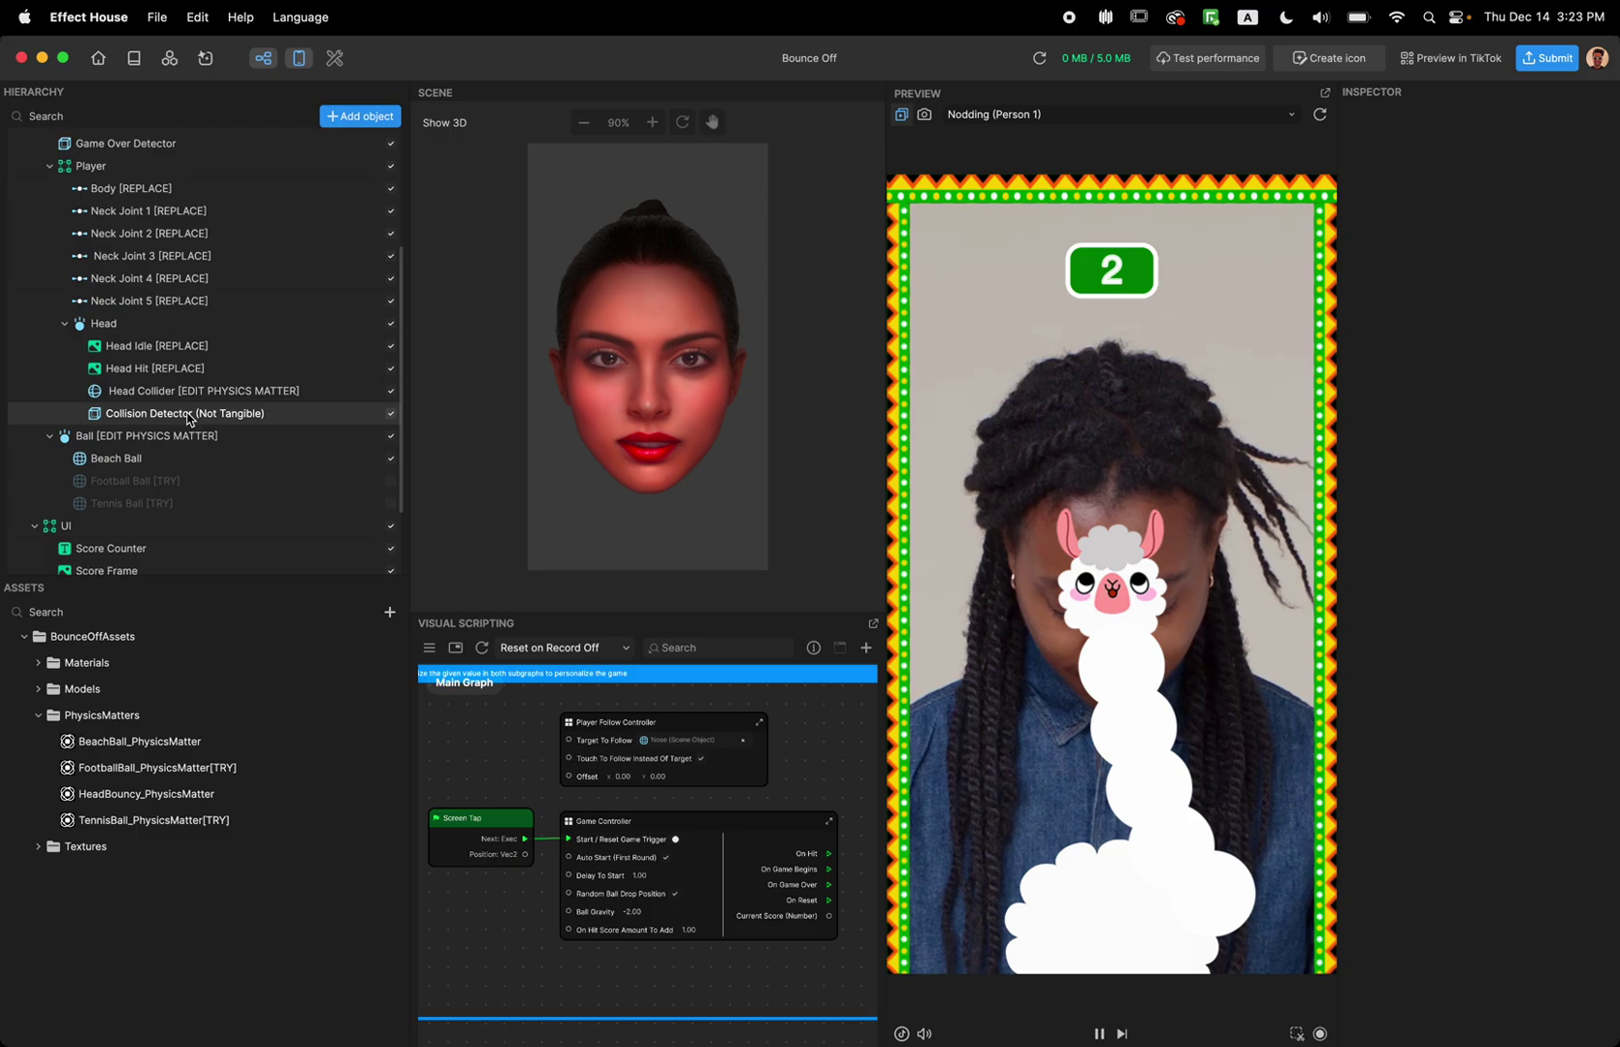
{"action": "left_click", "coordinate": [163, 346]}
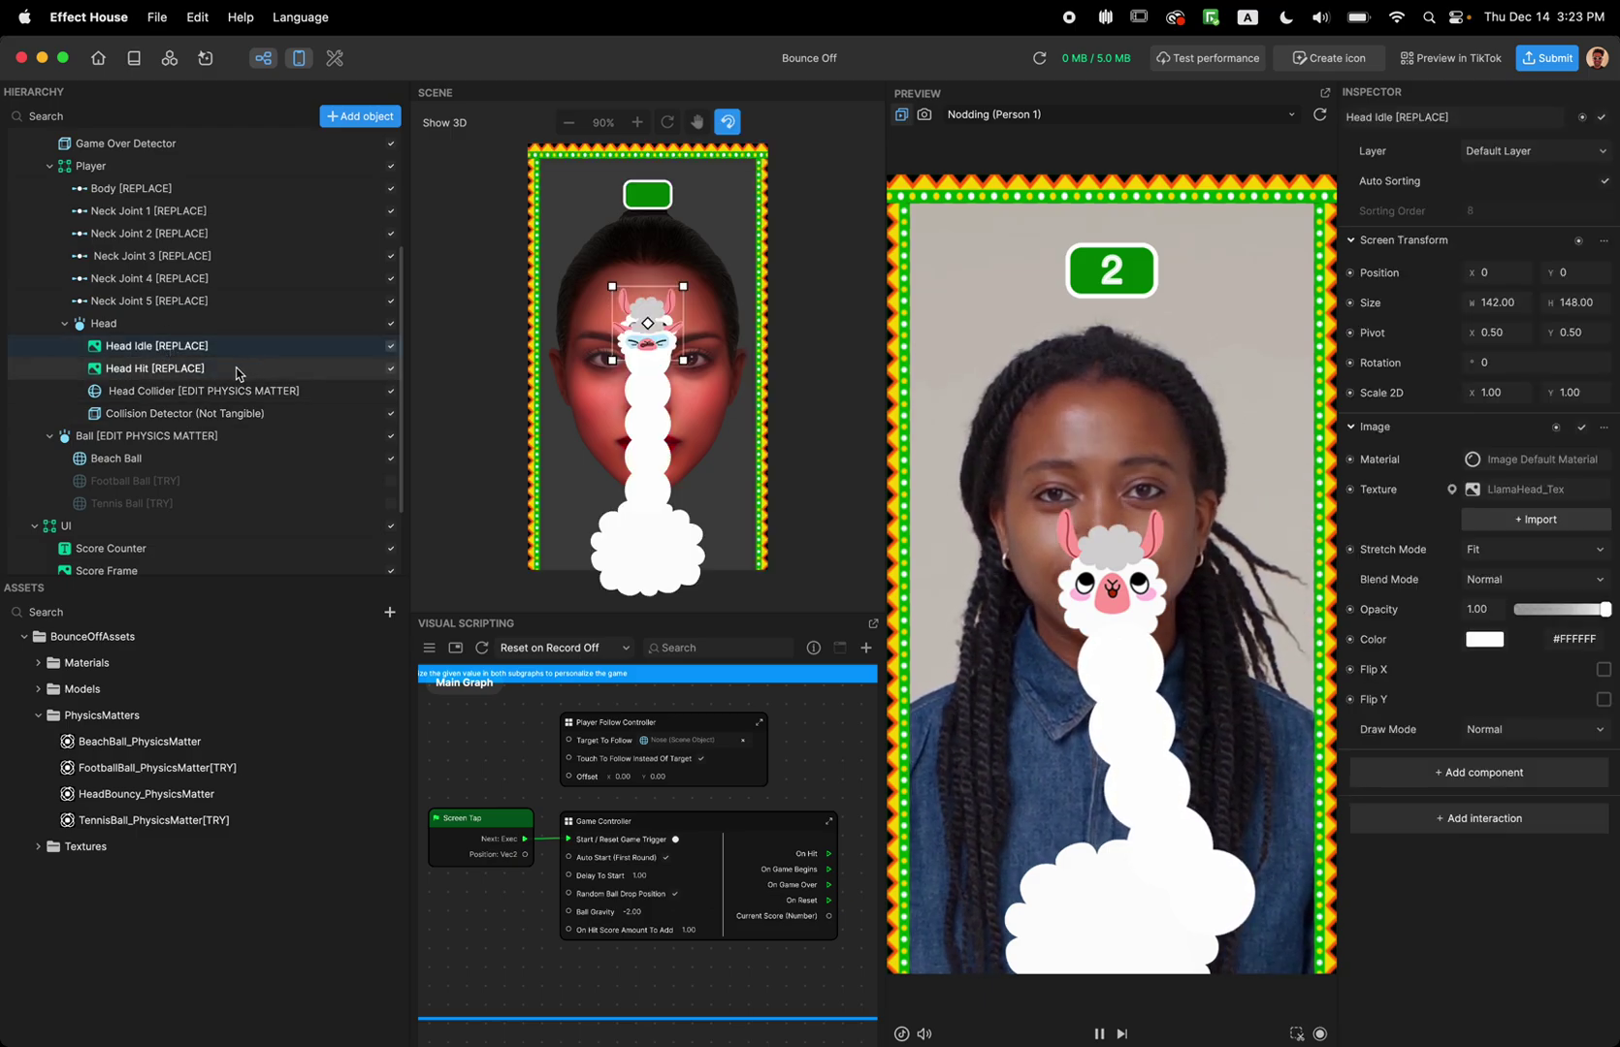
Step: Inspect the Head Hit image and then the Ball's physics settings
{"action": "left_click", "coordinate": [167, 372]}
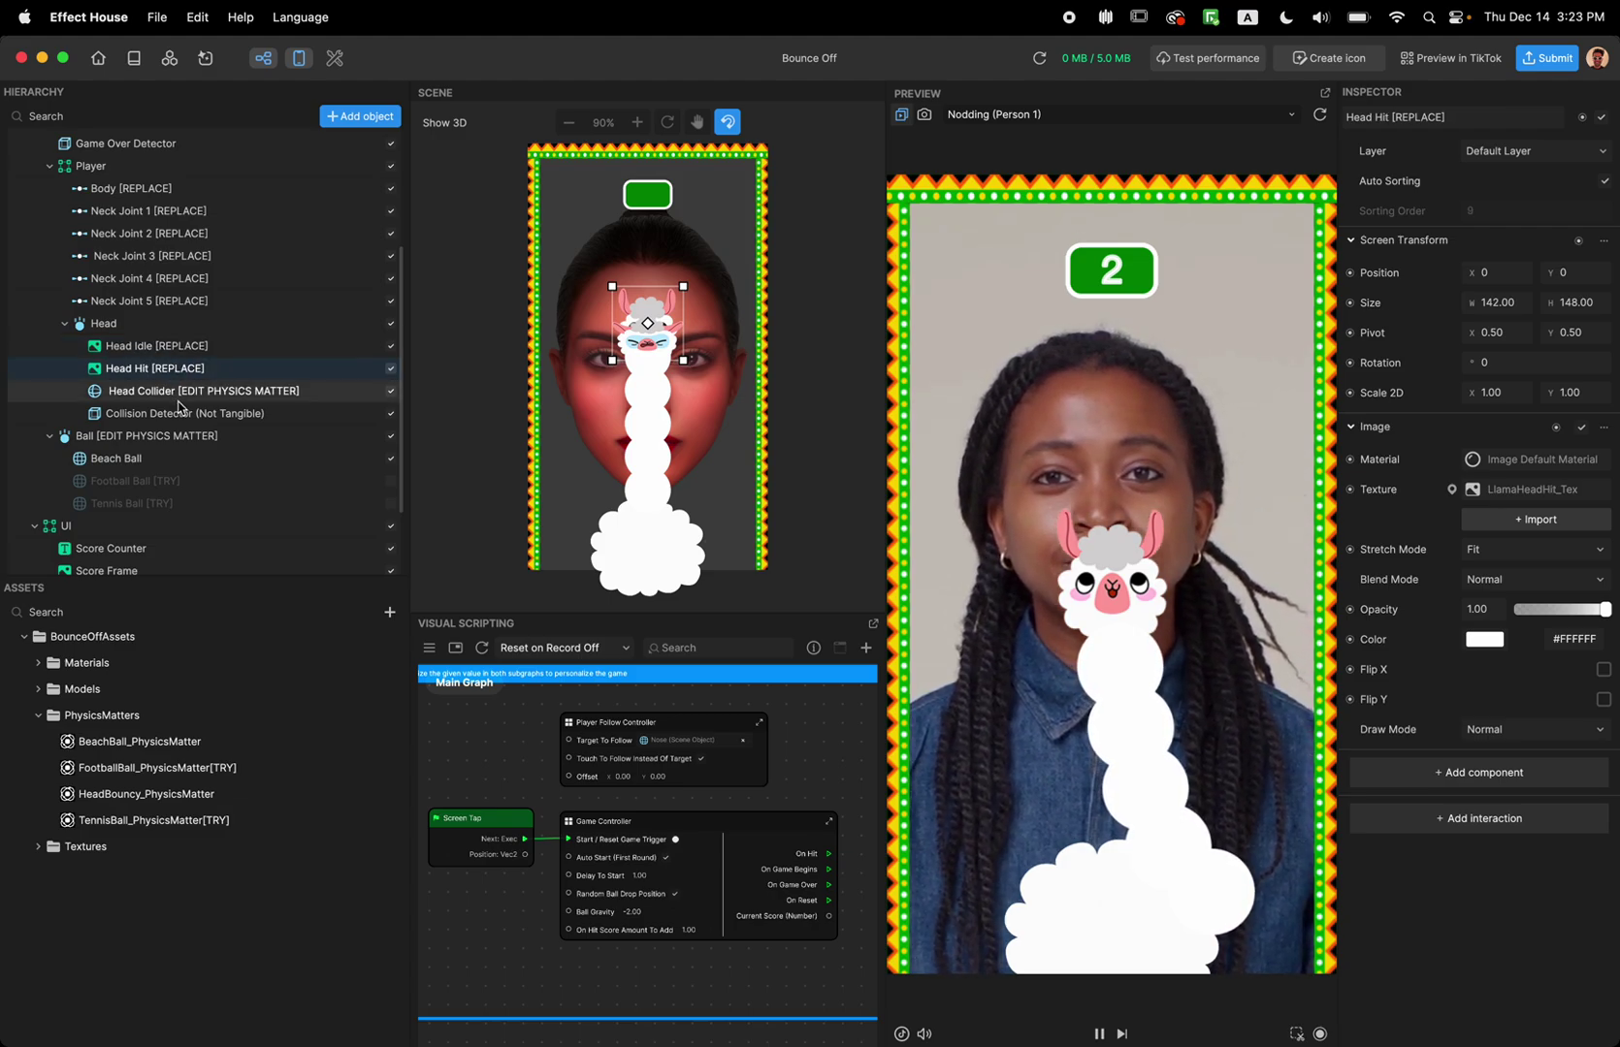
{"action": "scroll", "coordinate": [152, 436], "scroll_direction": "down", "scroll_amount": 1}
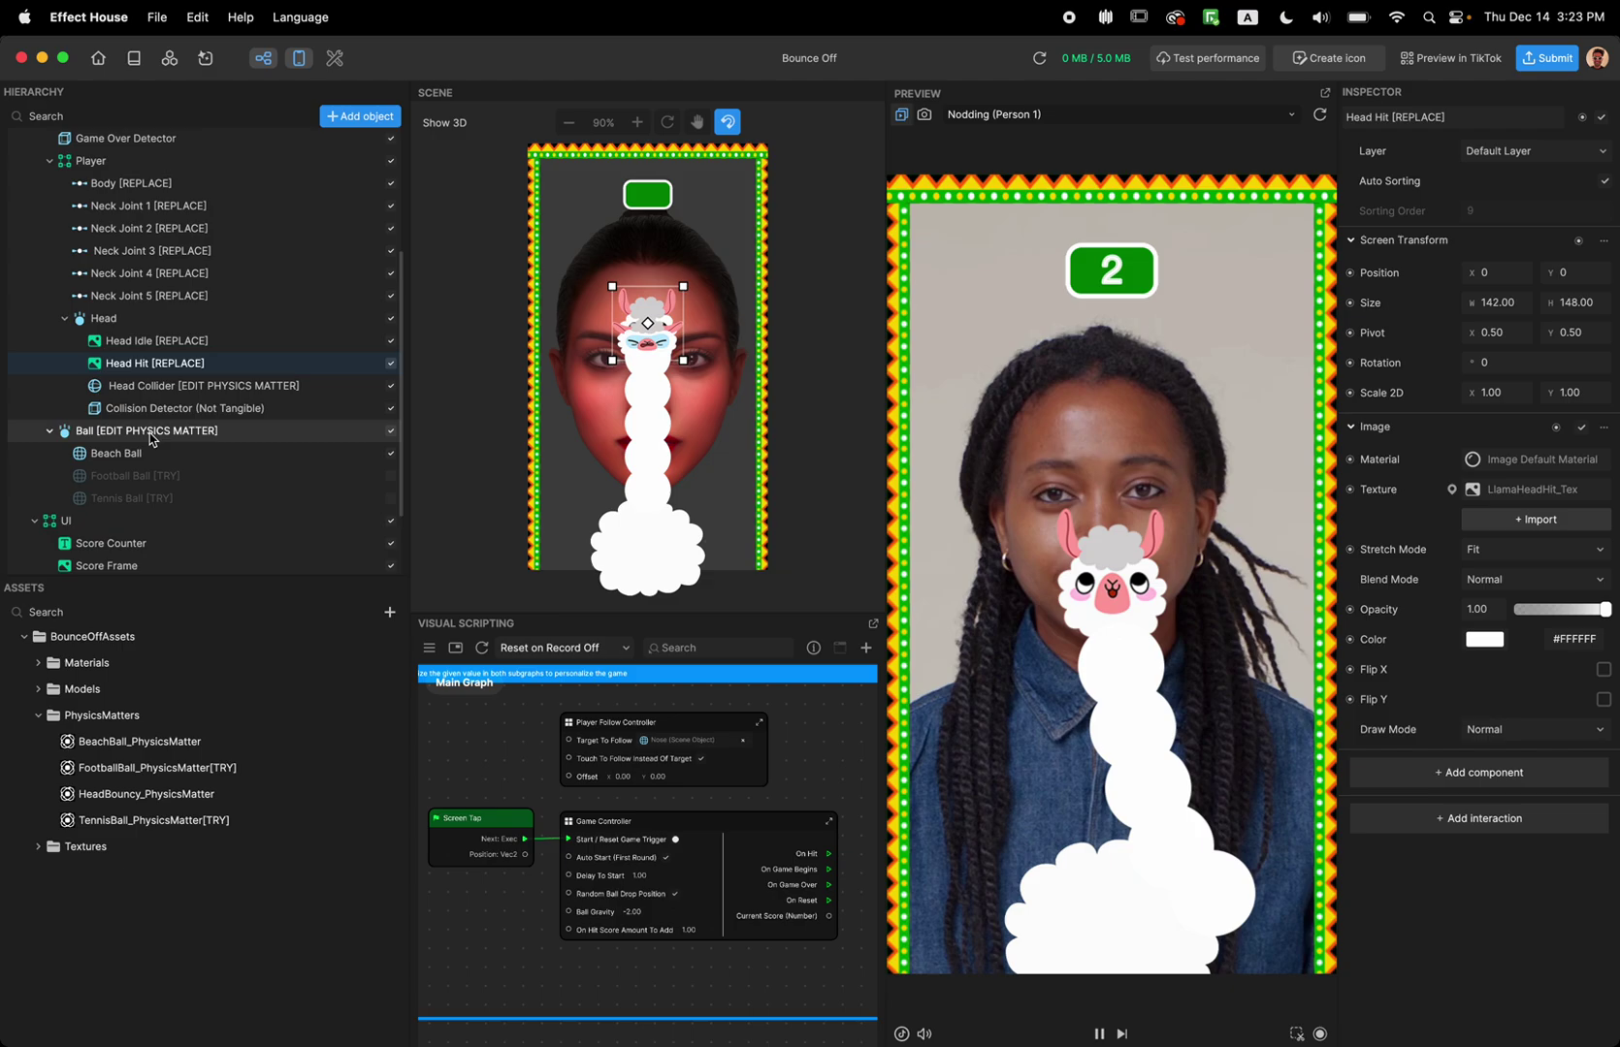
{"action": "left_click", "coordinate": [152, 435]}
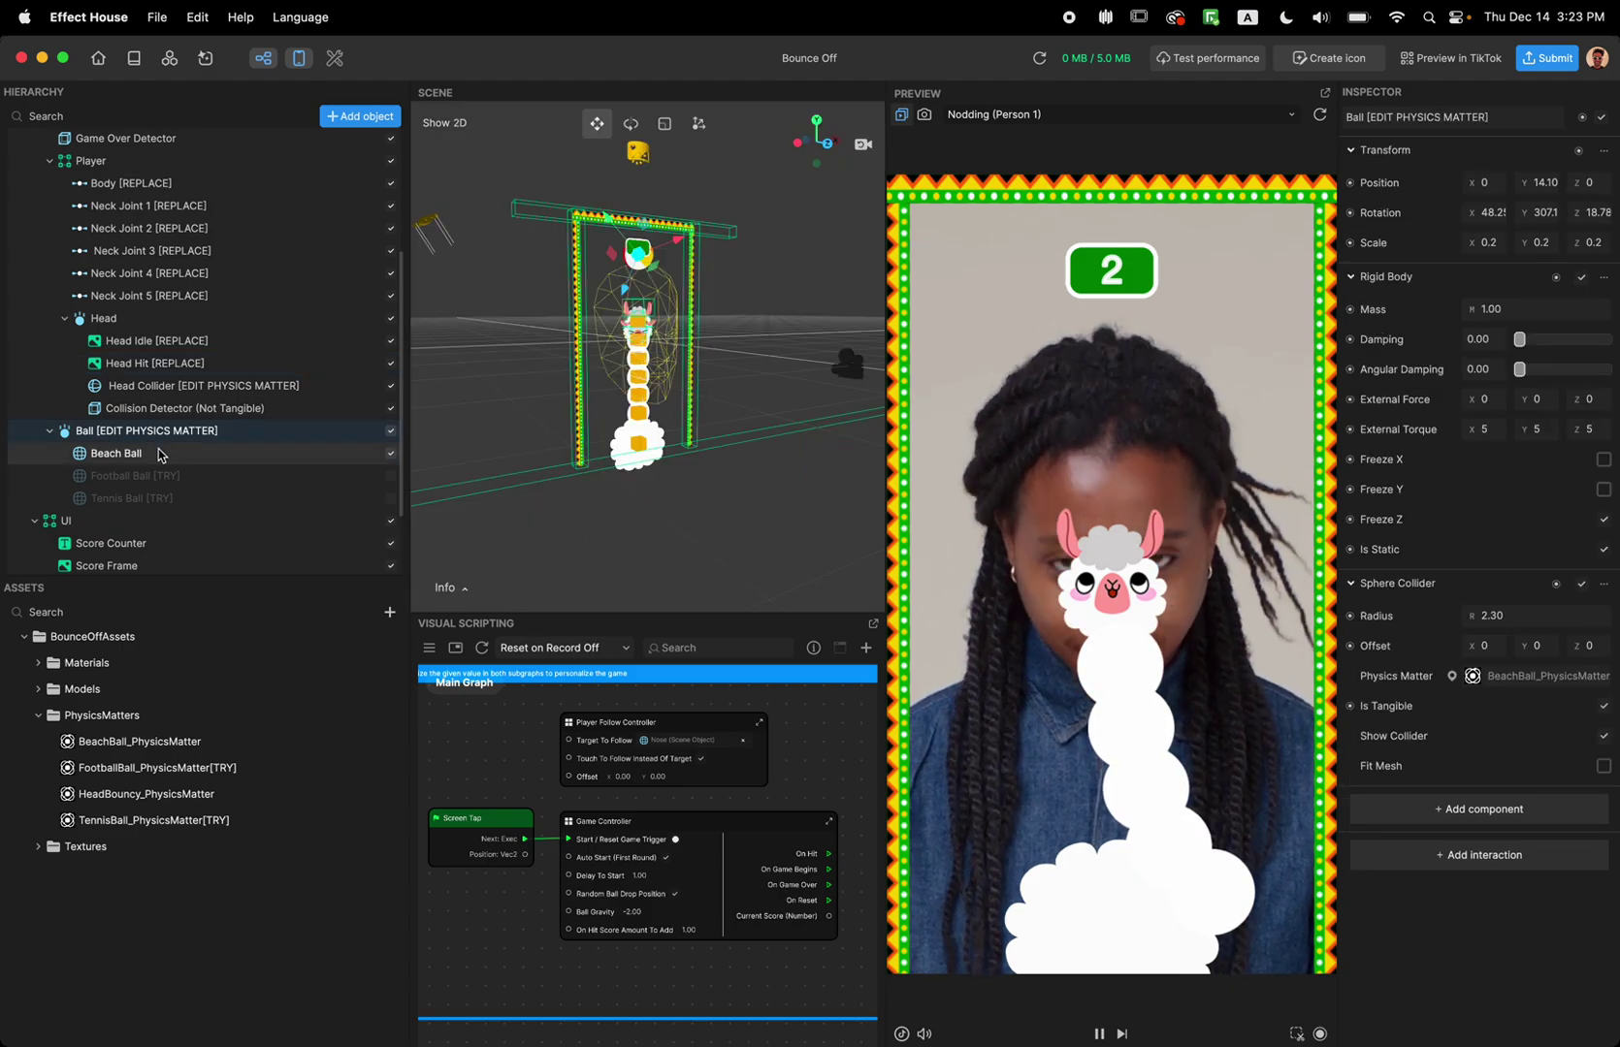
Step: Try the Football Ball as the game ball, then switch to the Tennis Ball instead
{"action": "left_click", "coordinate": [388, 476]}
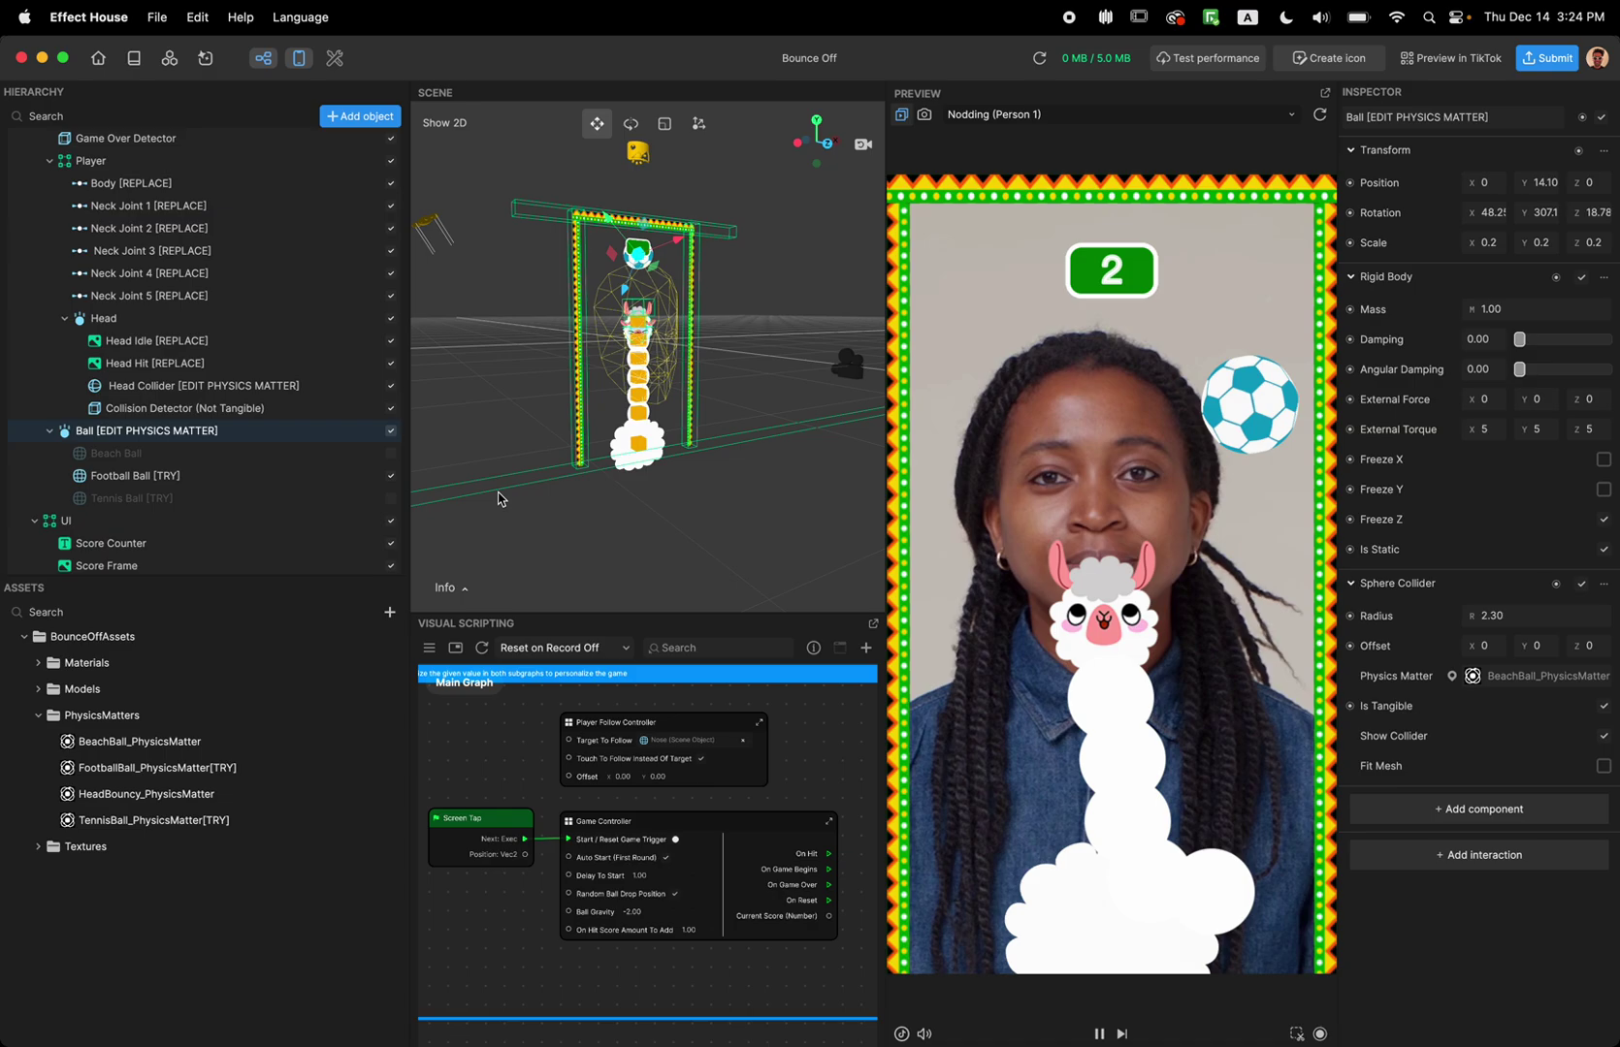
{"action": "left_click", "coordinate": [392, 478]}
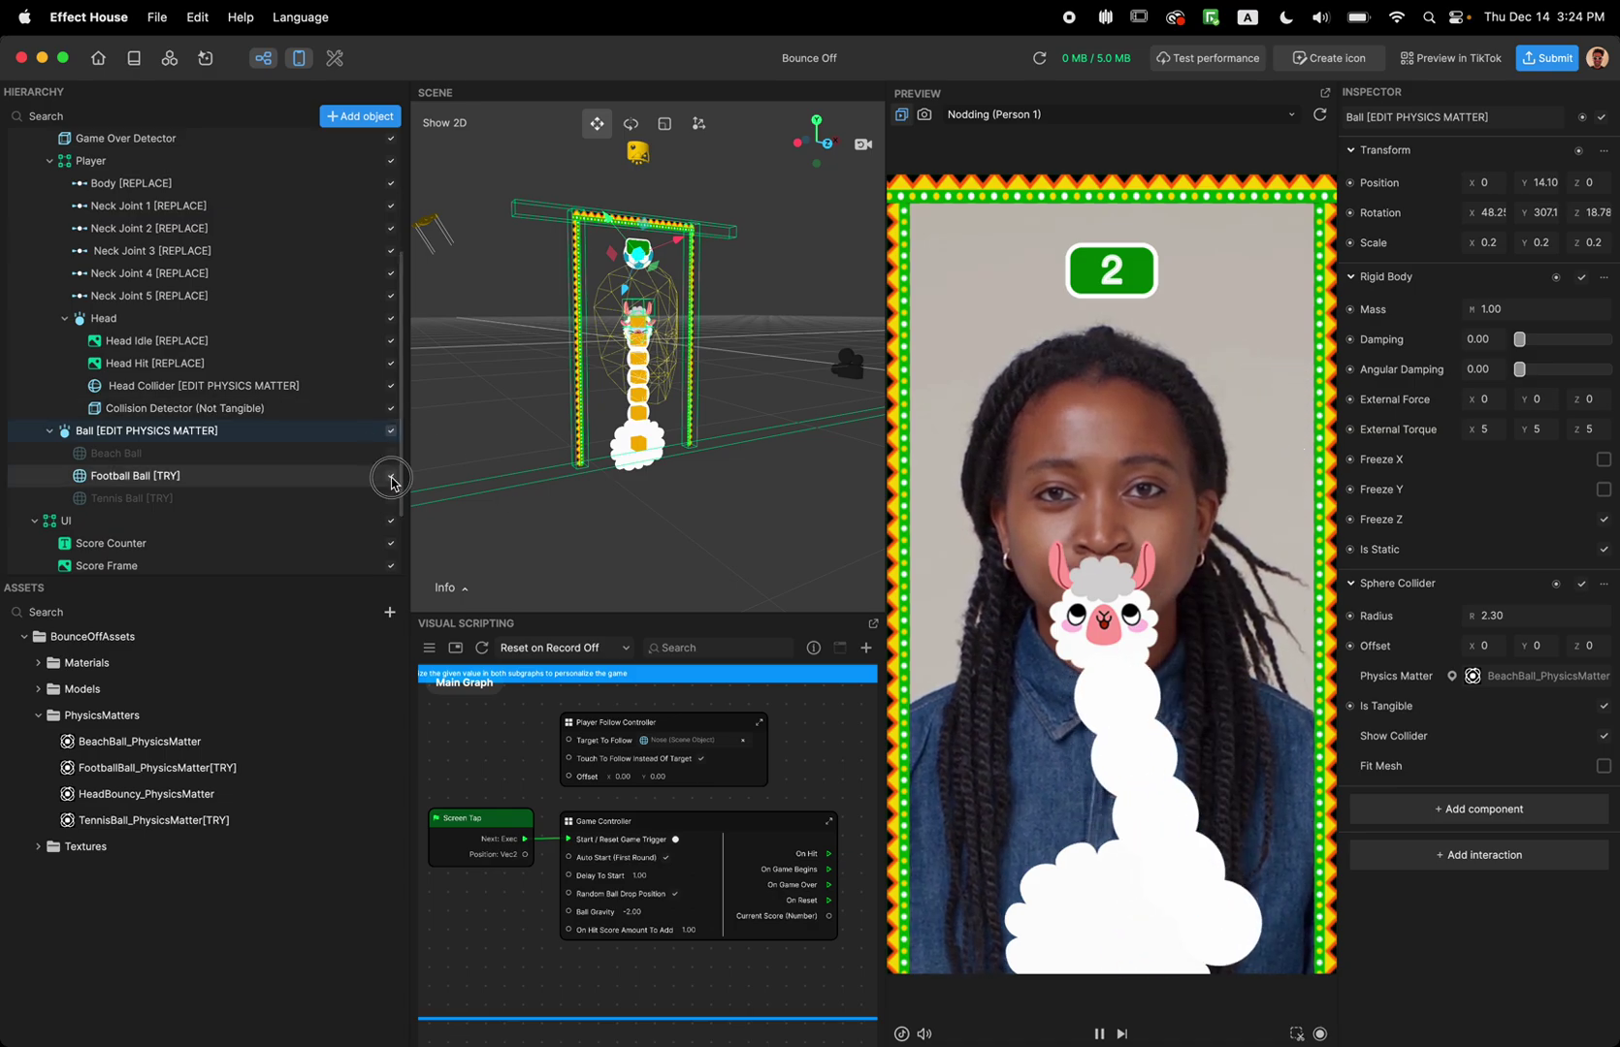
{"action": "left_click", "coordinate": [390, 498]}
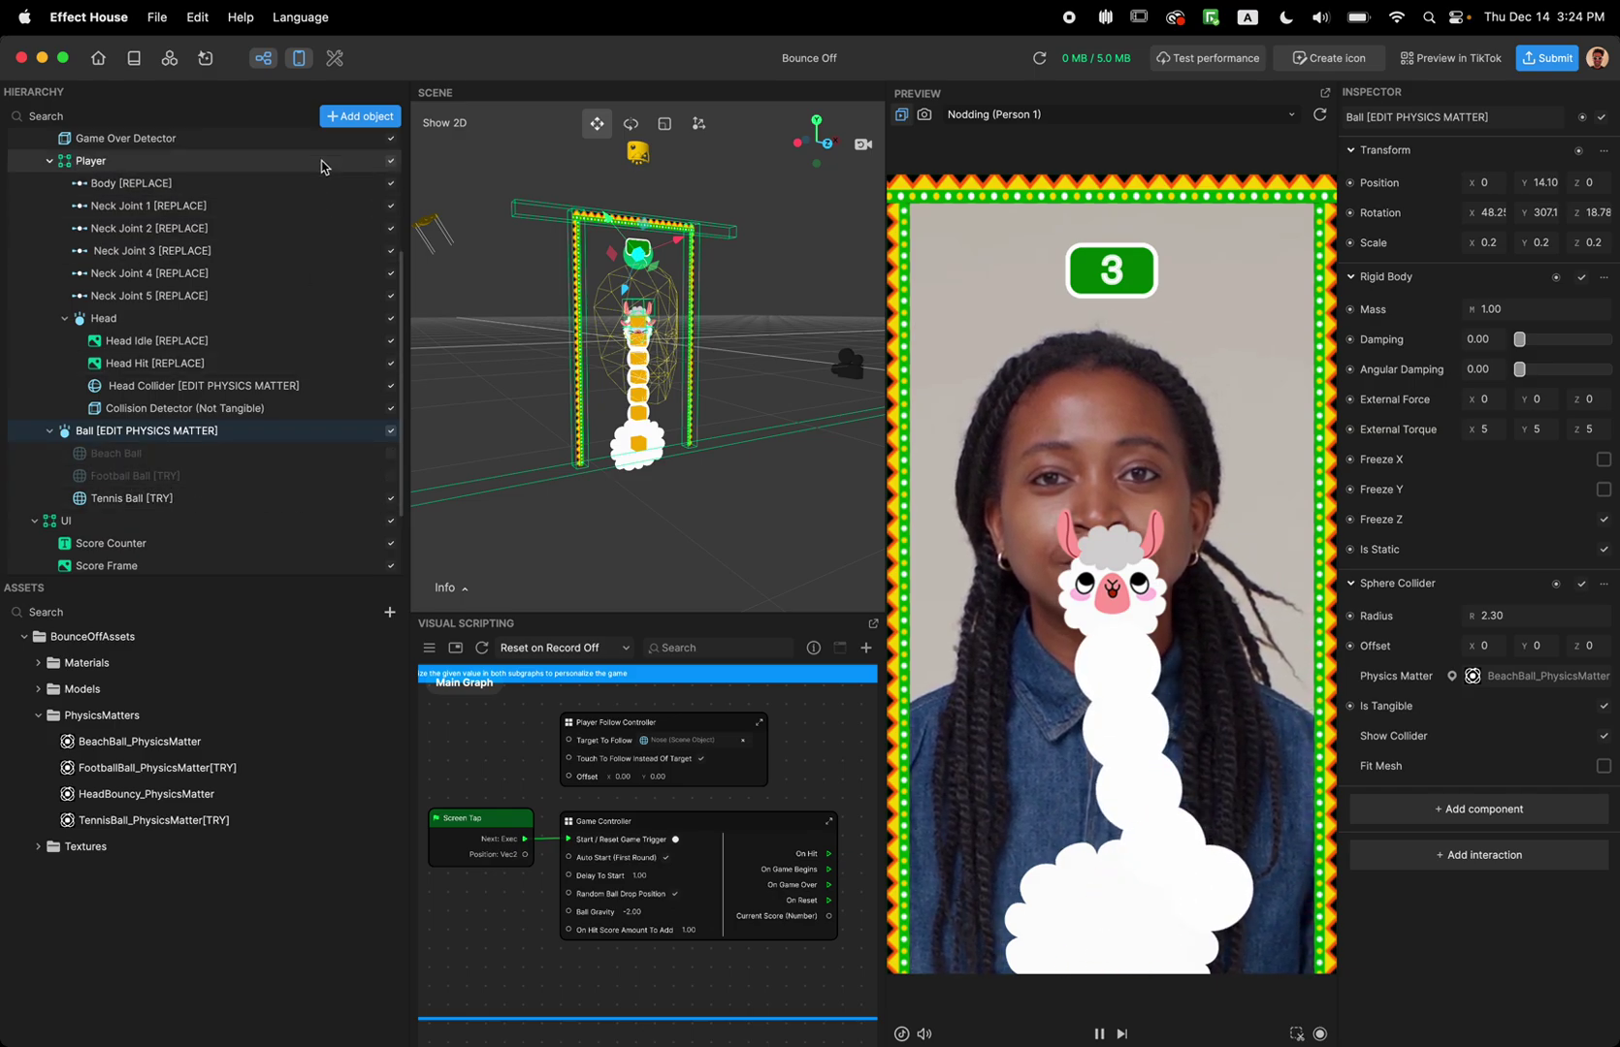
Step: Add a 3D Sphere object and move it into the Ball group
{"action": "left_click", "coordinate": [358, 117]}
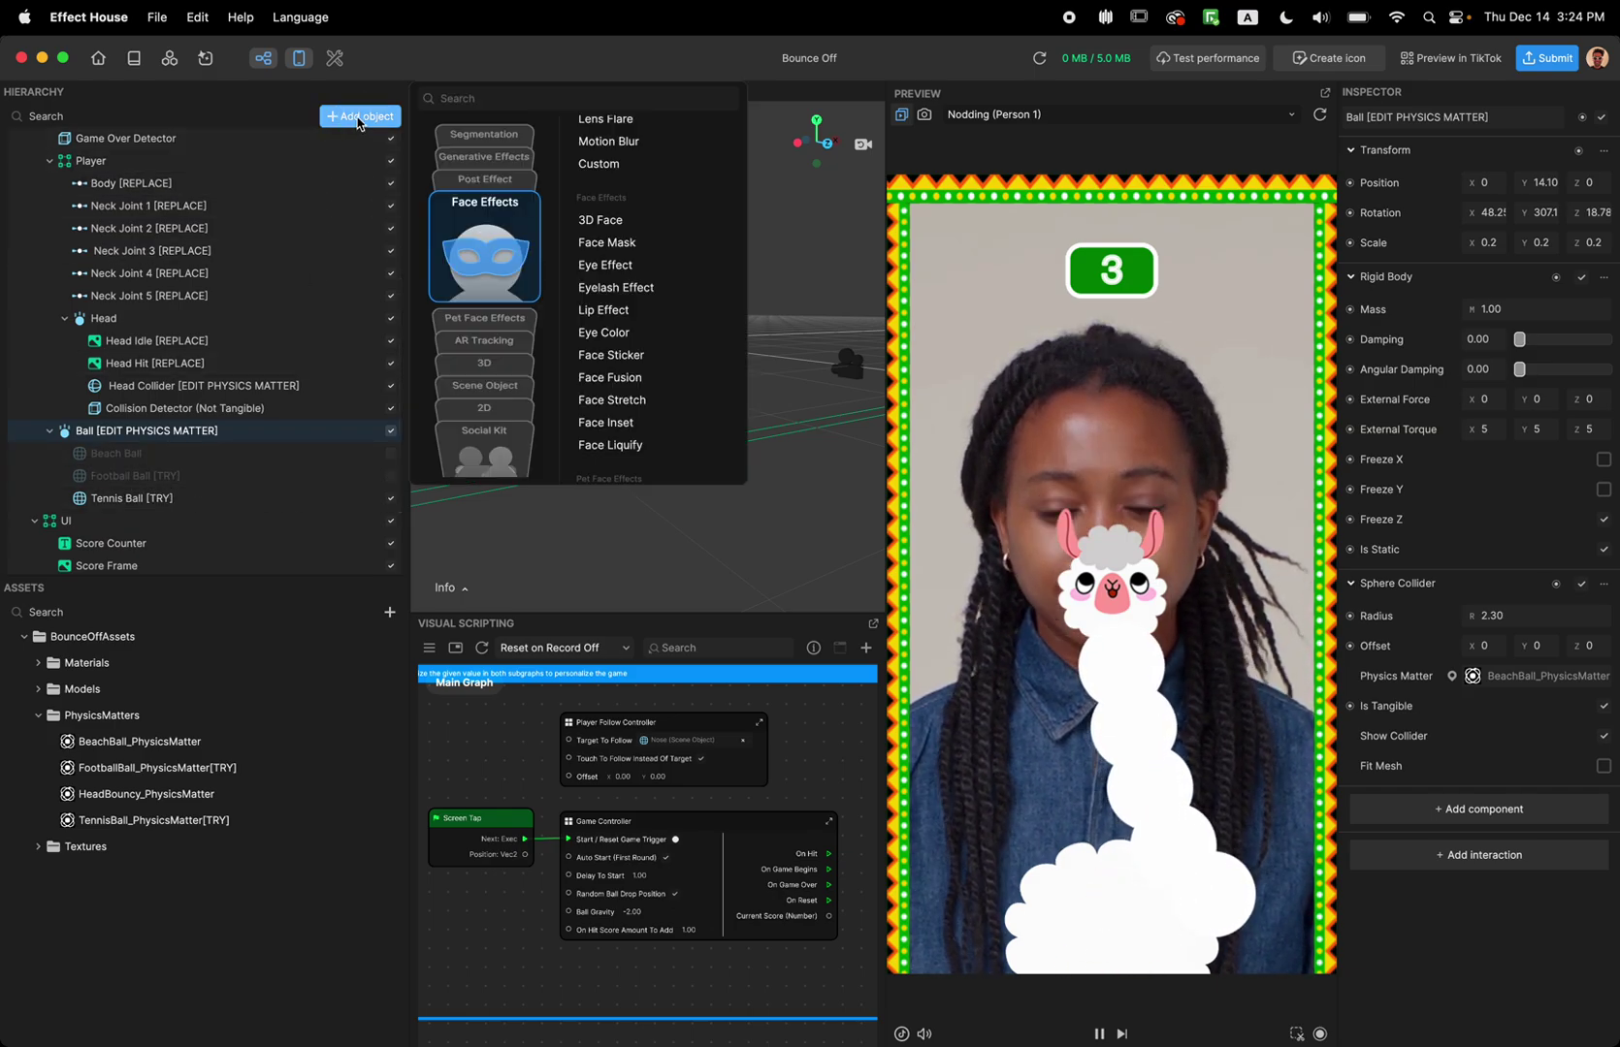
{"action": "left_click", "coordinate": [497, 342]}
{"action": "left_click", "coordinate": [505, 362]}
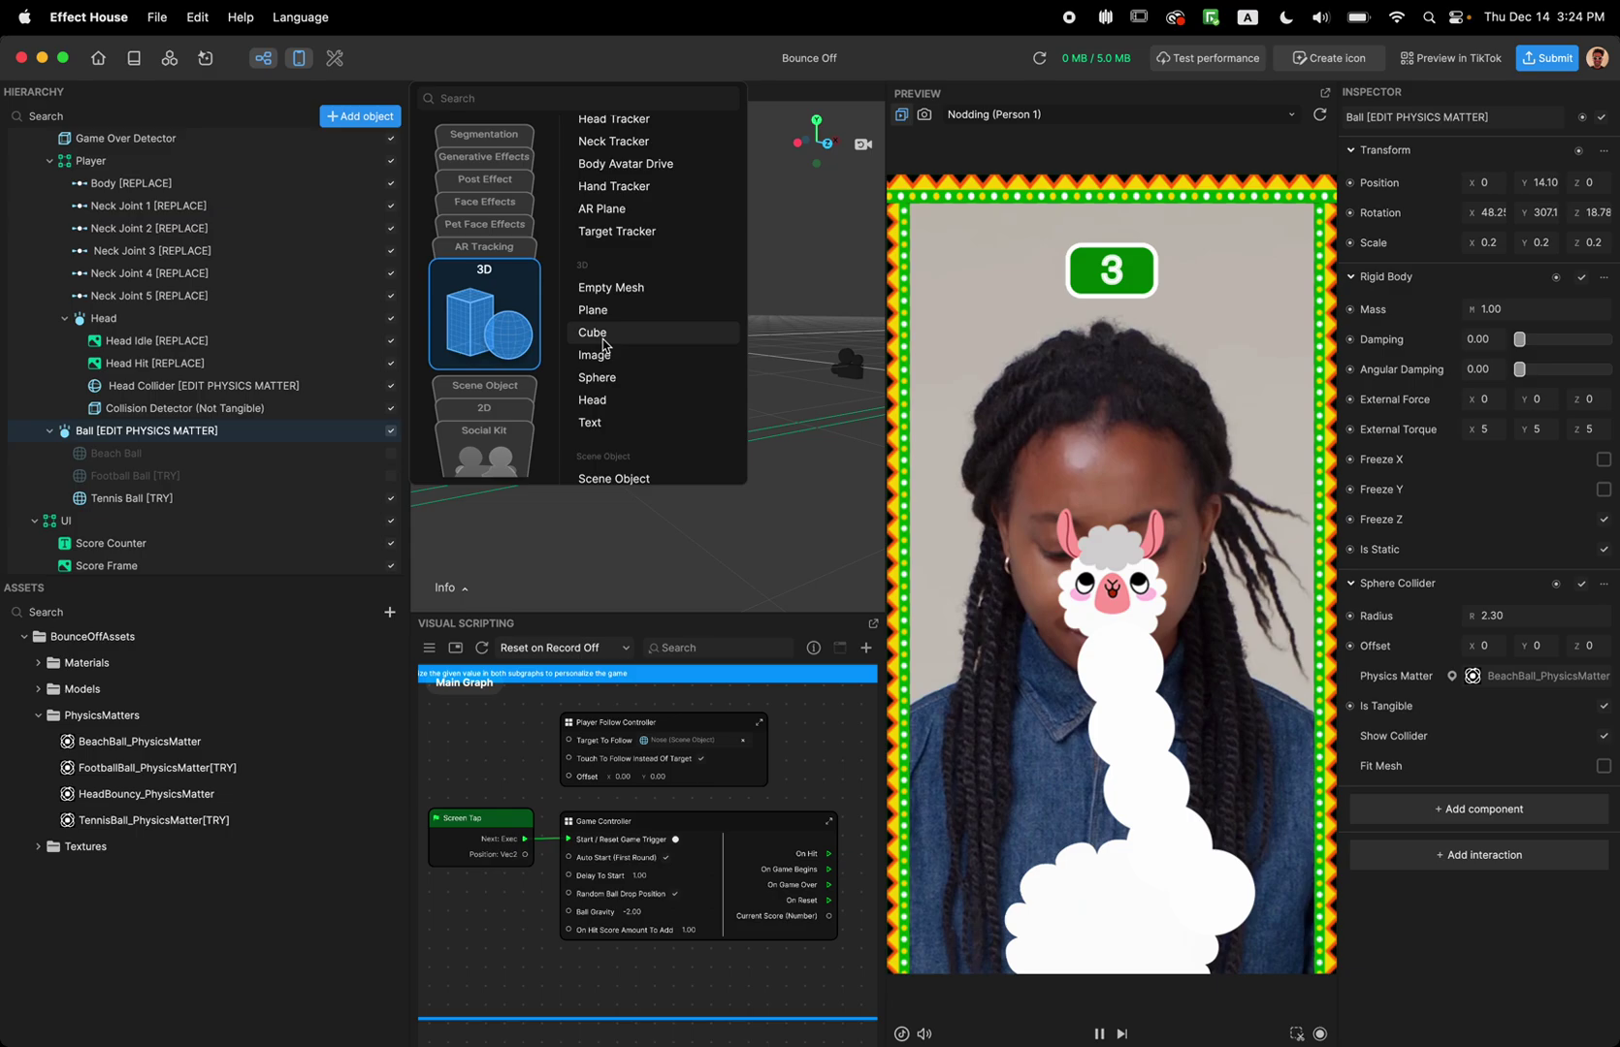
{"action": "left_click", "coordinate": [597, 378]}
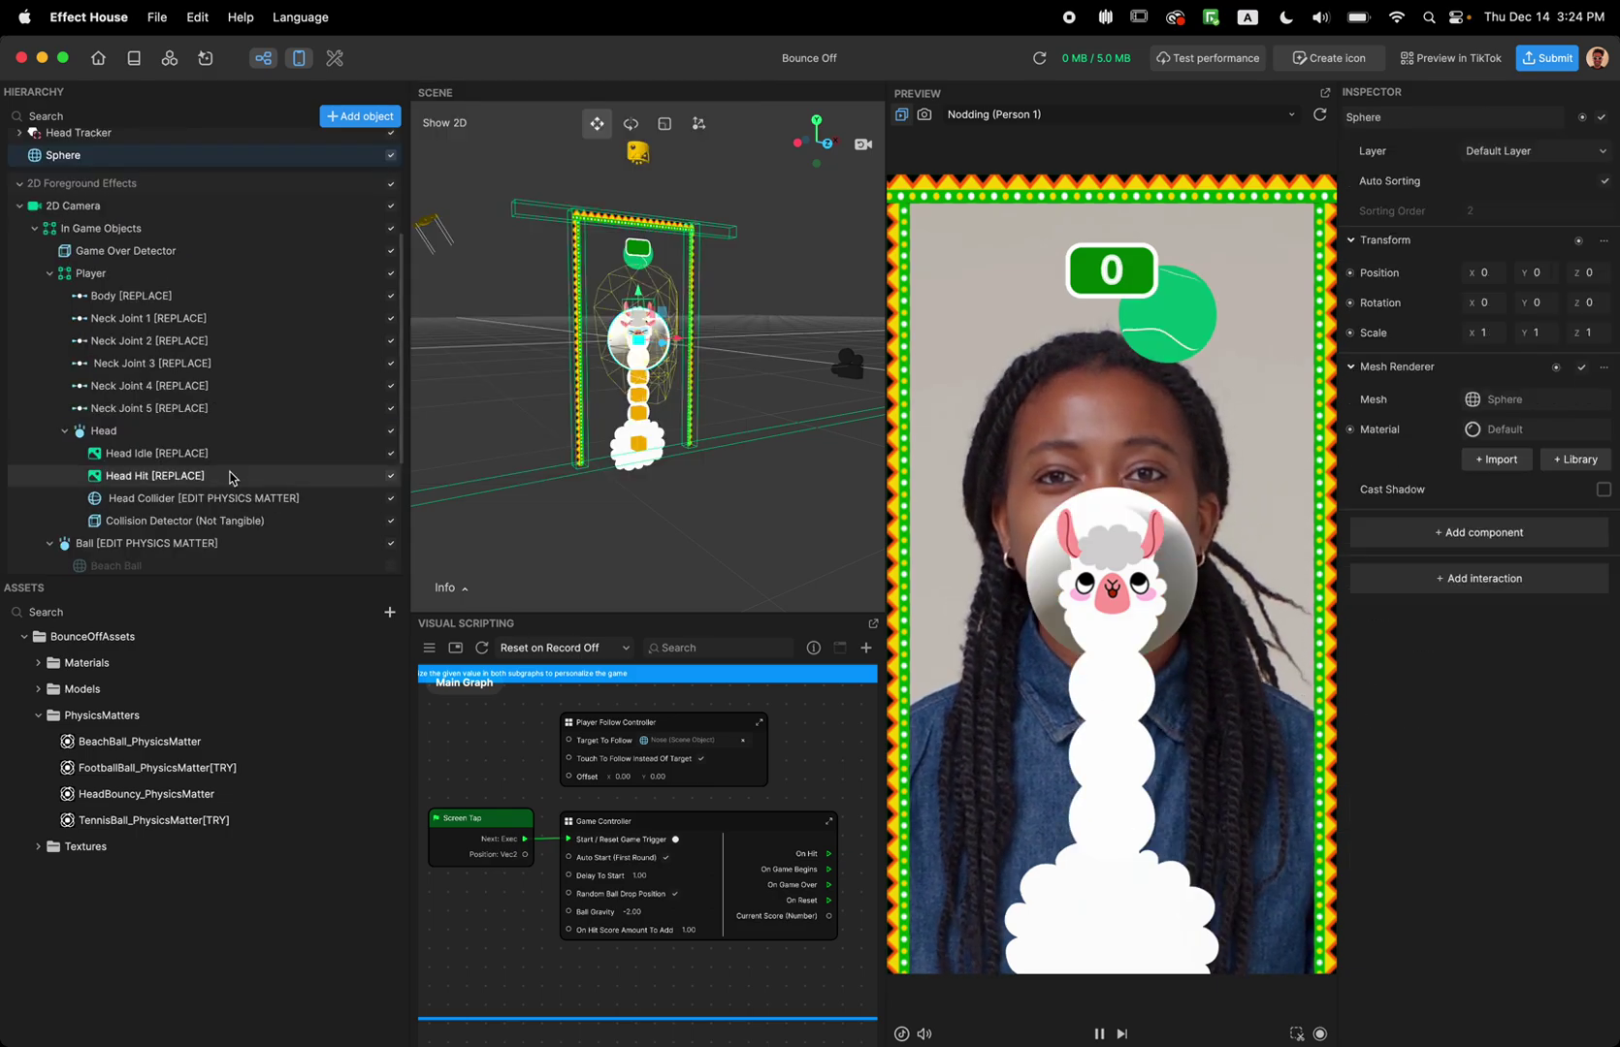
{"action": "left_click_drag", "start_coordinate": [106, 189], "coordinate": [146, 405]}
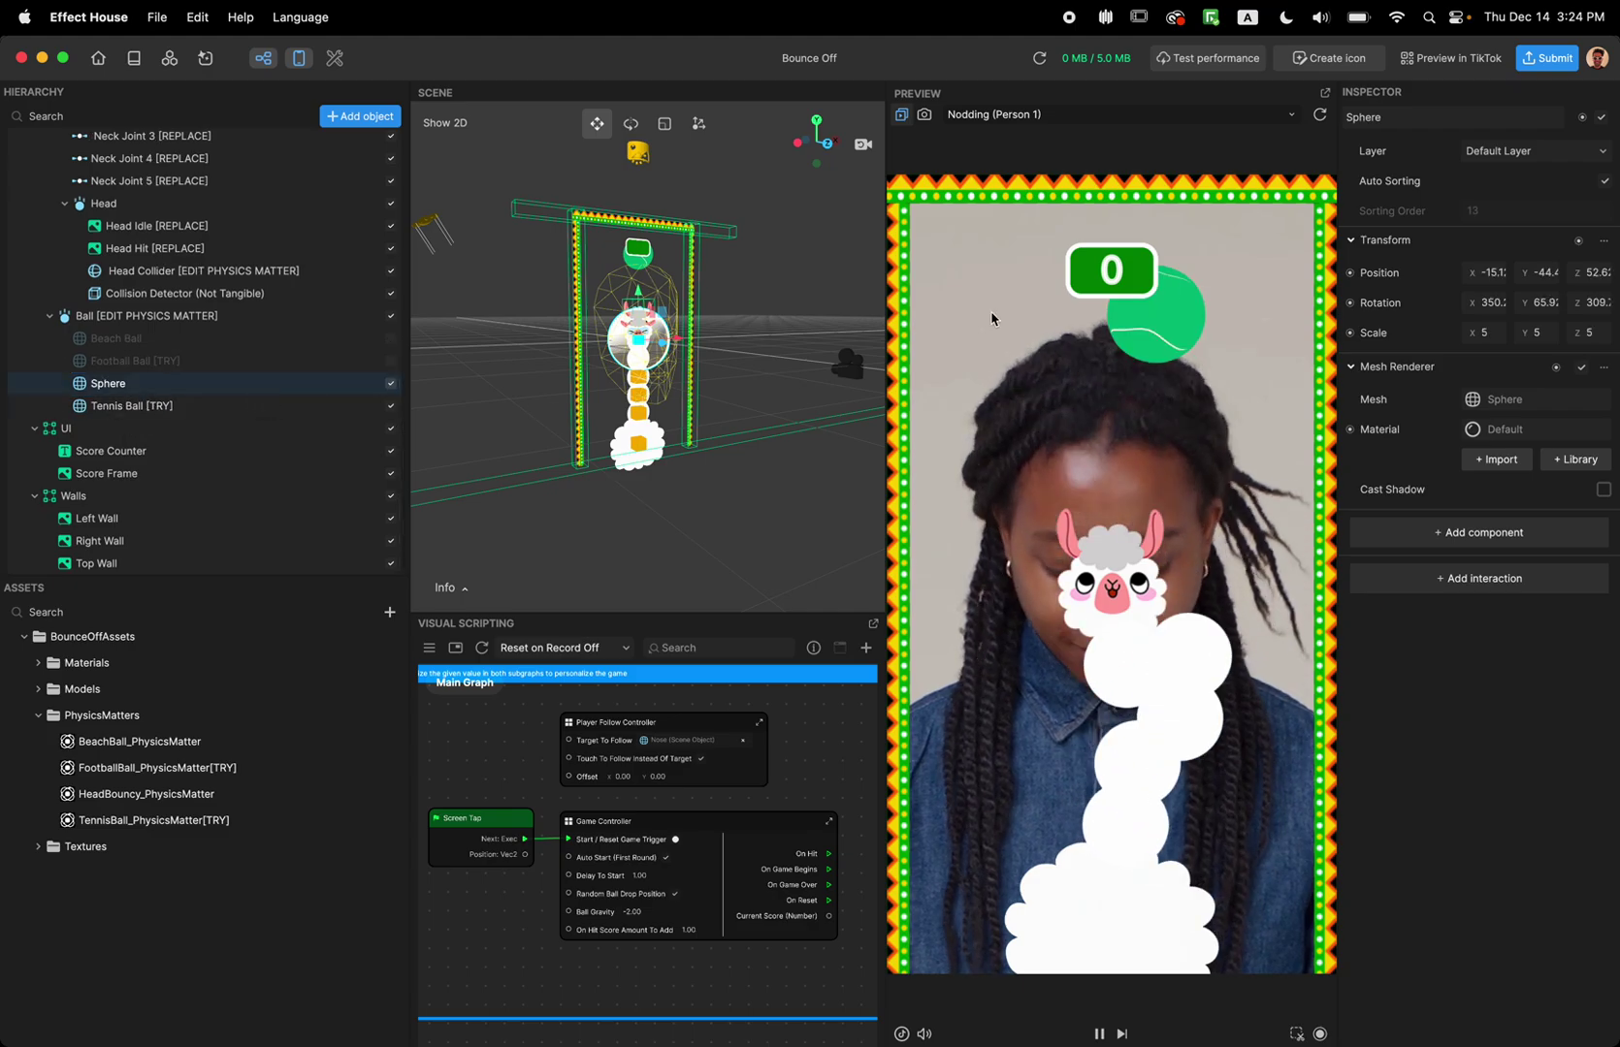
Step: Set the Sphere's position to 0, 0, 0 and rotation to zero, then select Ball
{"action": "left_click", "coordinate": [1494, 275]}
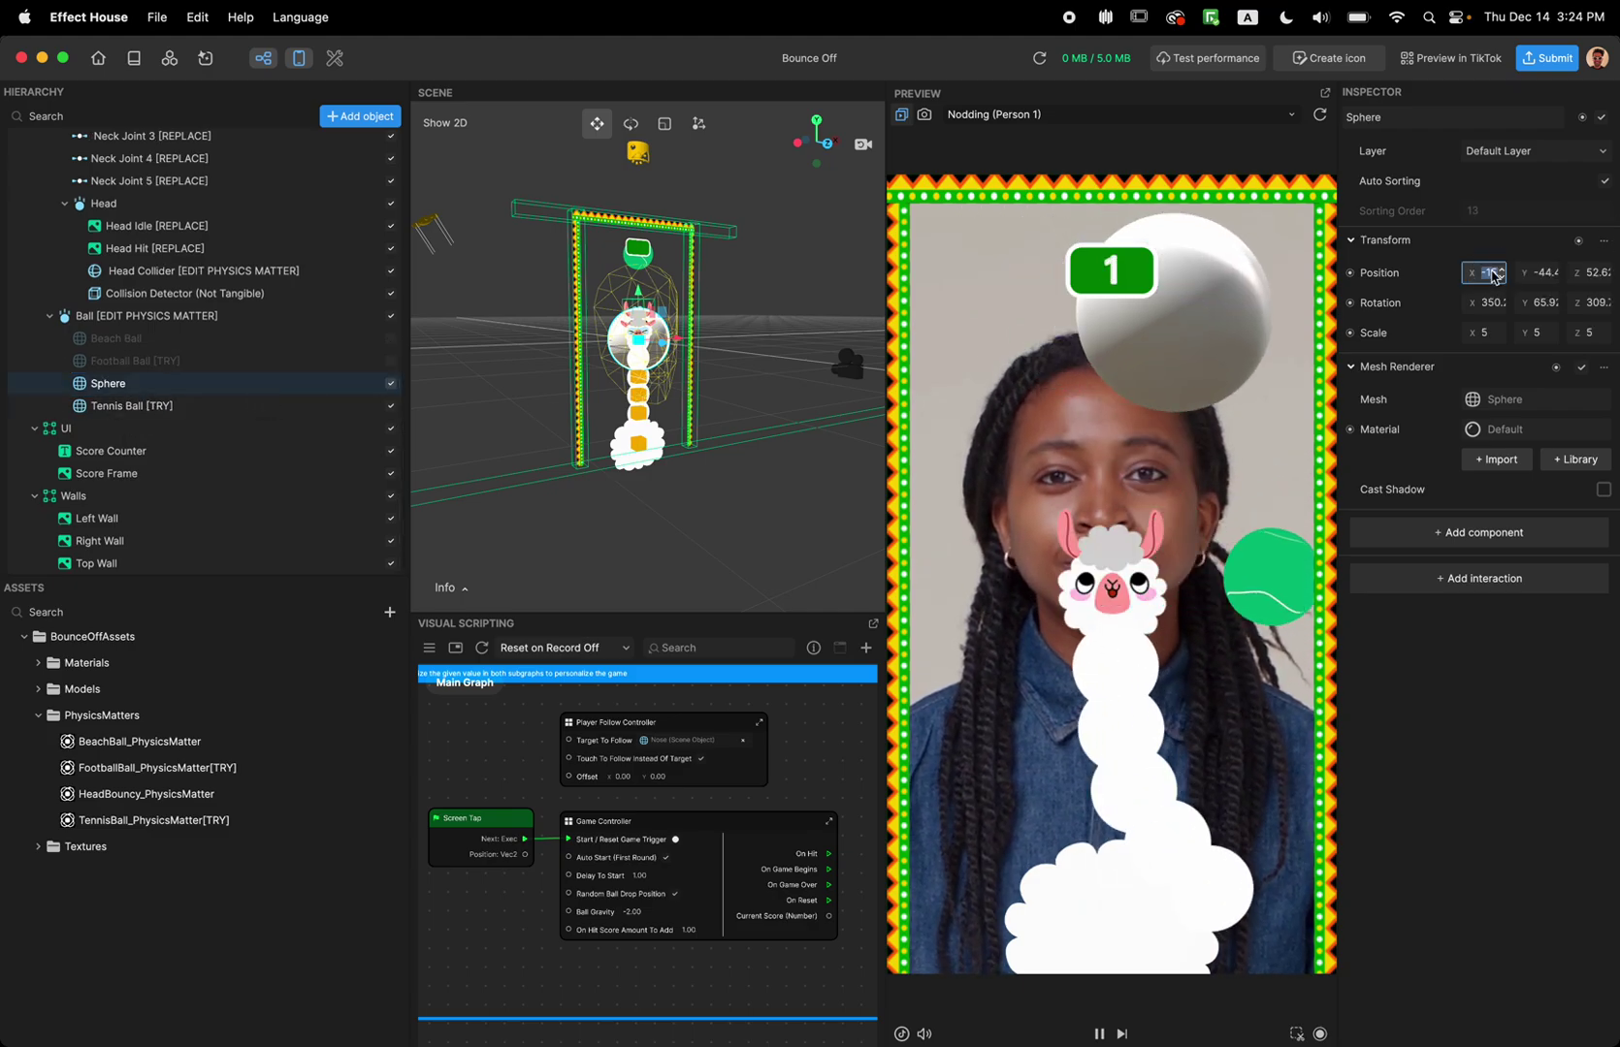
{"action": "key", "text": "Tab"}
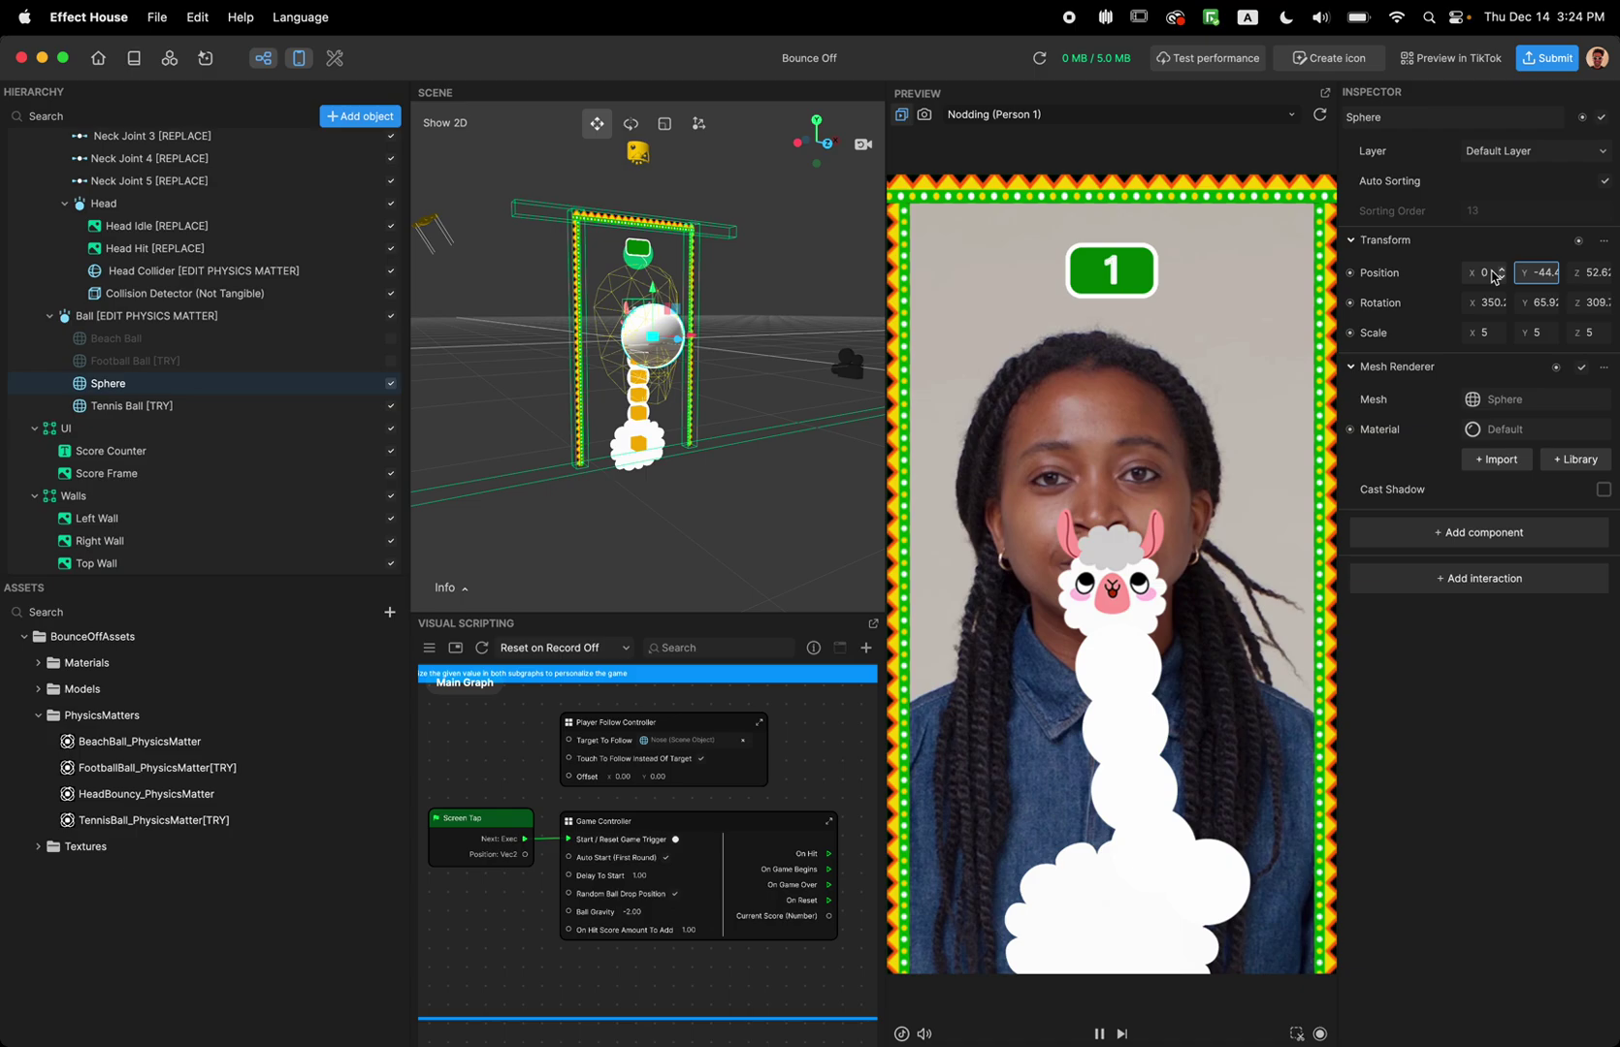
{"action": "type", "text": "0"}
{"action": "key", "text": "Tab"}
{"action": "type", "text": "0"}
{"action": "key", "text": "Tab"}
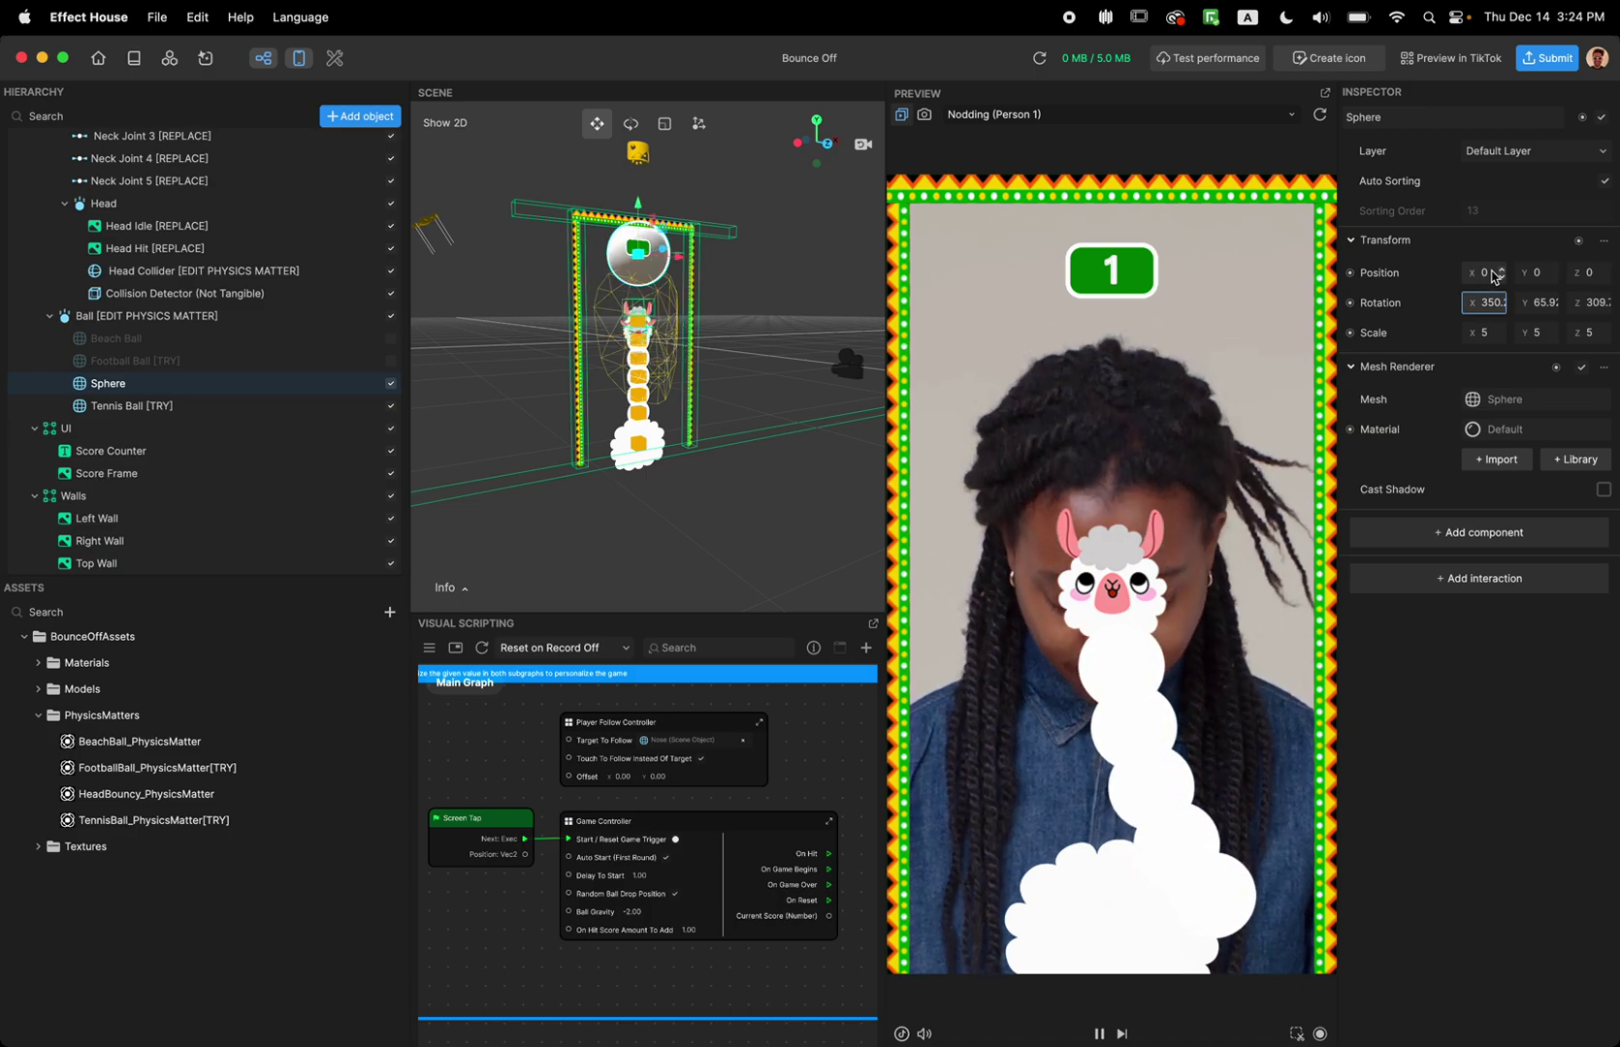
{"action": "type", "text": "0"}
{"action": "key", "text": "Tab"}
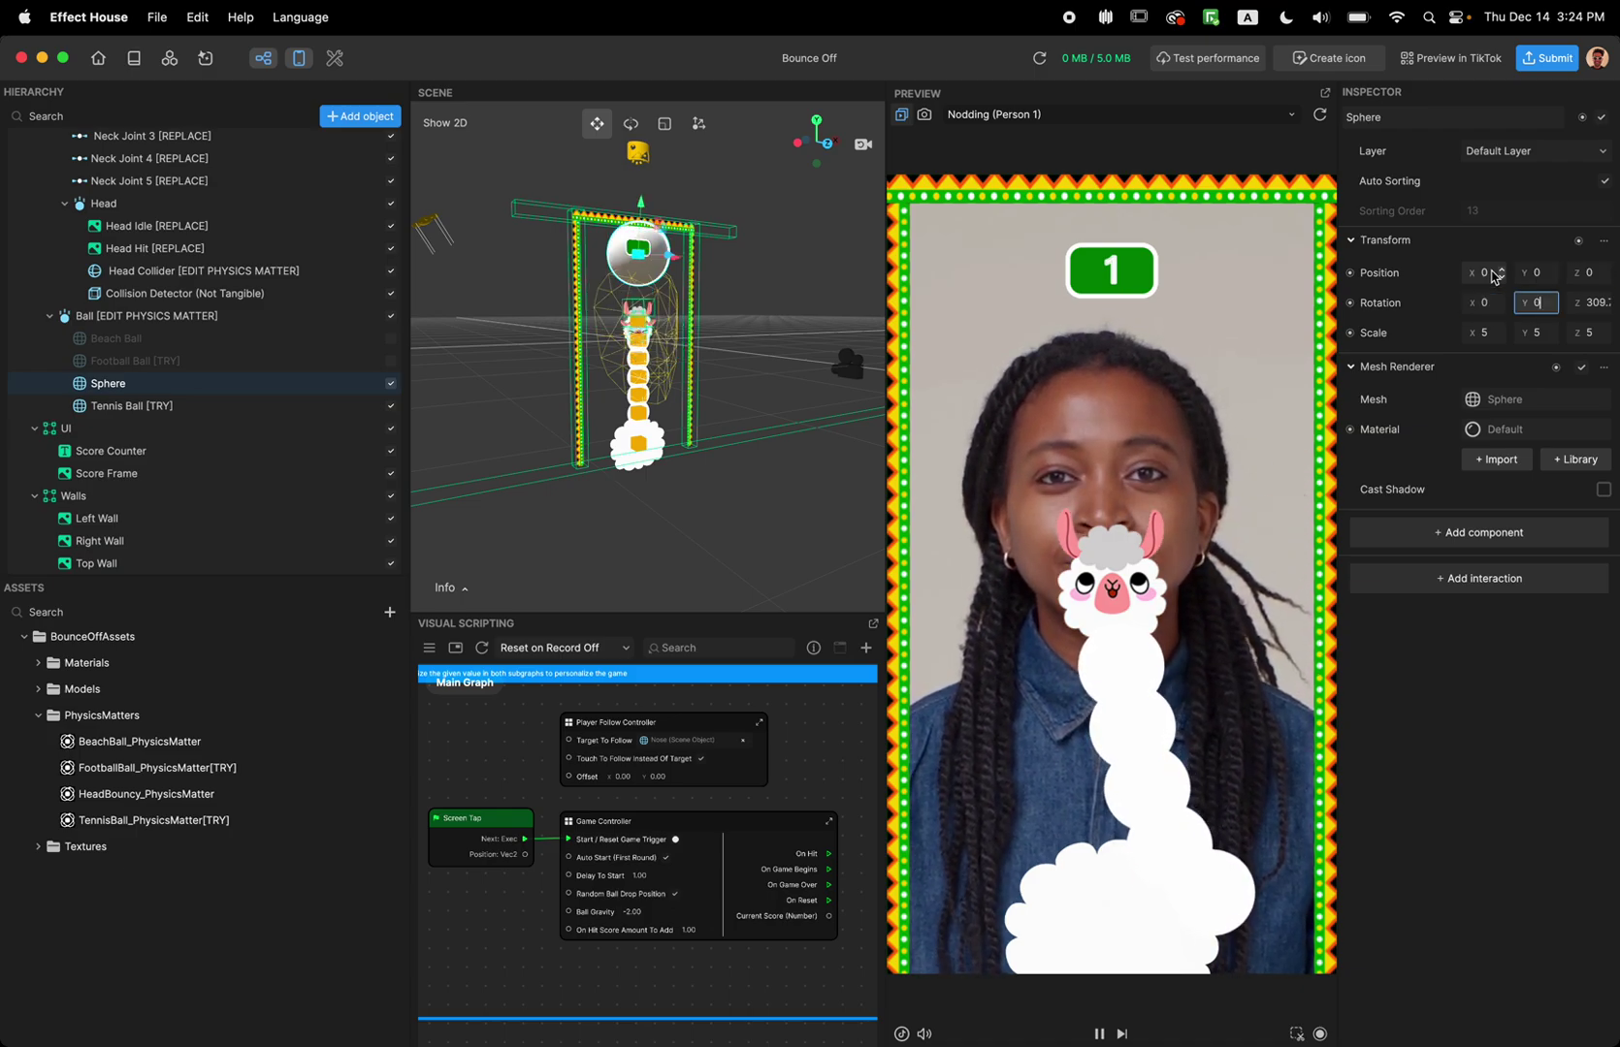
{"action": "key", "text": "Tab"}
{"action": "key", "text": "Tab"}
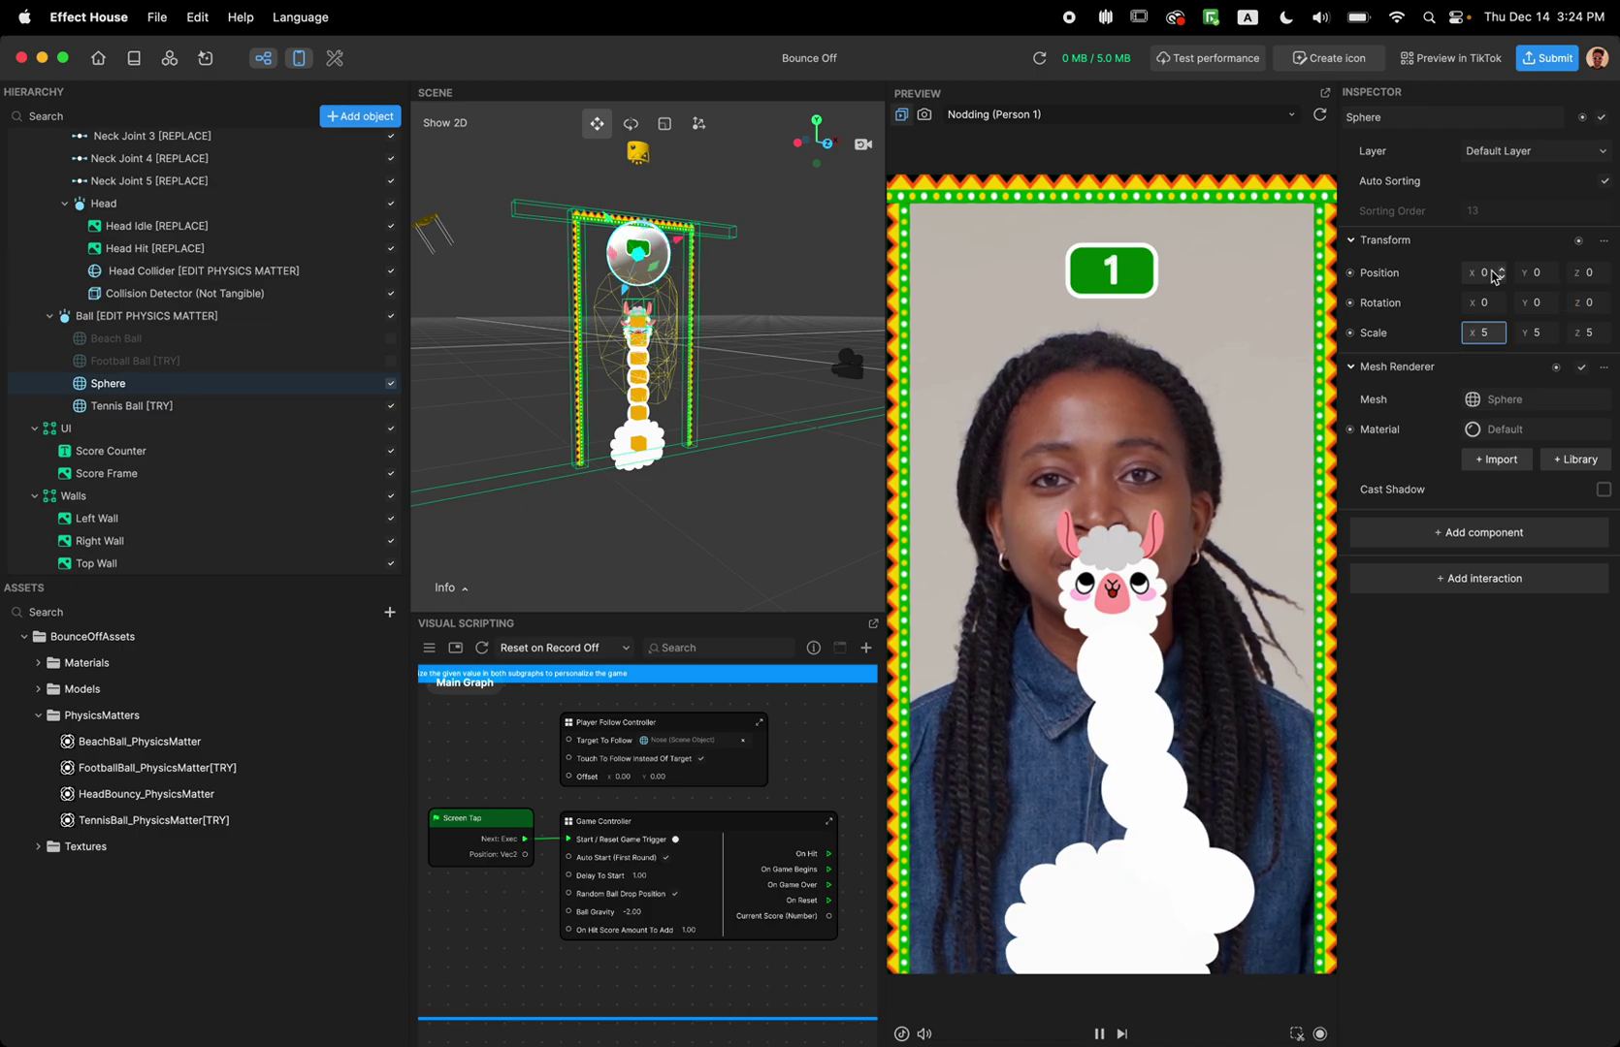
{"action": "left_click", "coordinate": [148, 320]}
Step: Frame the Ball in the scene and scale the Sphere down to about 2.33
{"action": "key", "text": "f"}
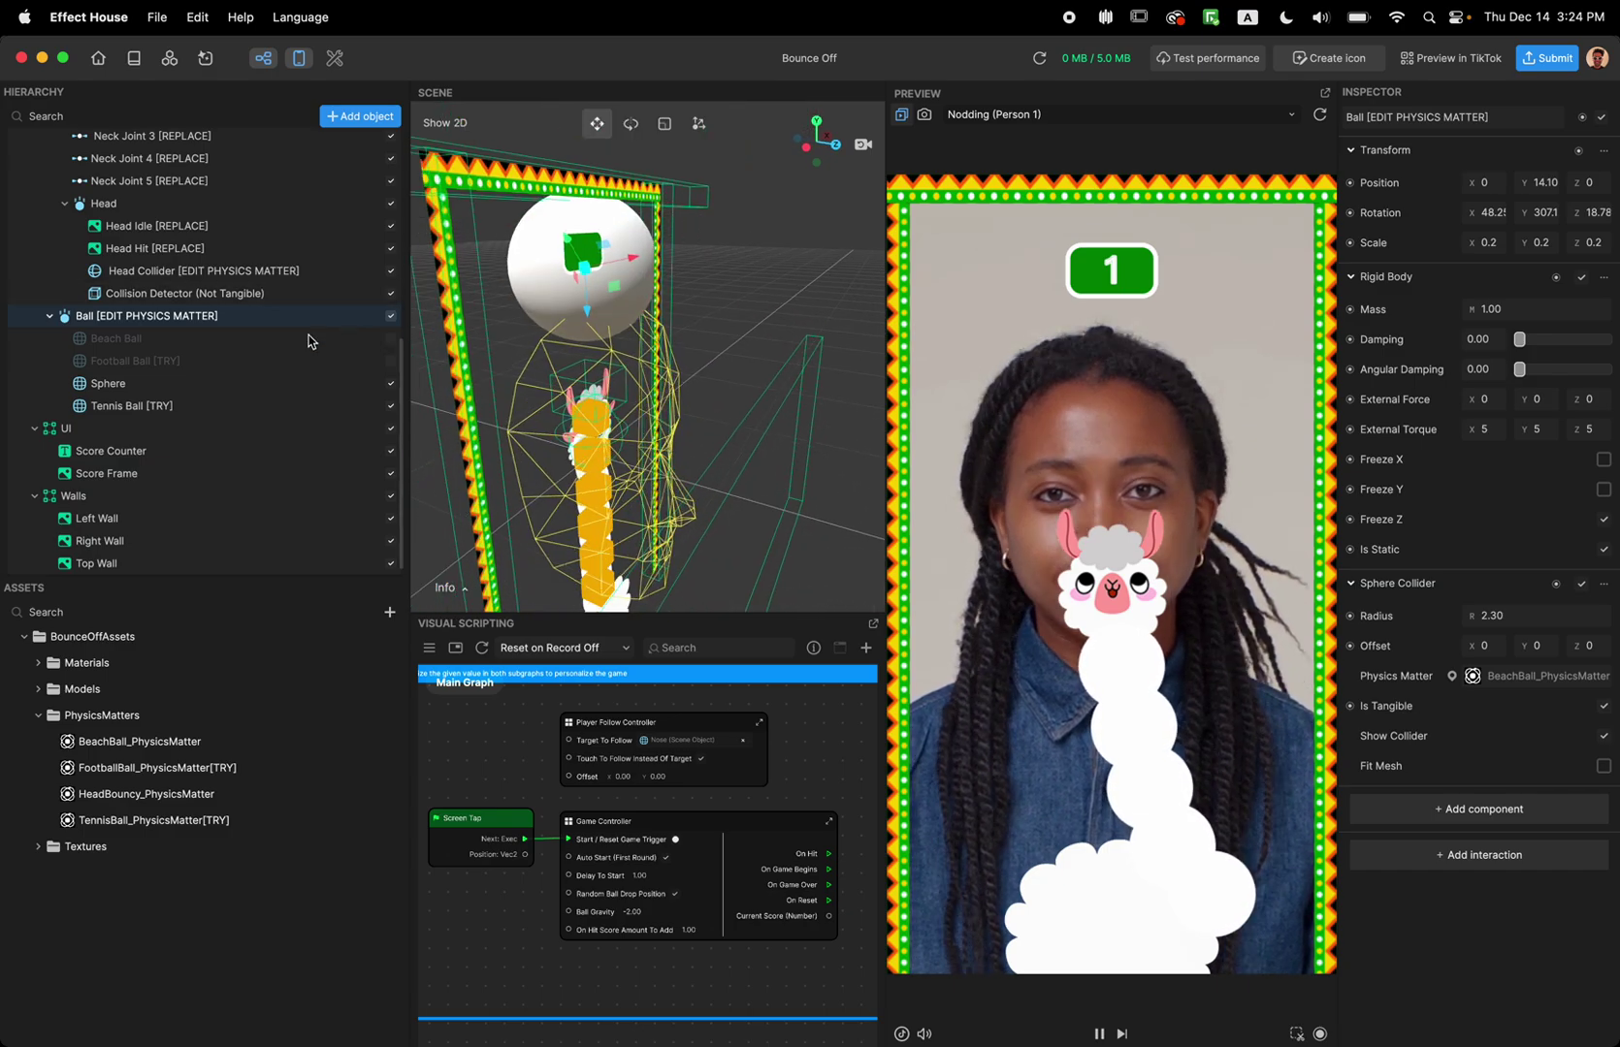
{"action": "left_click", "coordinate": [305, 405]}
{"action": "key", "text": "e"}
{"action": "key", "text": "r"}
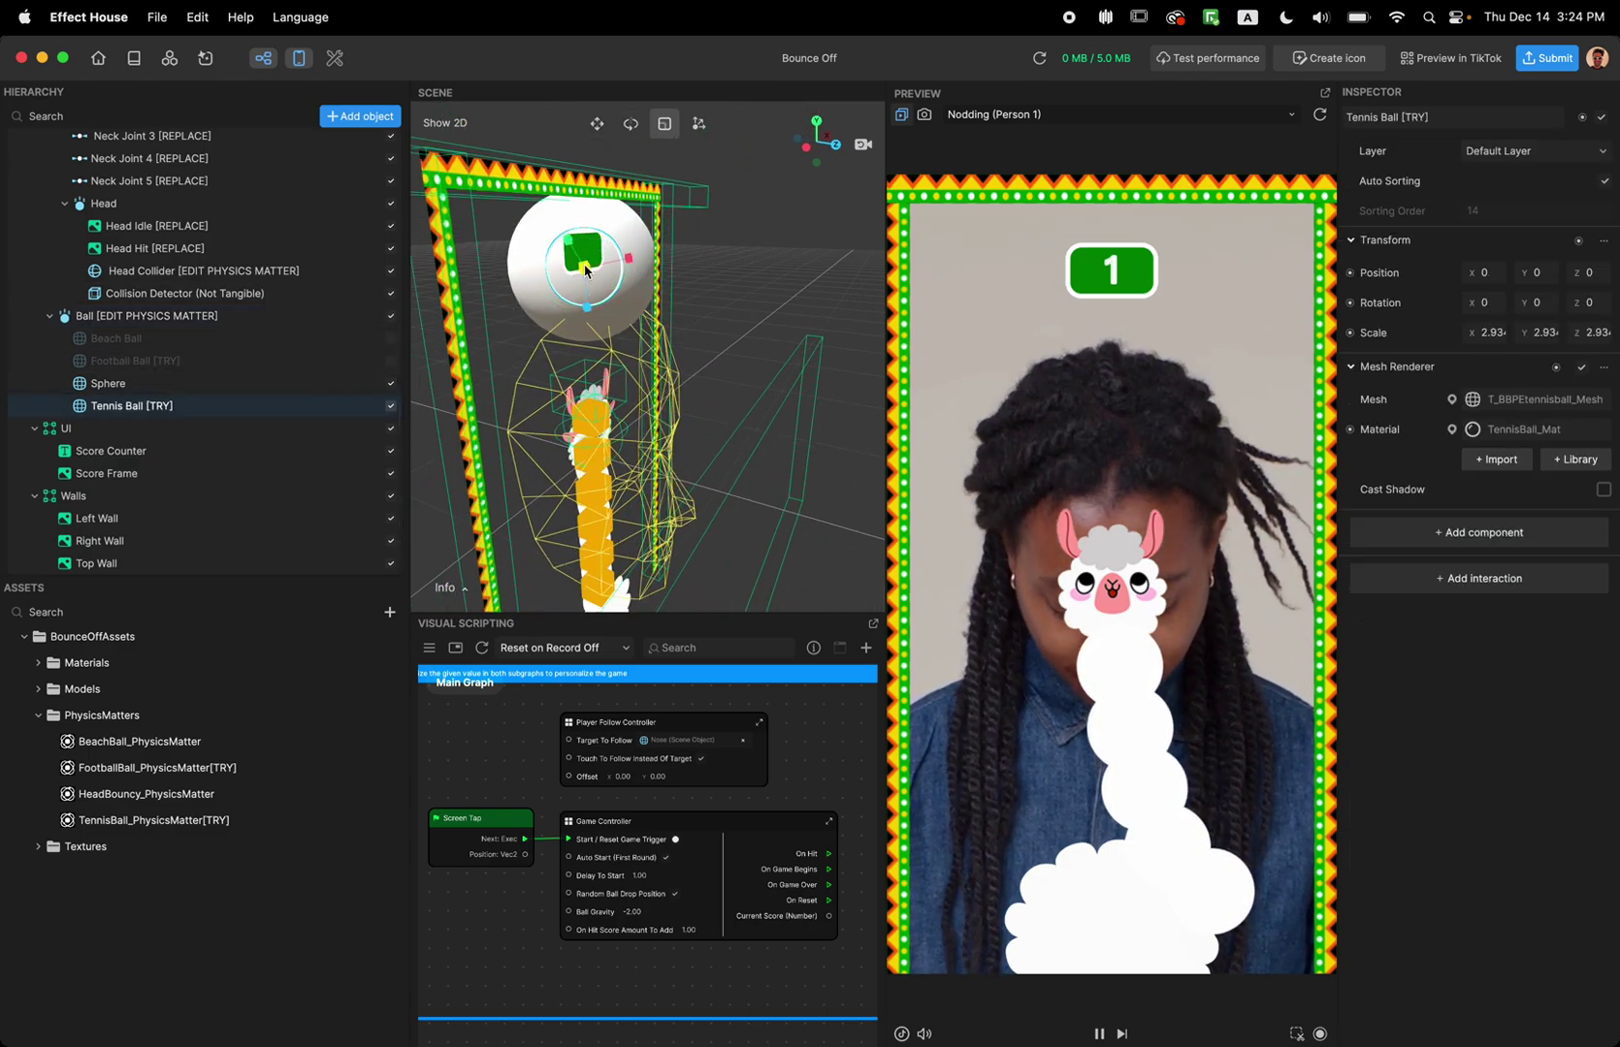
{"action": "left_click", "coordinate": [121, 385]}
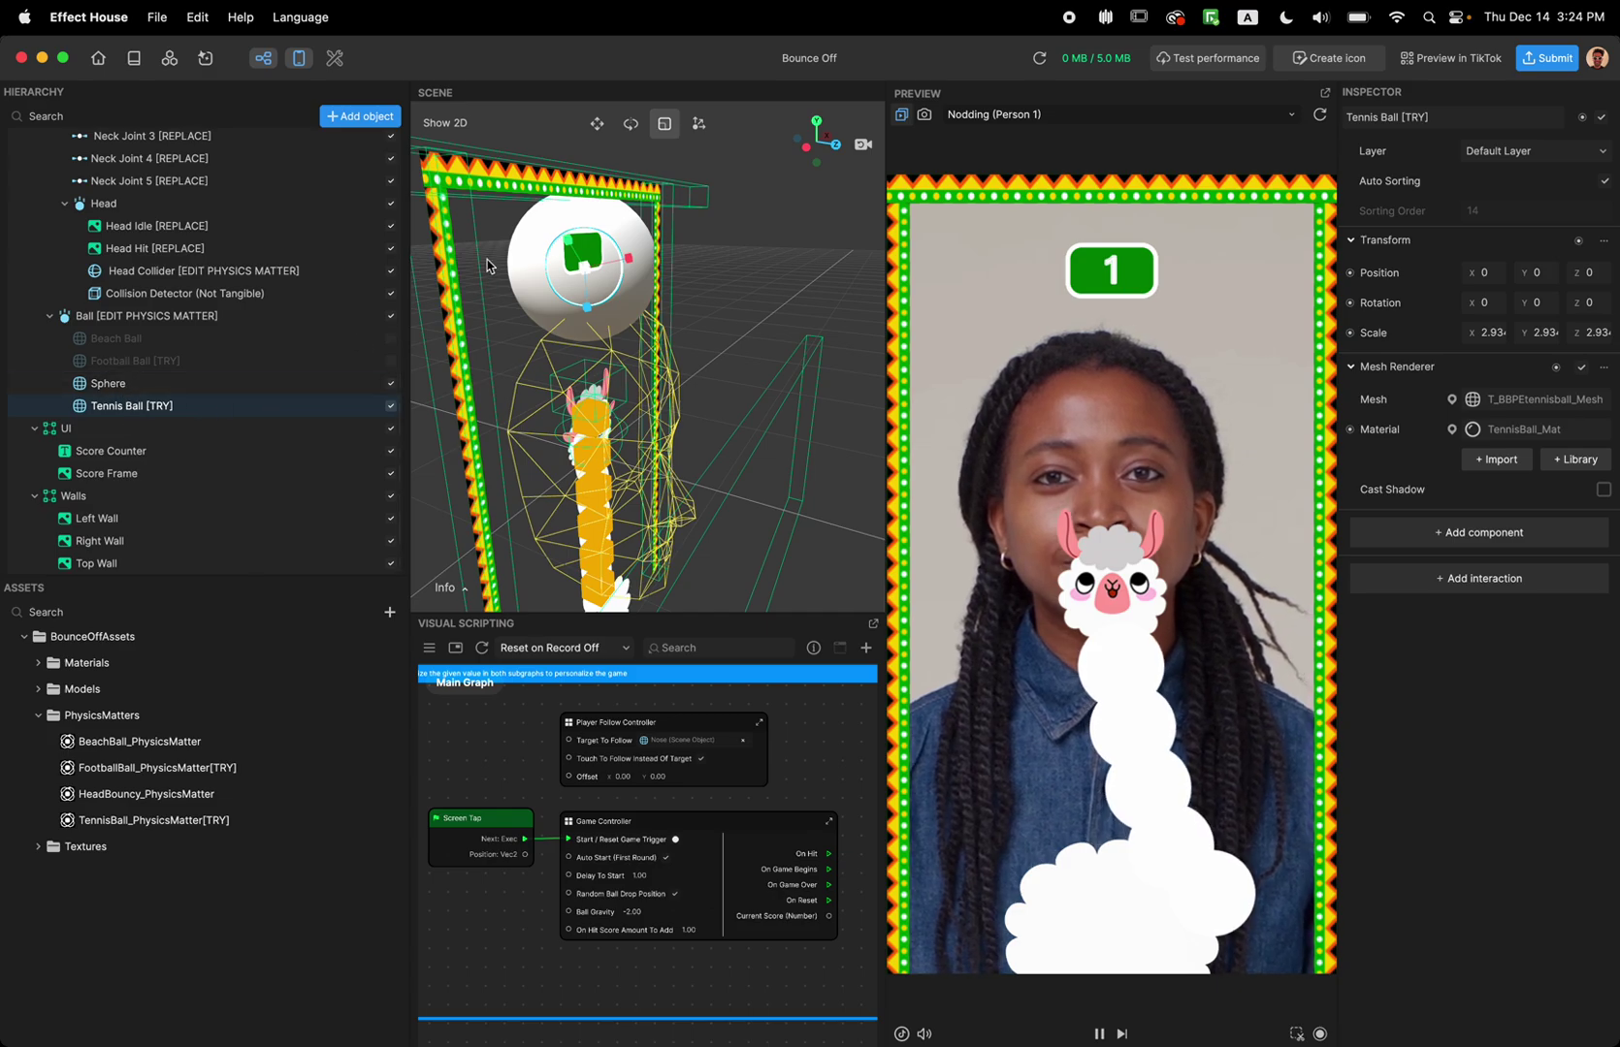
{"action": "left_click_drag", "start_coordinate": [583, 273], "coordinate": [576, 288]}
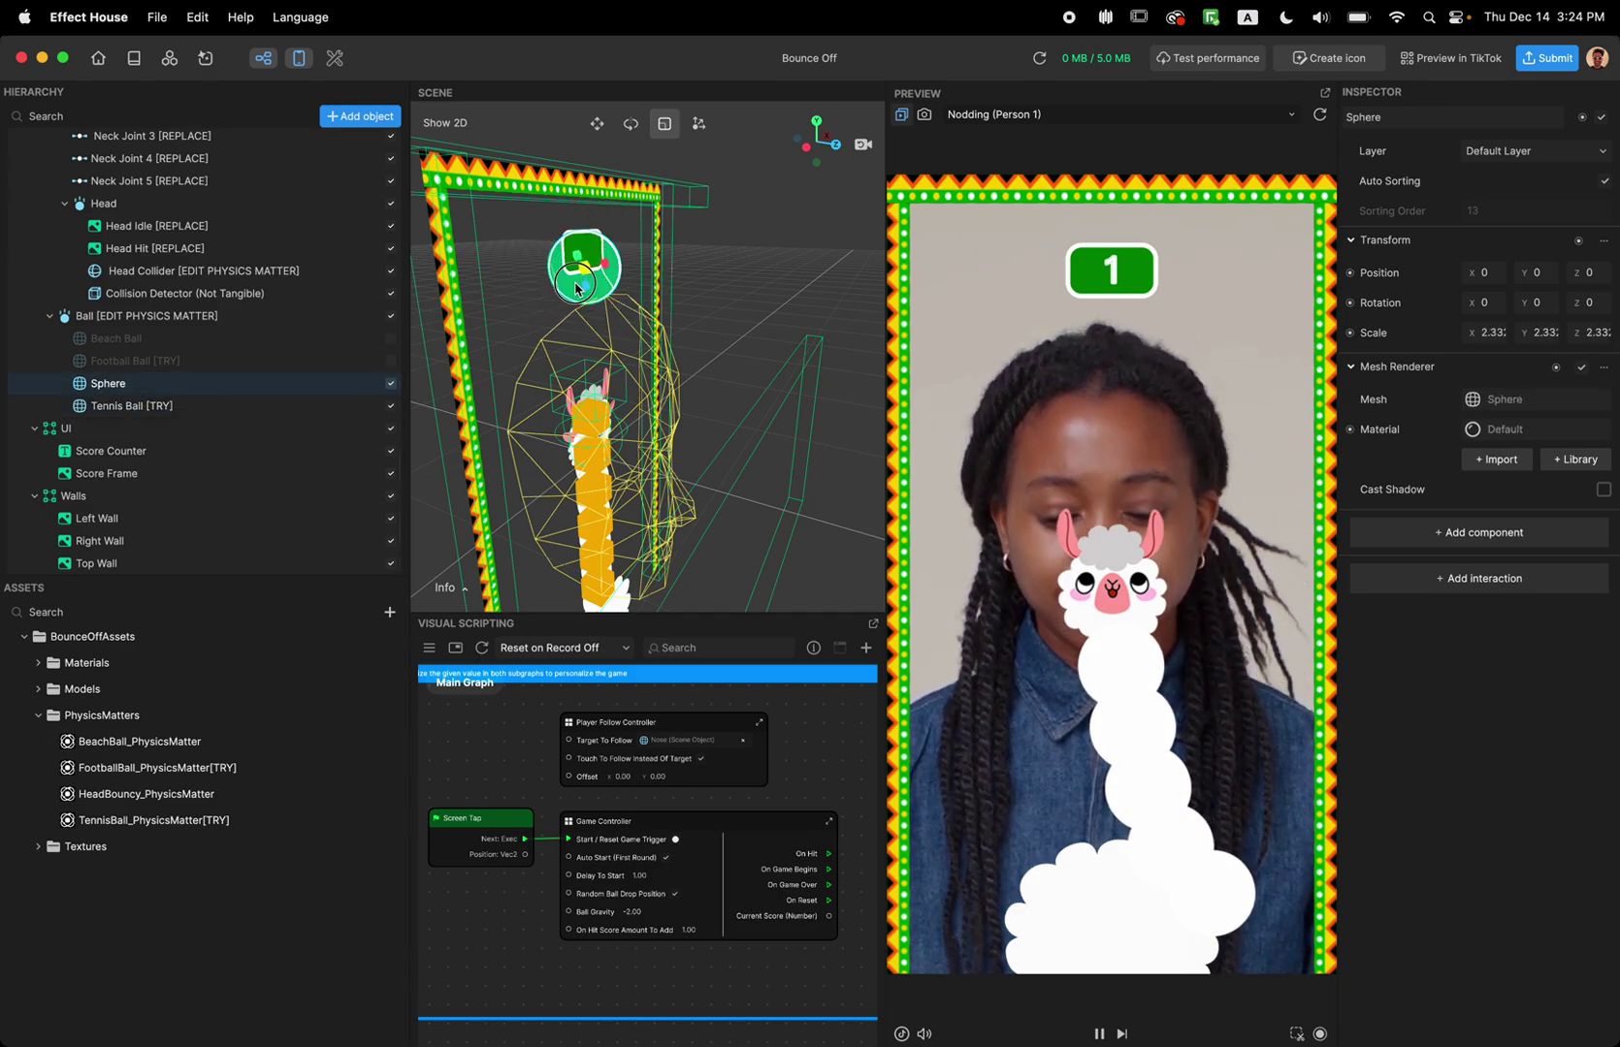
Step: Turn off the Tennis Ball and set the Ball's Sphere Collider Radius to 3.00
{"action": "left_click", "coordinate": [390, 406]}
{"action": "left_click", "coordinate": [184, 316]}
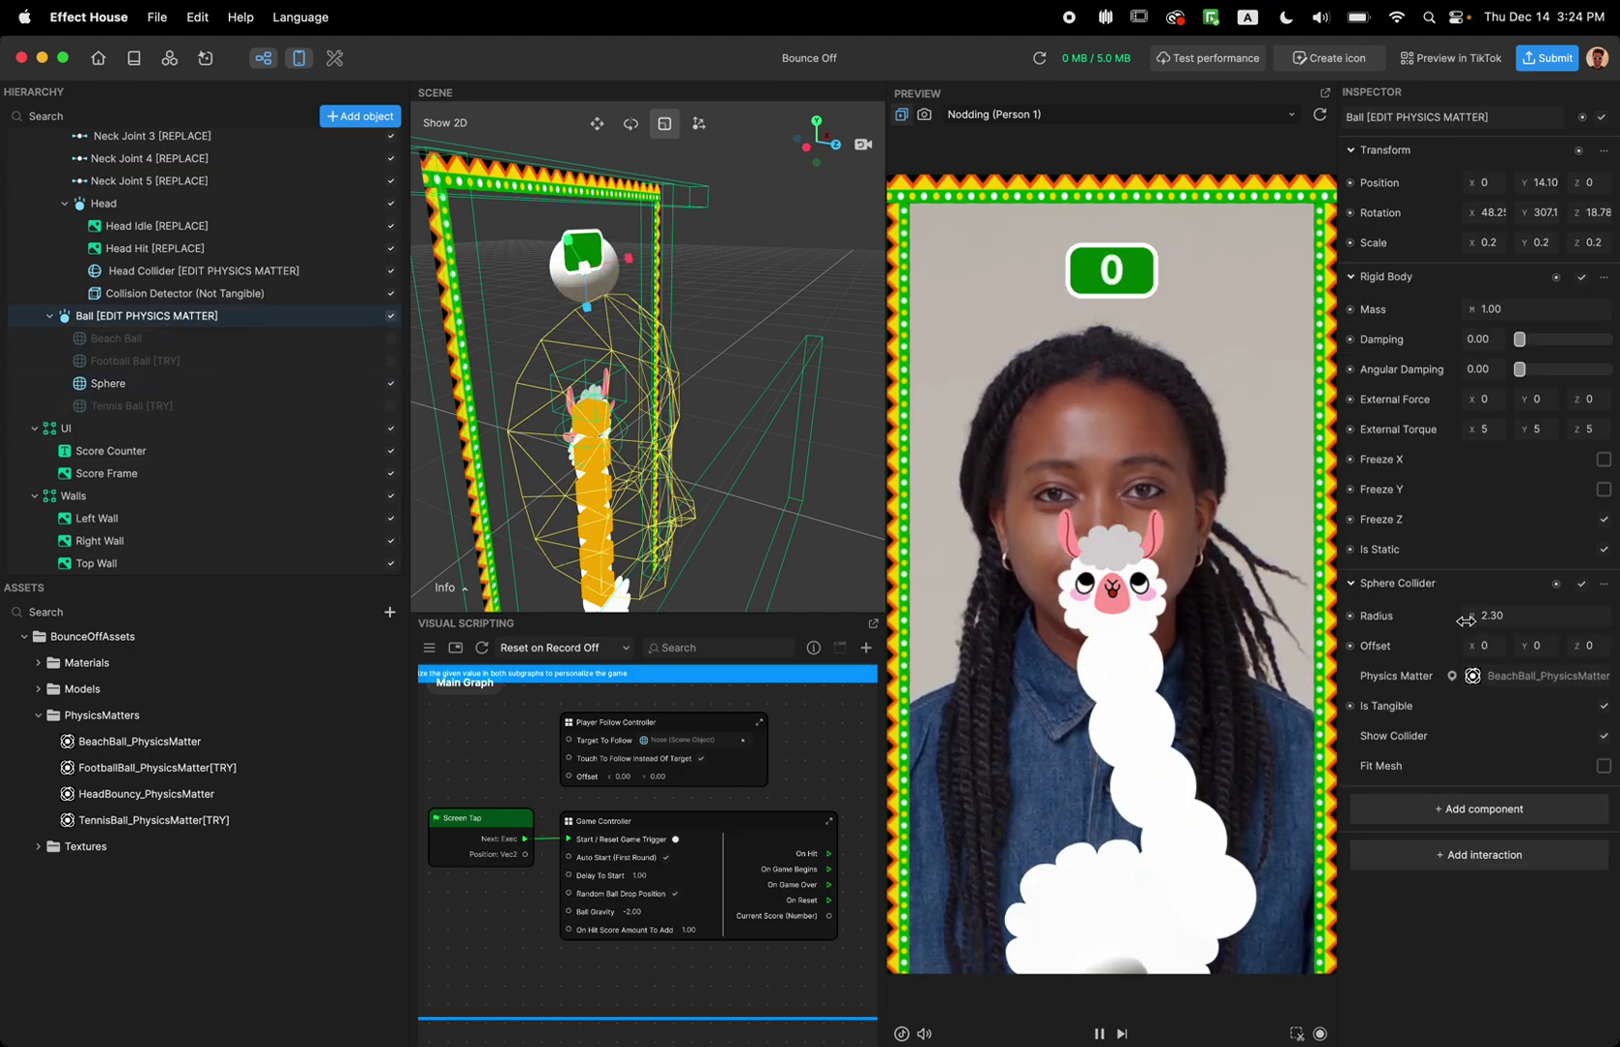
{"action": "left_click", "coordinate": [1478, 617]}
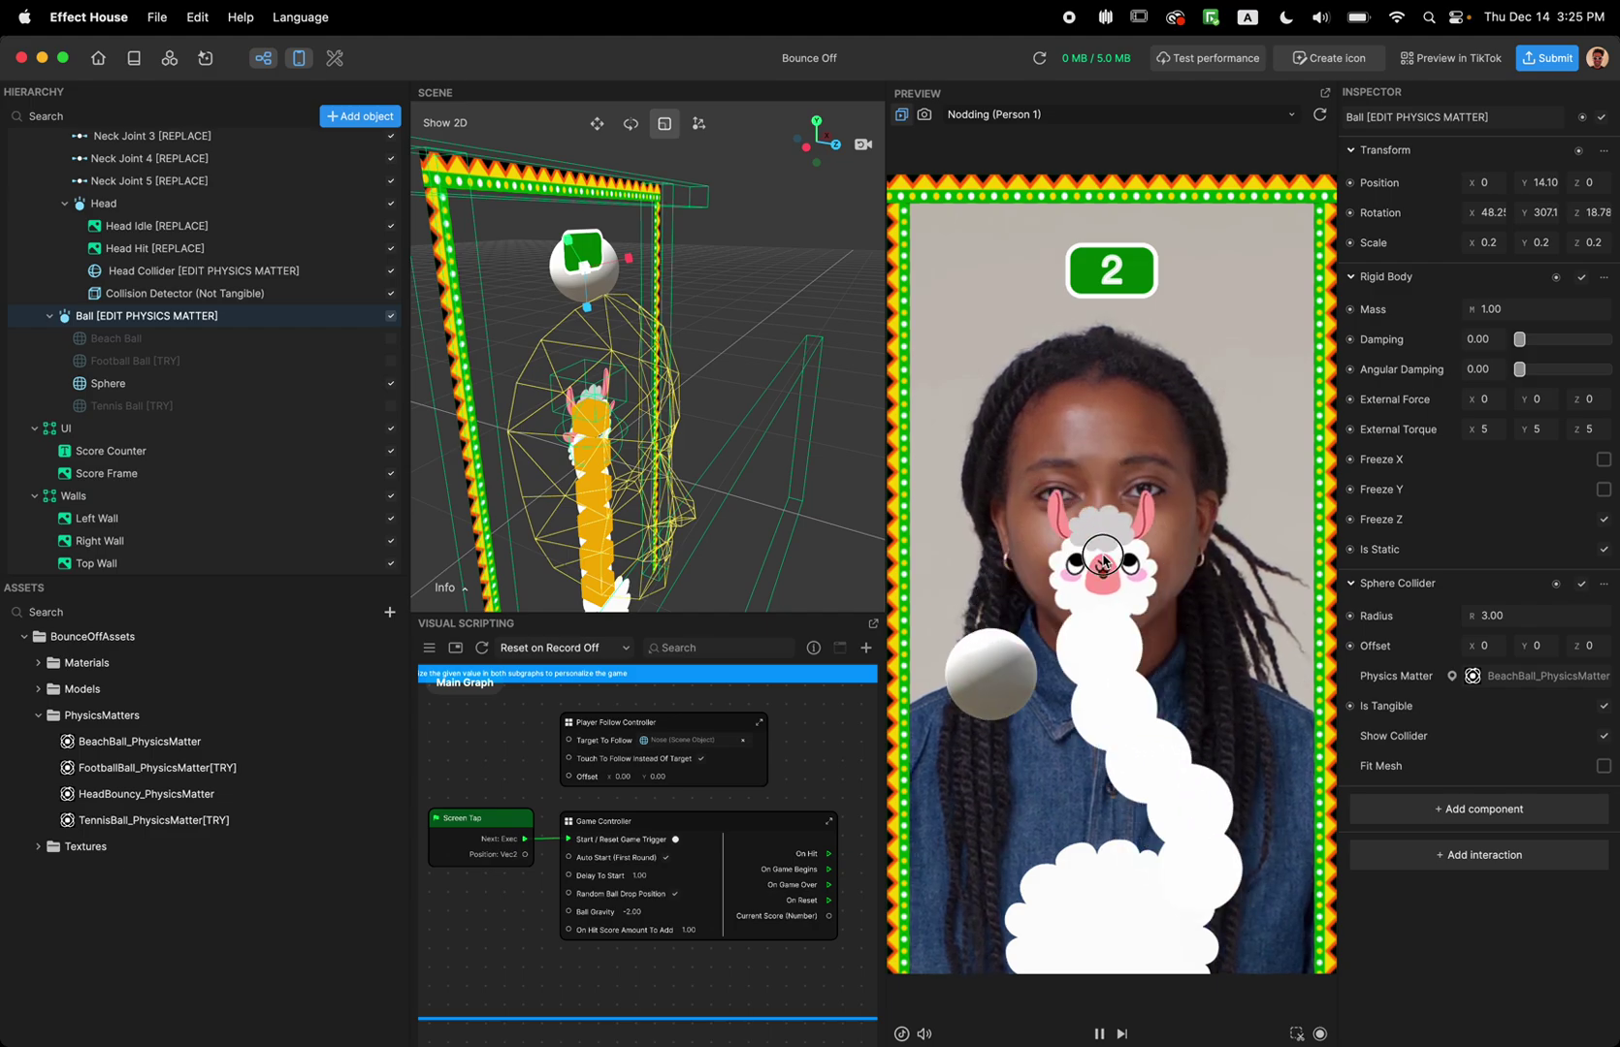
Step: Orbit to view the ball, re-enable the Beach Ball, and turn off the Sphere
{"action": "scroll", "coordinate": [633, 255], "scroll_direction": "up", "scroll_amount": 5}
{"action": "scroll", "coordinate": [633, 255], "scroll_direction": "down", "scroll_amount": 5}
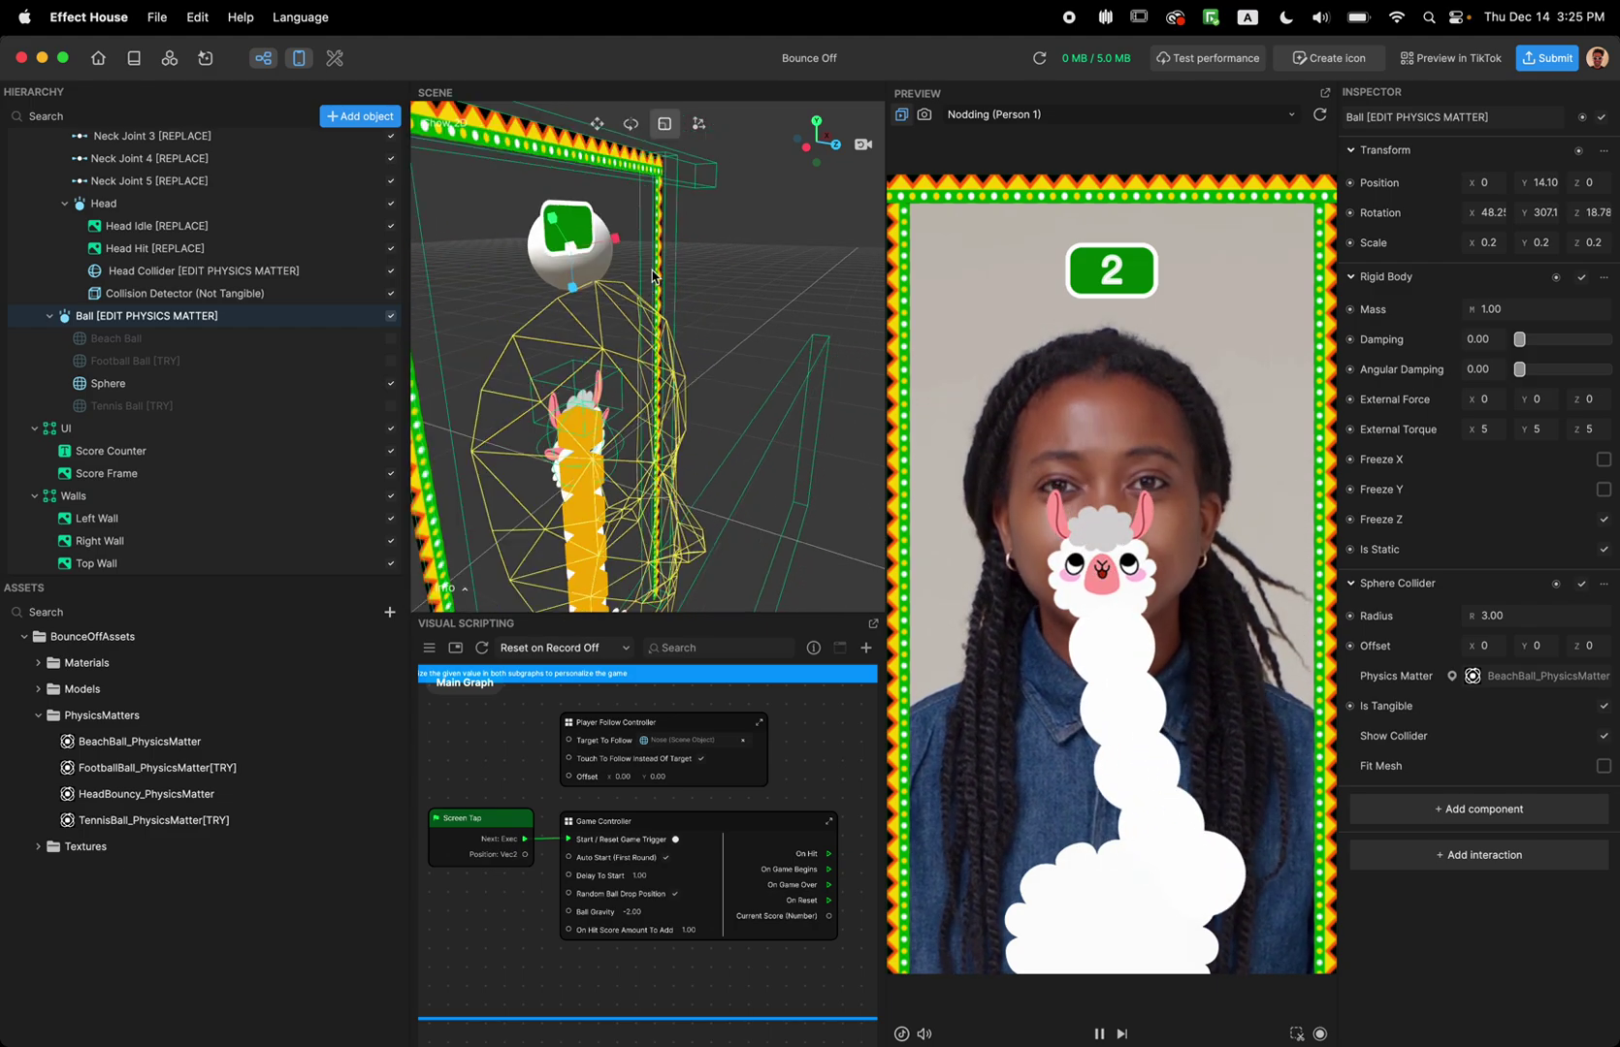
{"action": "middle_click_drag", "start_coordinate": [634, 255], "coordinate": [716, 470]}
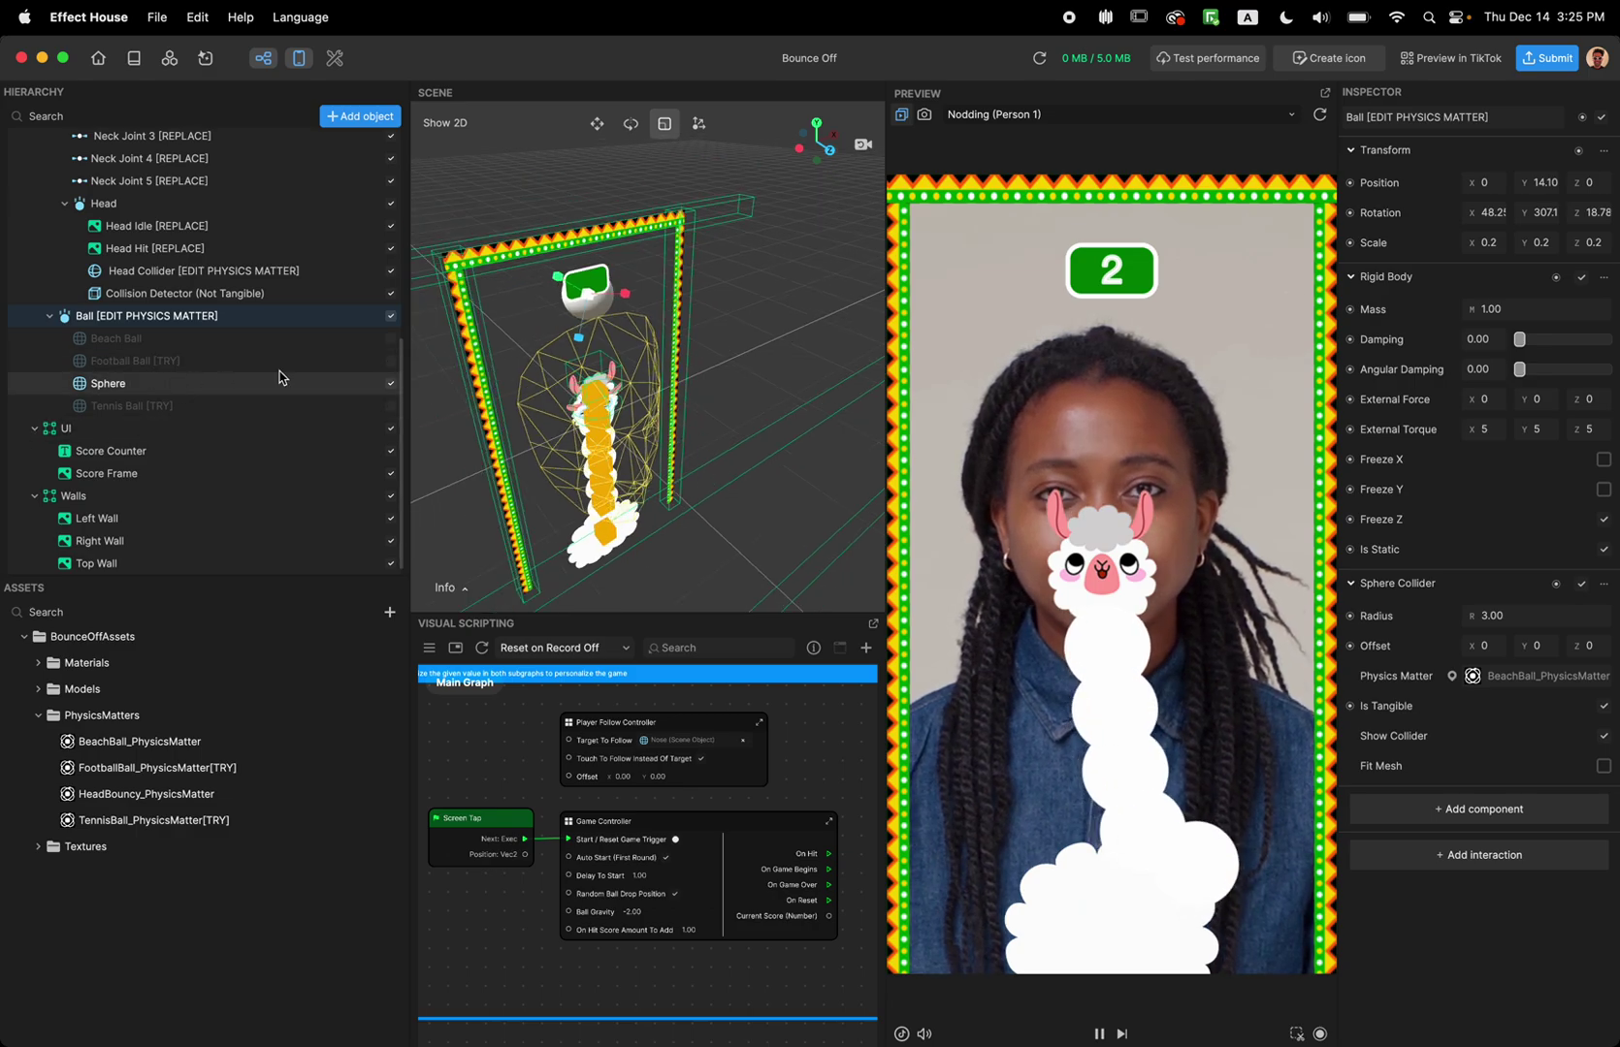
{"action": "left_click", "coordinate": [390, 339]}
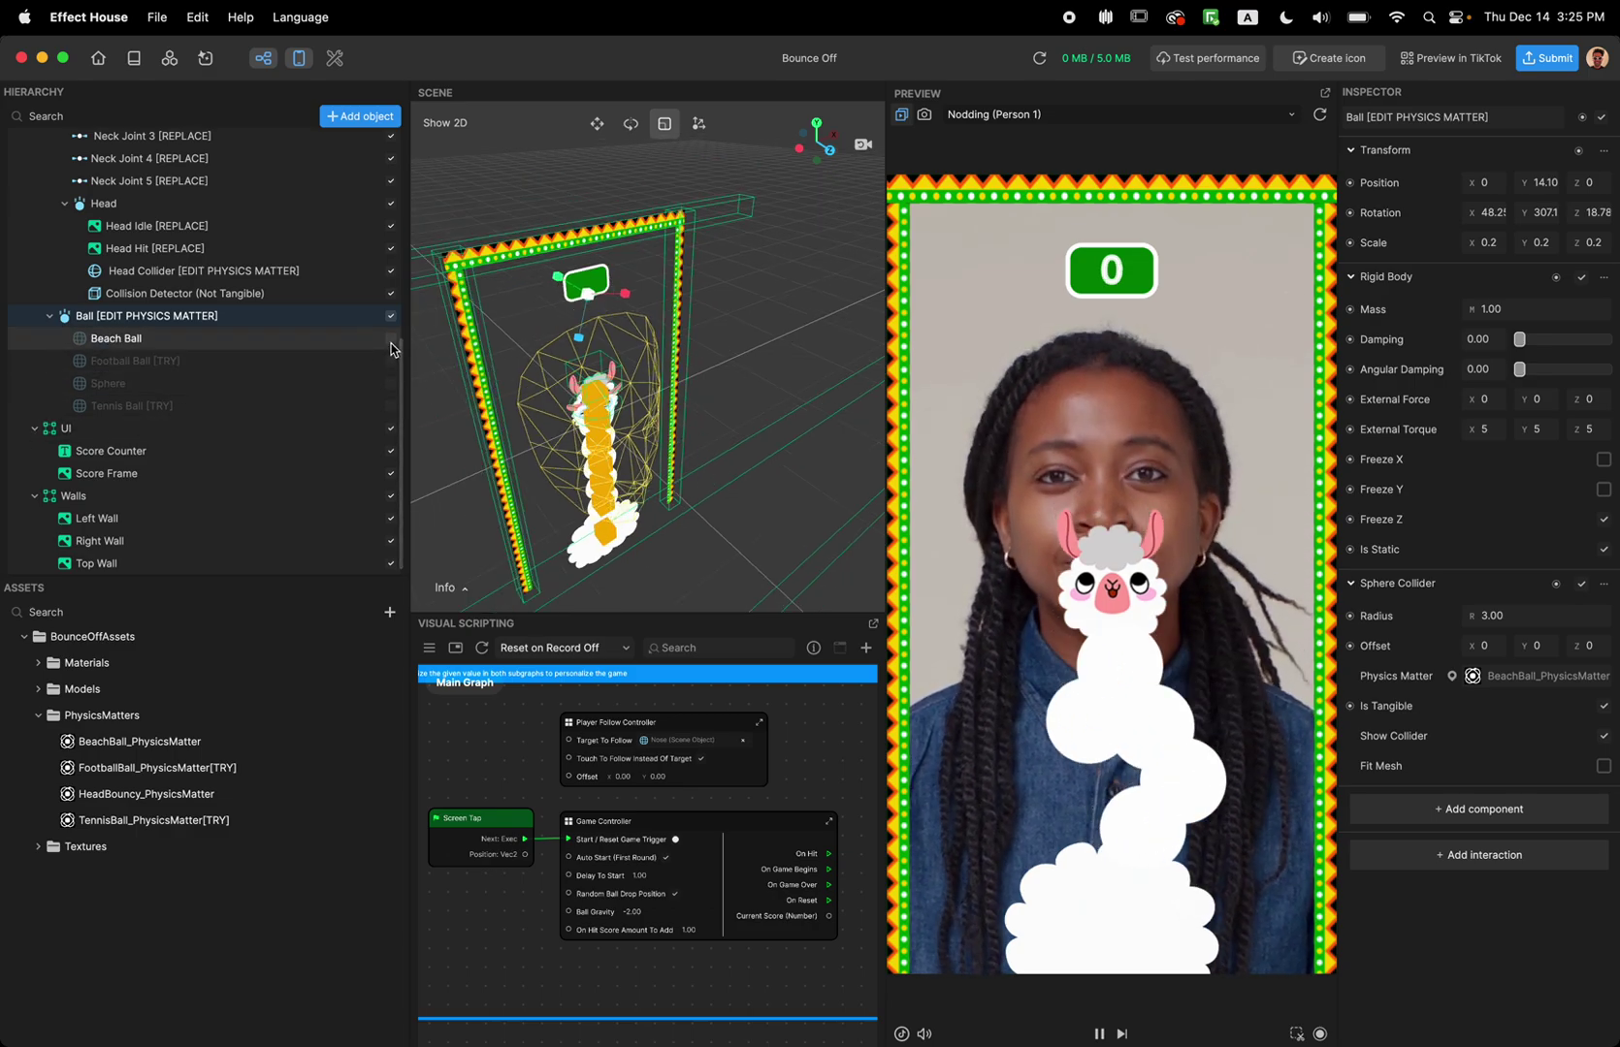
{"action": "left_click", "coordinate": [389, 383]}
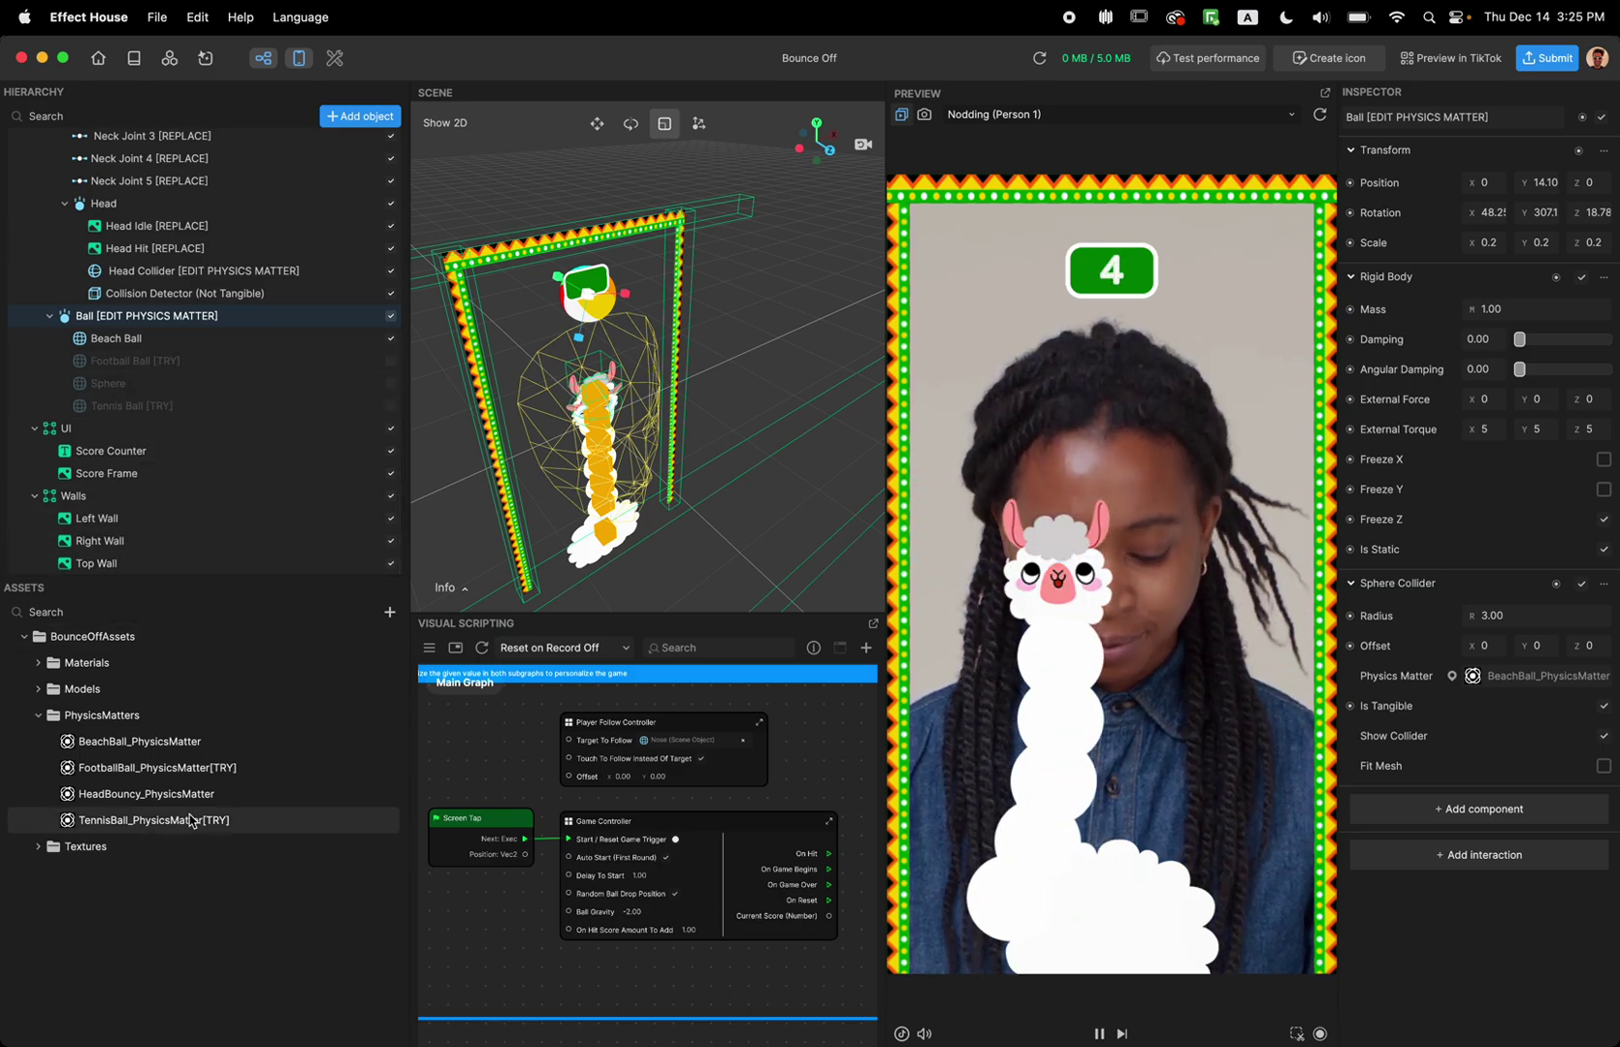
Step: Drop BeachBall_PhysicsMatter Bounciness to 0 and restart the preview to test zero bounce
{"action": "left_click", "coordinate": [1319, 114]}
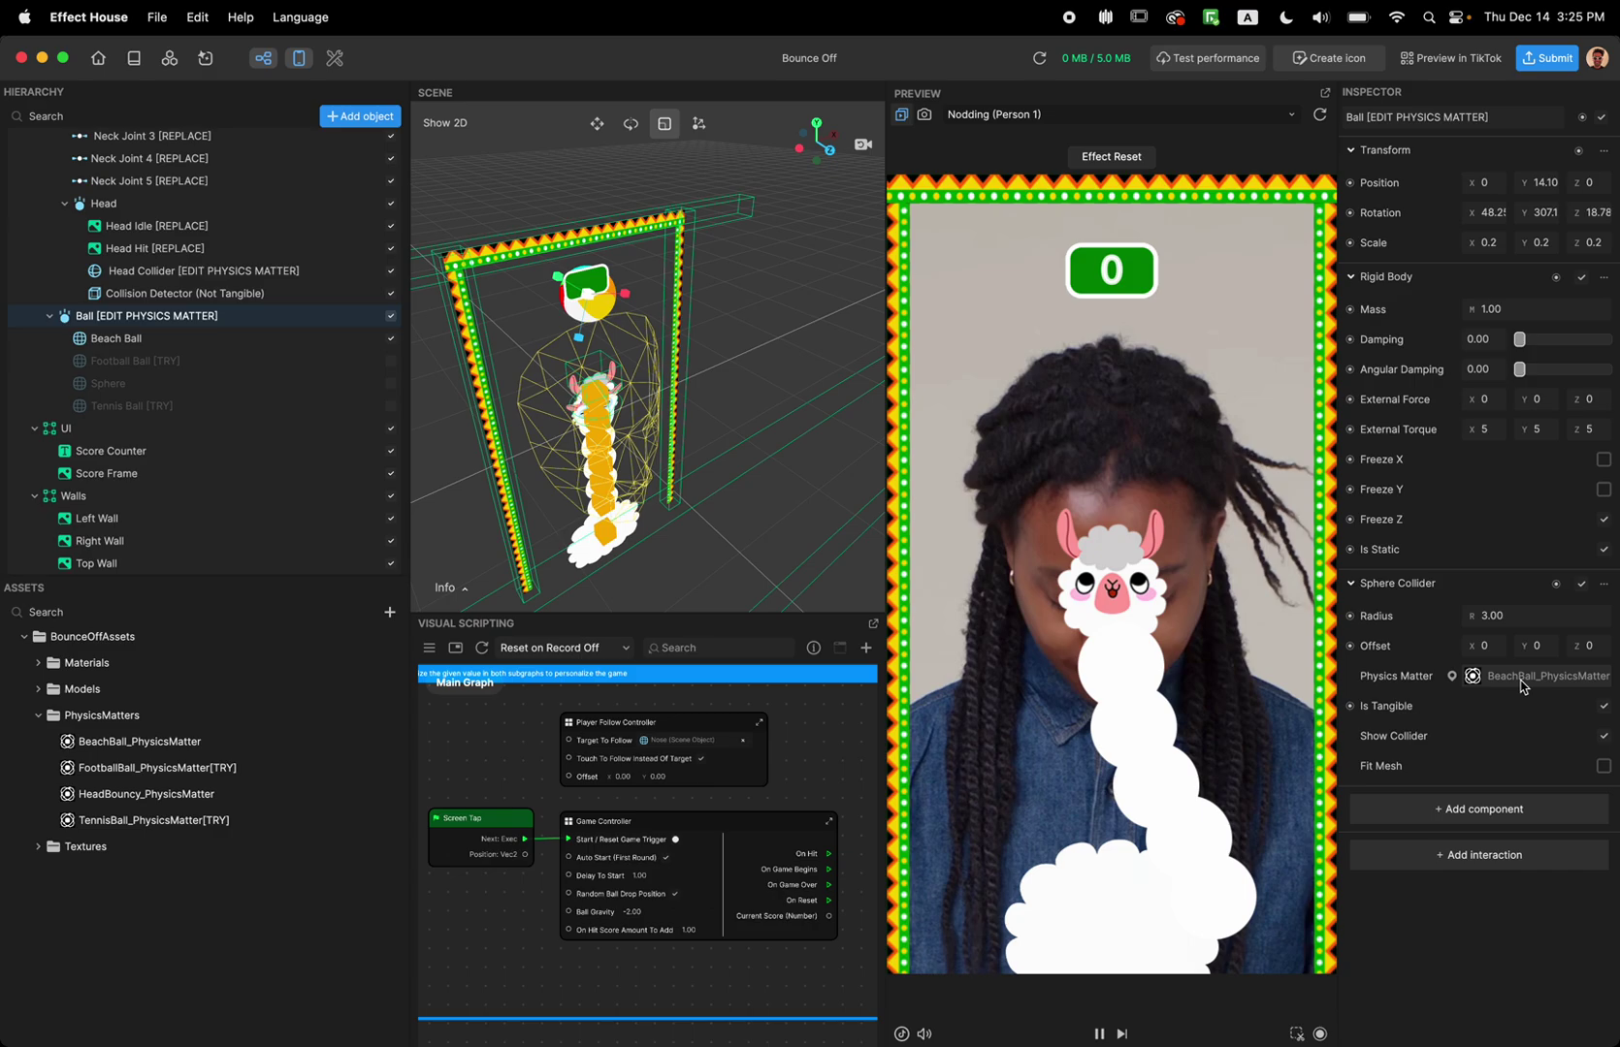
{"action": "left_click", "coordinate": [213, 747]}
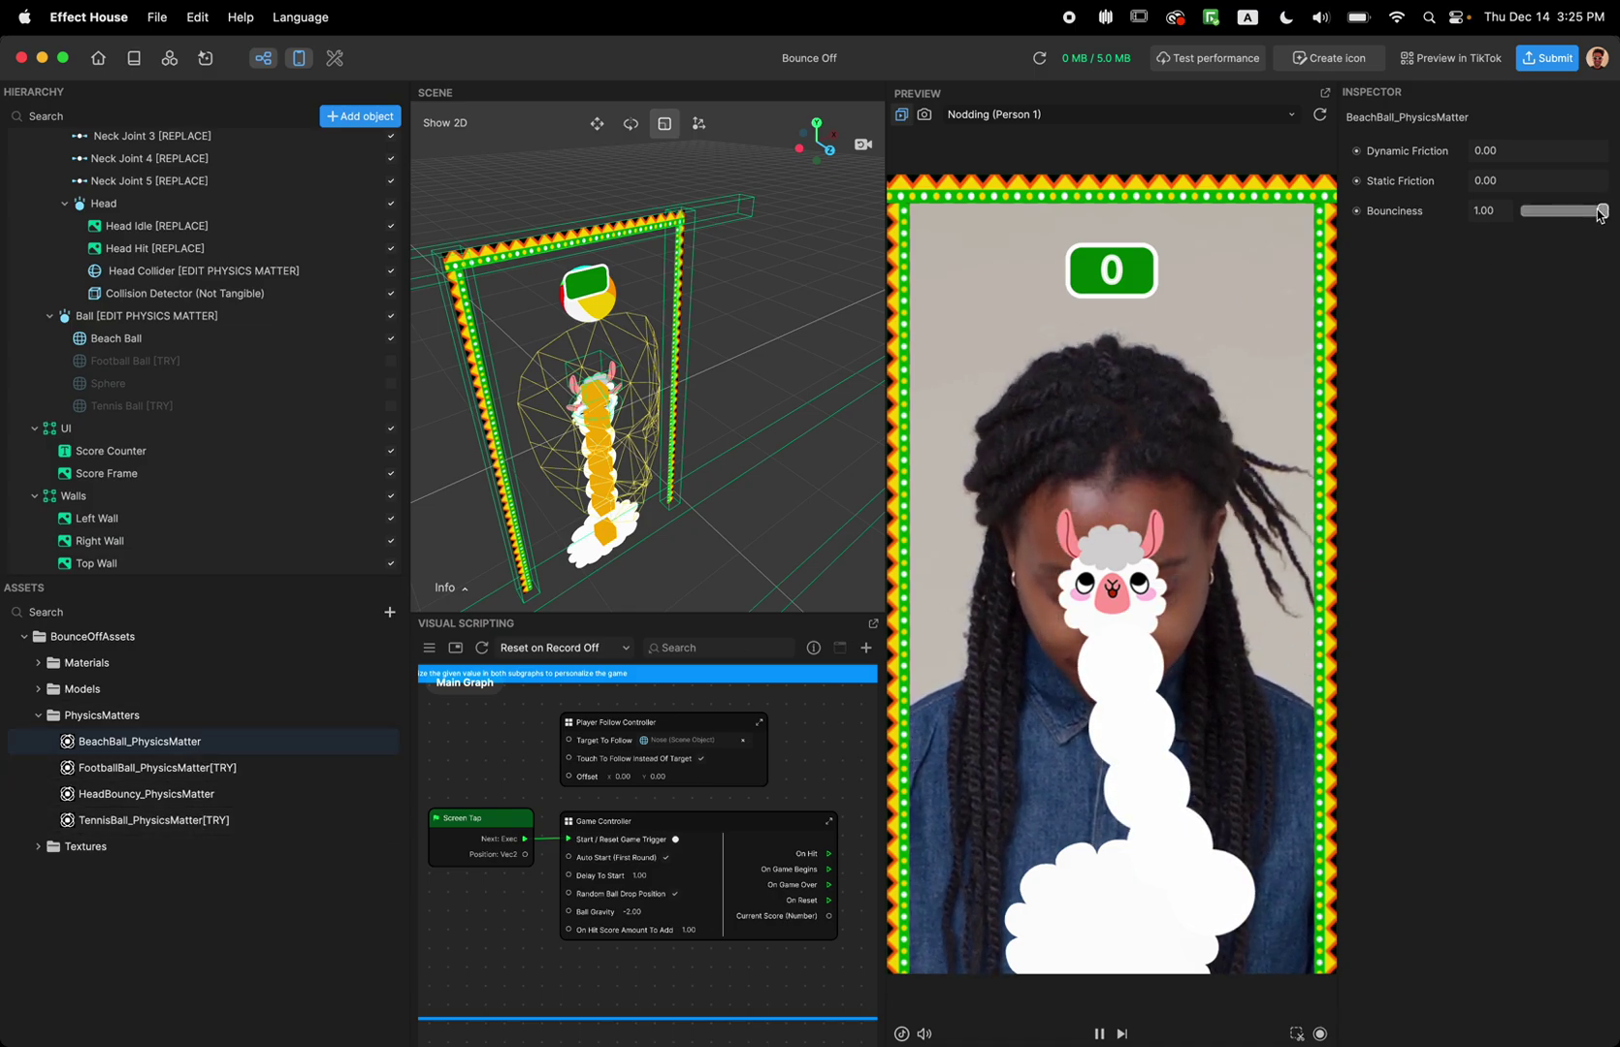
{"action": "left_click_drag", "start_coordinate": [1599, 212], "coordinate": [1414, 231]}
{"action": "left_click", "coordinate": [1318, 118]}
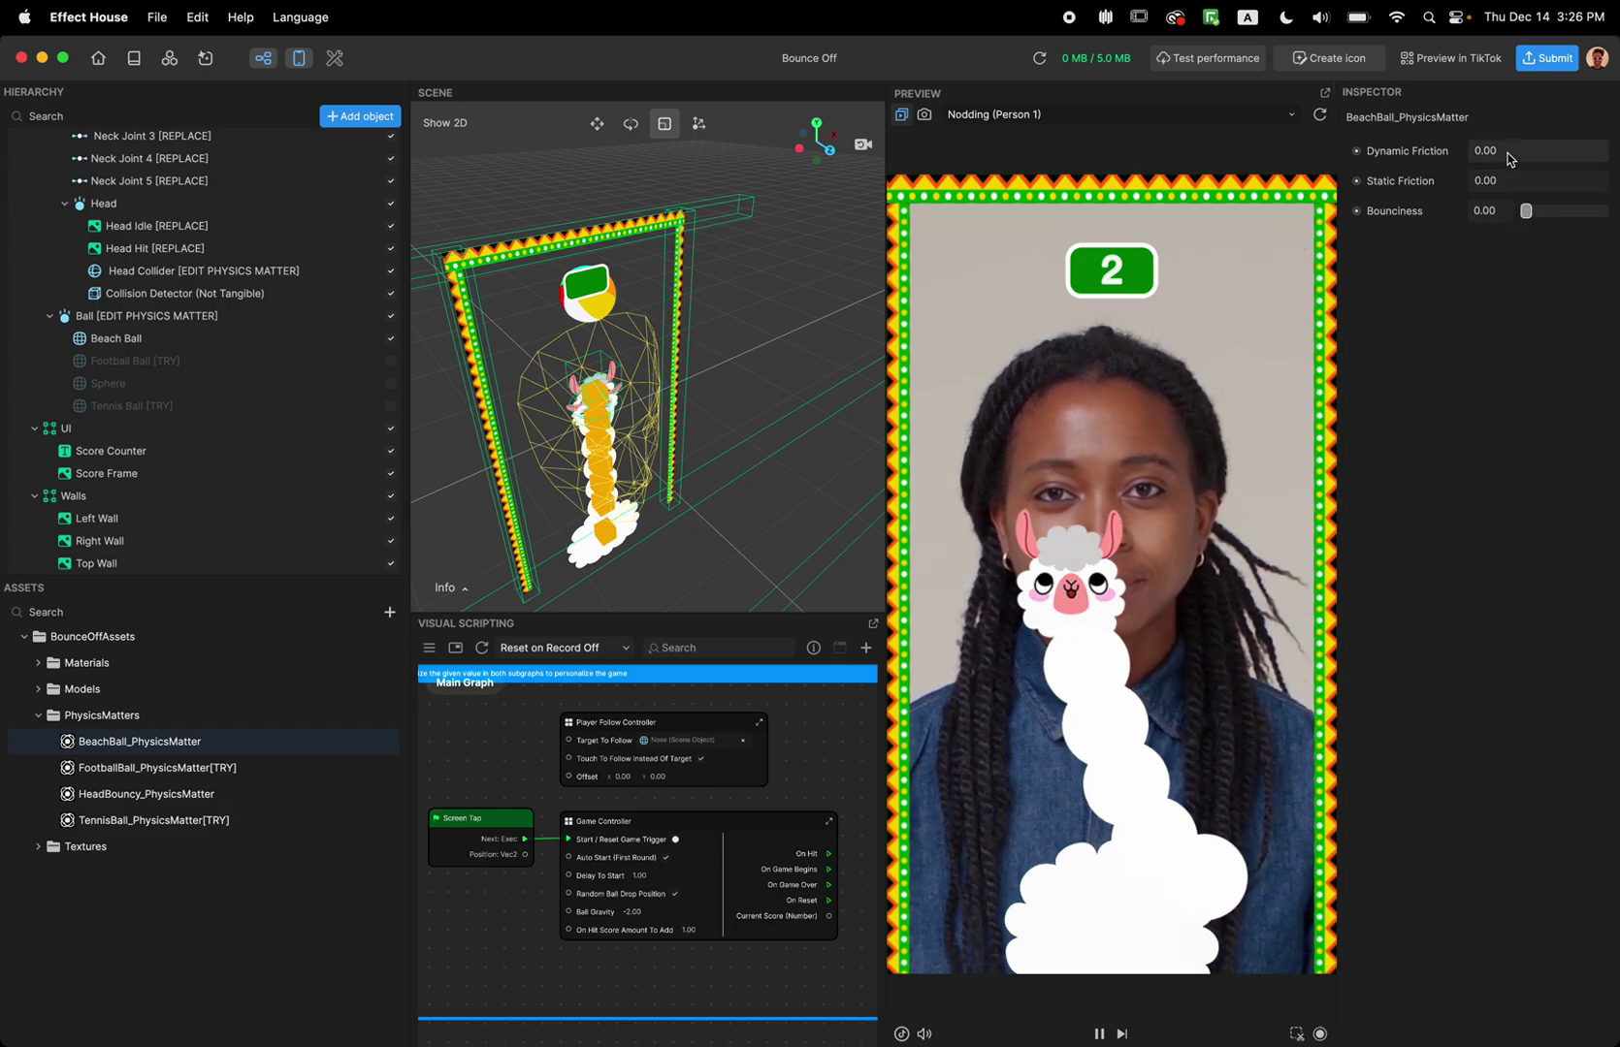
Step: Restore Bounciness to 1.00, restart the preview and bounce the ball with the llama
{"action": "left_click_drag", "start_coordinate": [1525, 210], "coordinate": [1605, 210]}
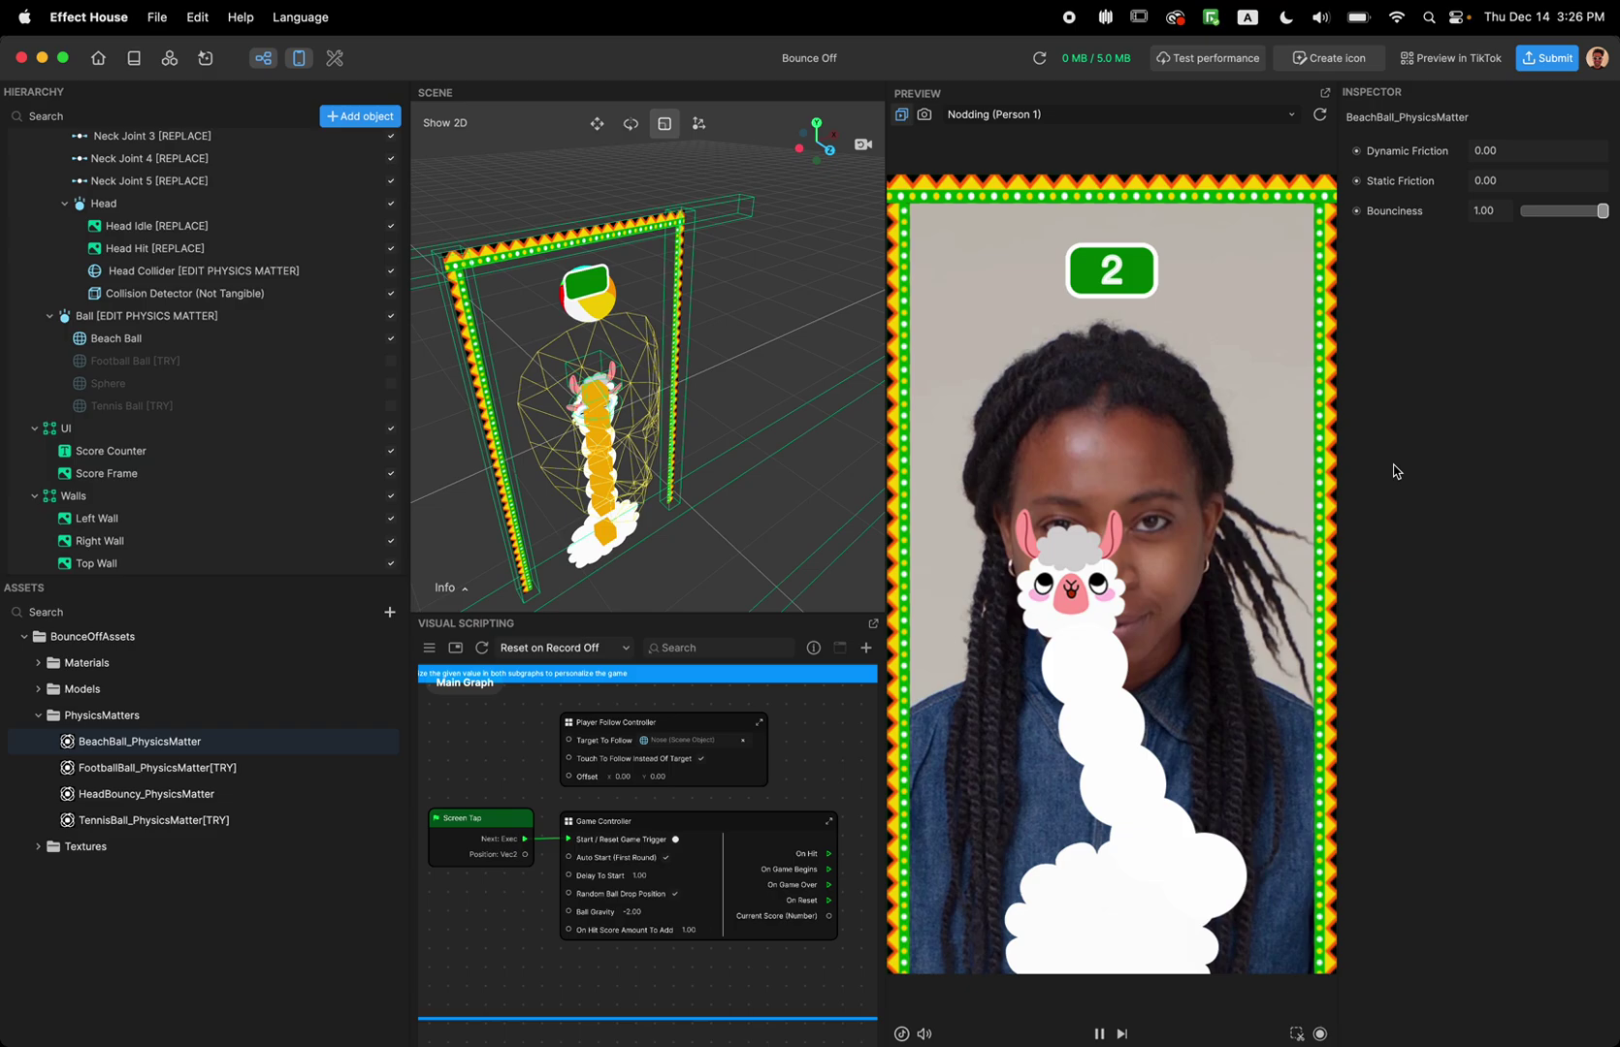
{"action": "left_click", "coordinate": [1318, 115]}
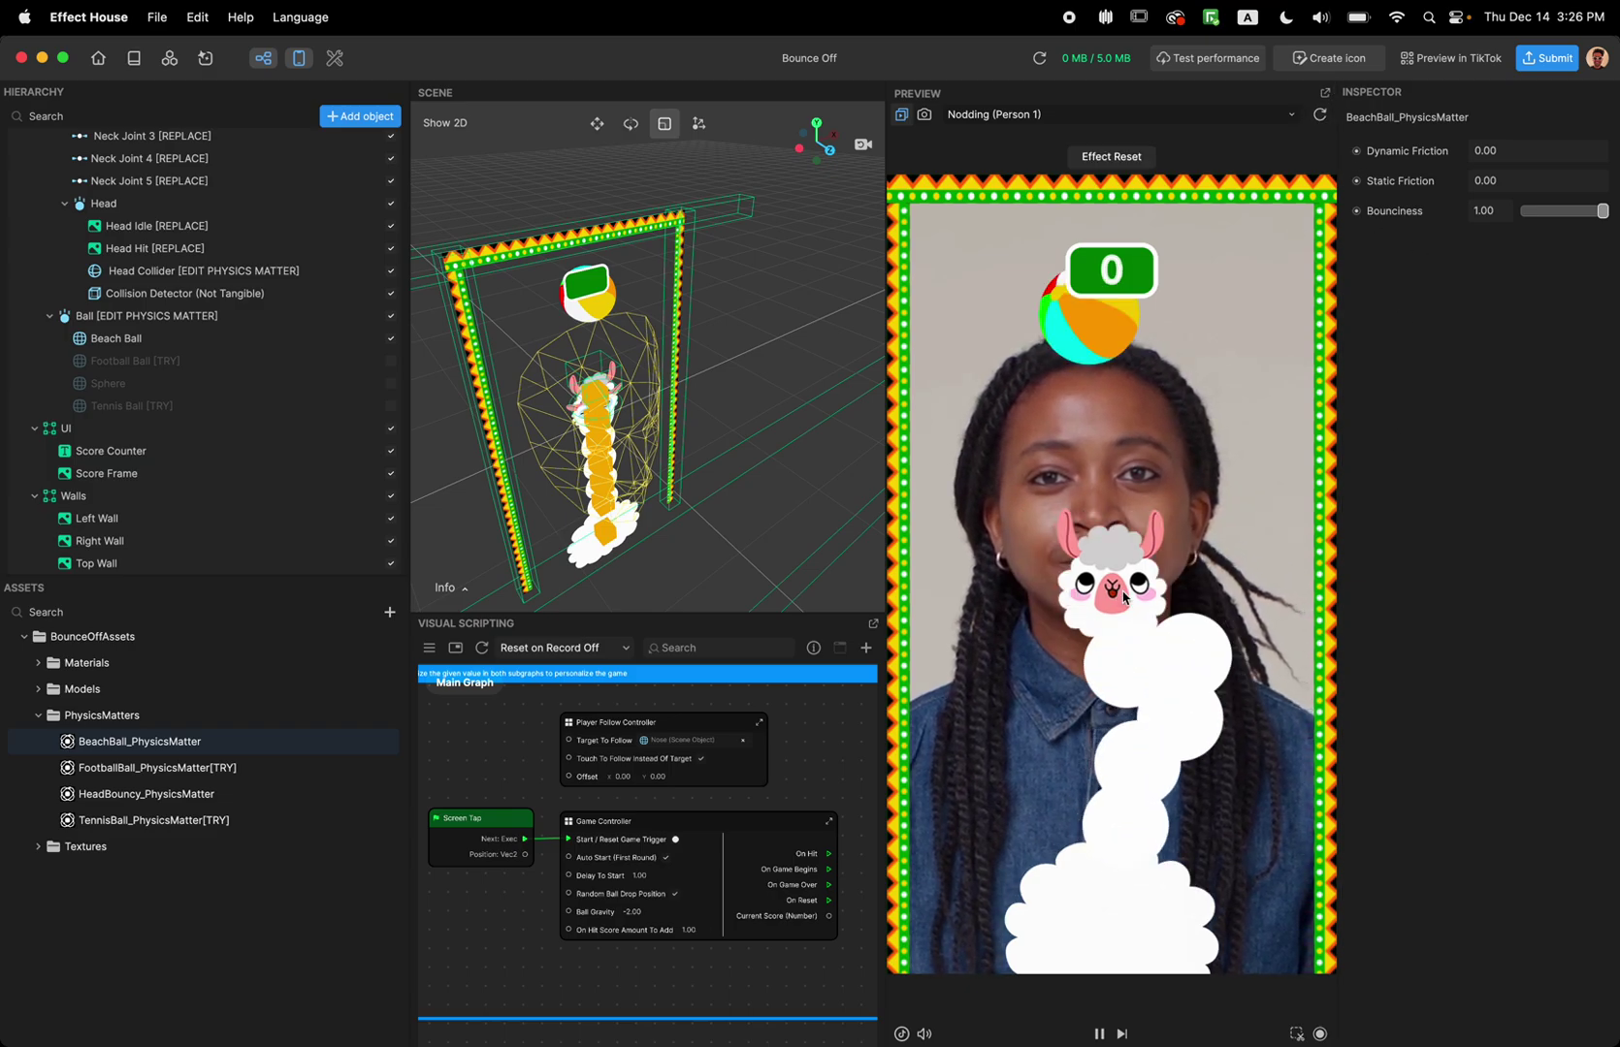
{"action": "left_click_drag", "start_coordinate": [1073, 570], "coordinate": [1265, 354]}
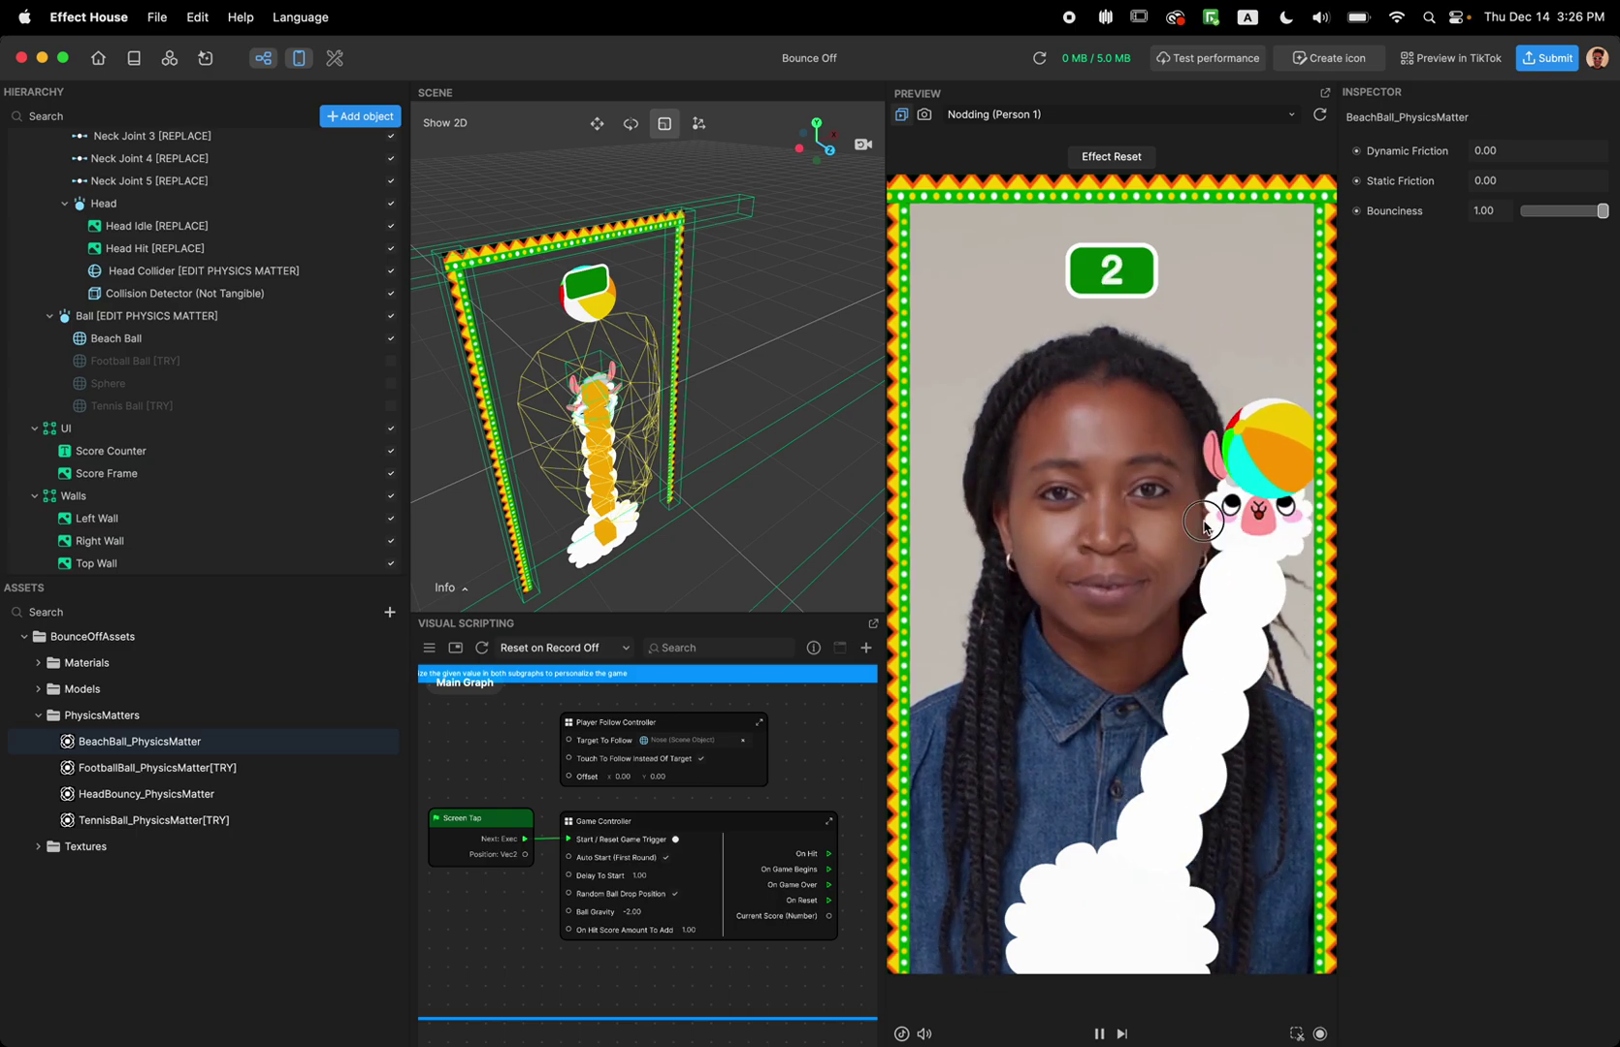
{"action": "left_click", "coordinate": [49, 315]}
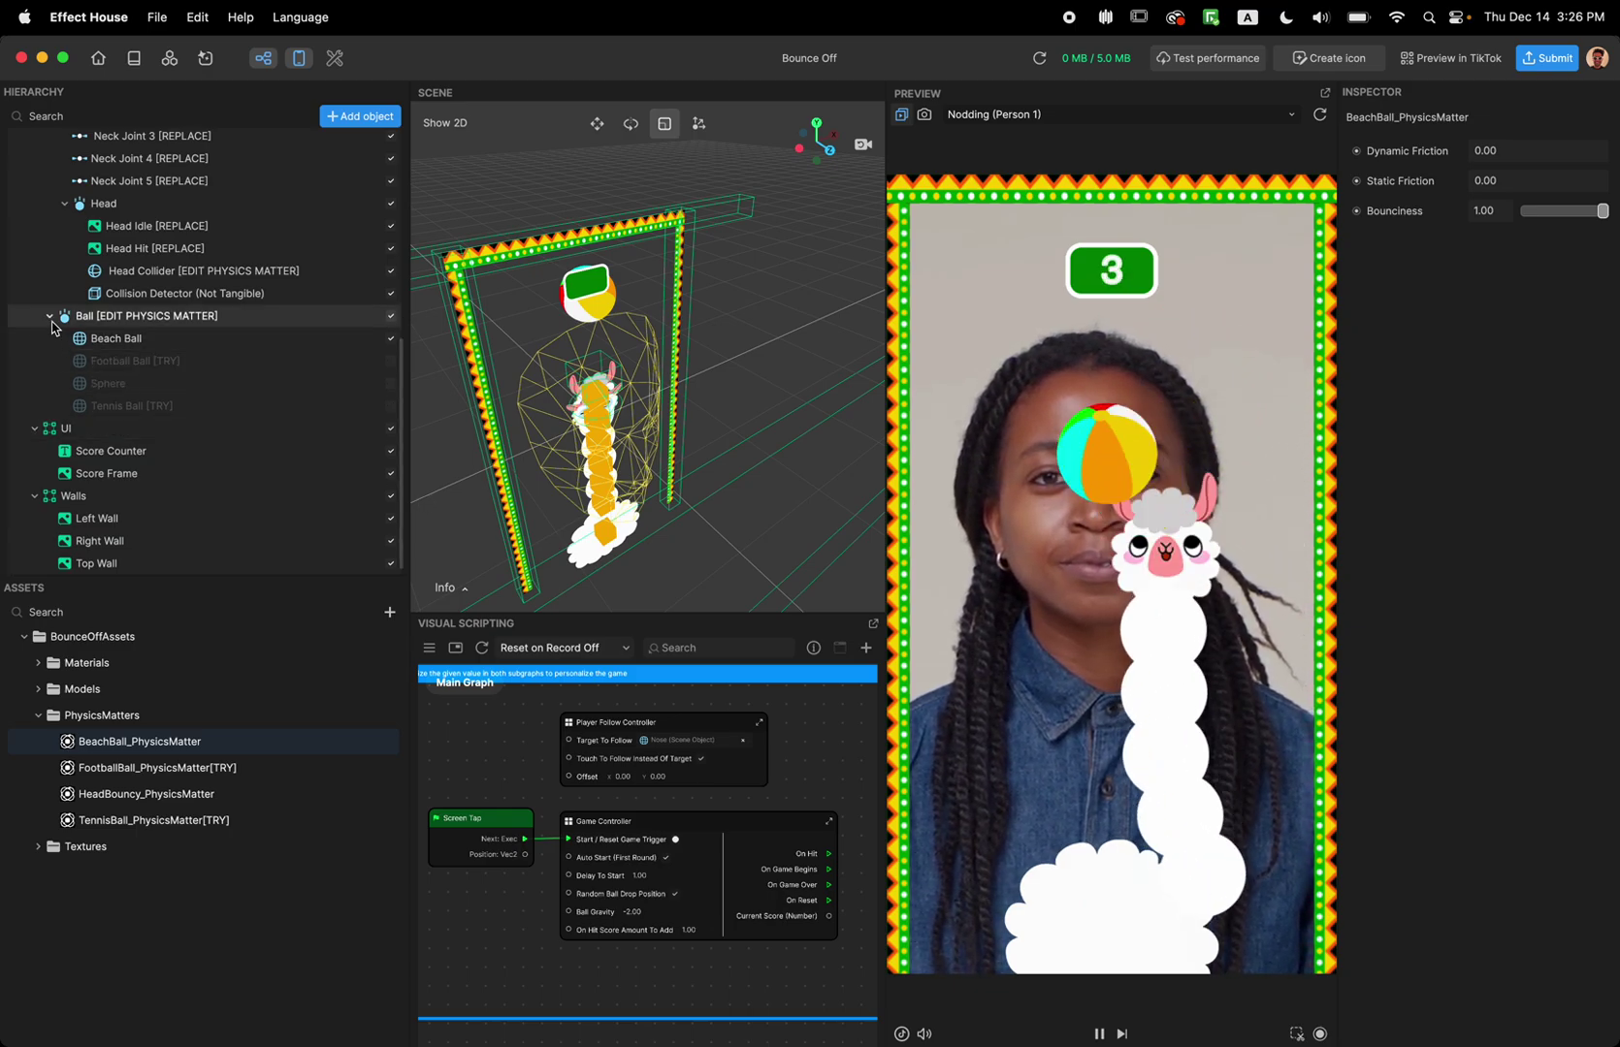
{"action": "scroll", "coordinate": [124, 368], "scroll_direction": "up", "scroll_amount": 3}
Step: Give the Head Idle image the DogHead_Tex[TRY] texture
{"action": "scroll", "coordinate": [155, 398], "scroll_direction": "up", "scroll_amount": 1}
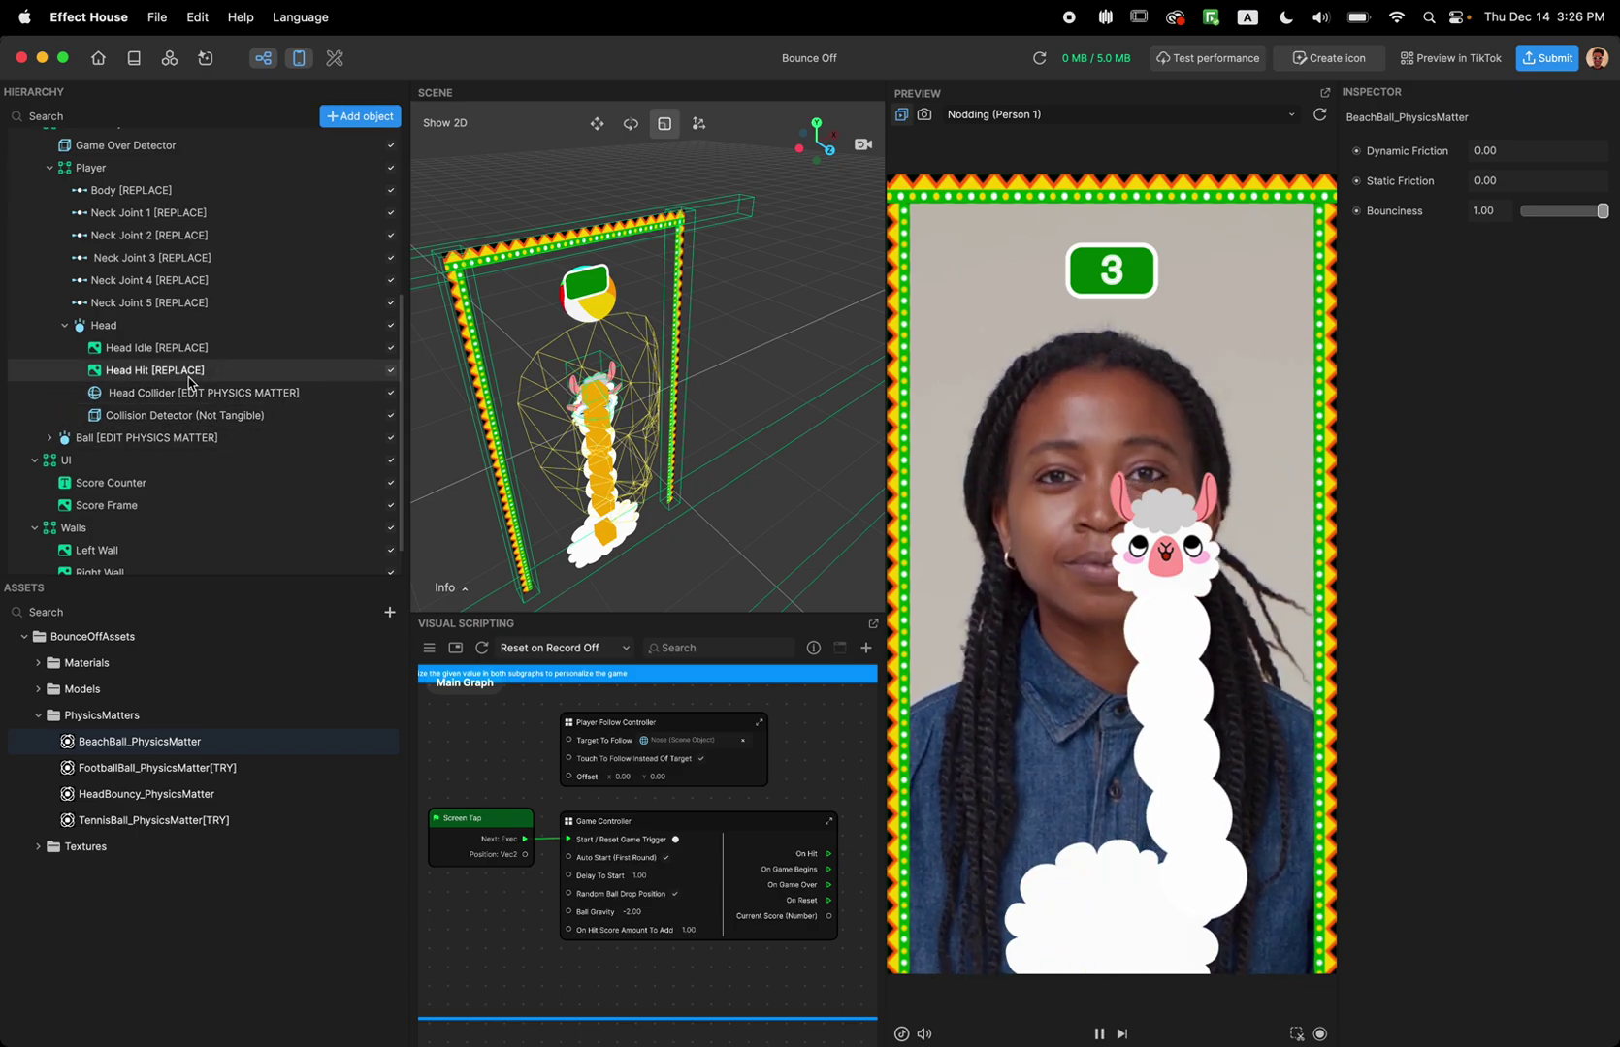
{"action": "left_click", "coordinate": [189, 348]}
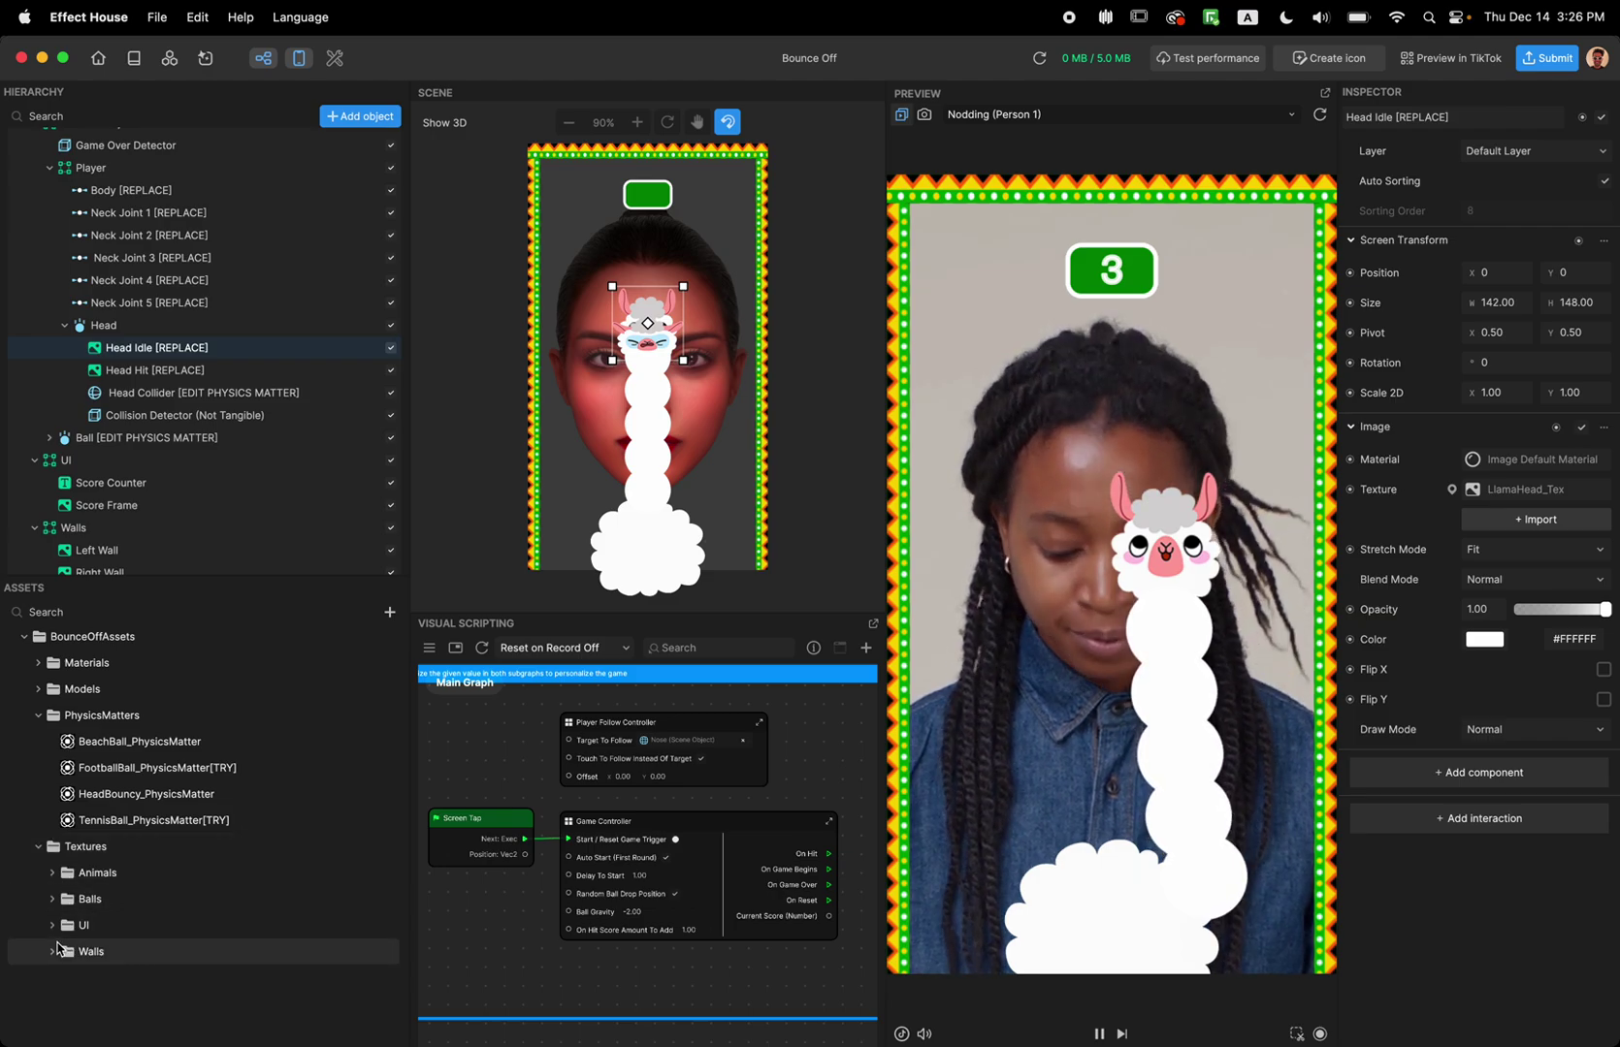
{"action": "left_click", "coordinate": [54, 873]}
{"action": "scroll", "coordinate": [55, 877], "scroll_direction": "down", "scroll_amount": 4}
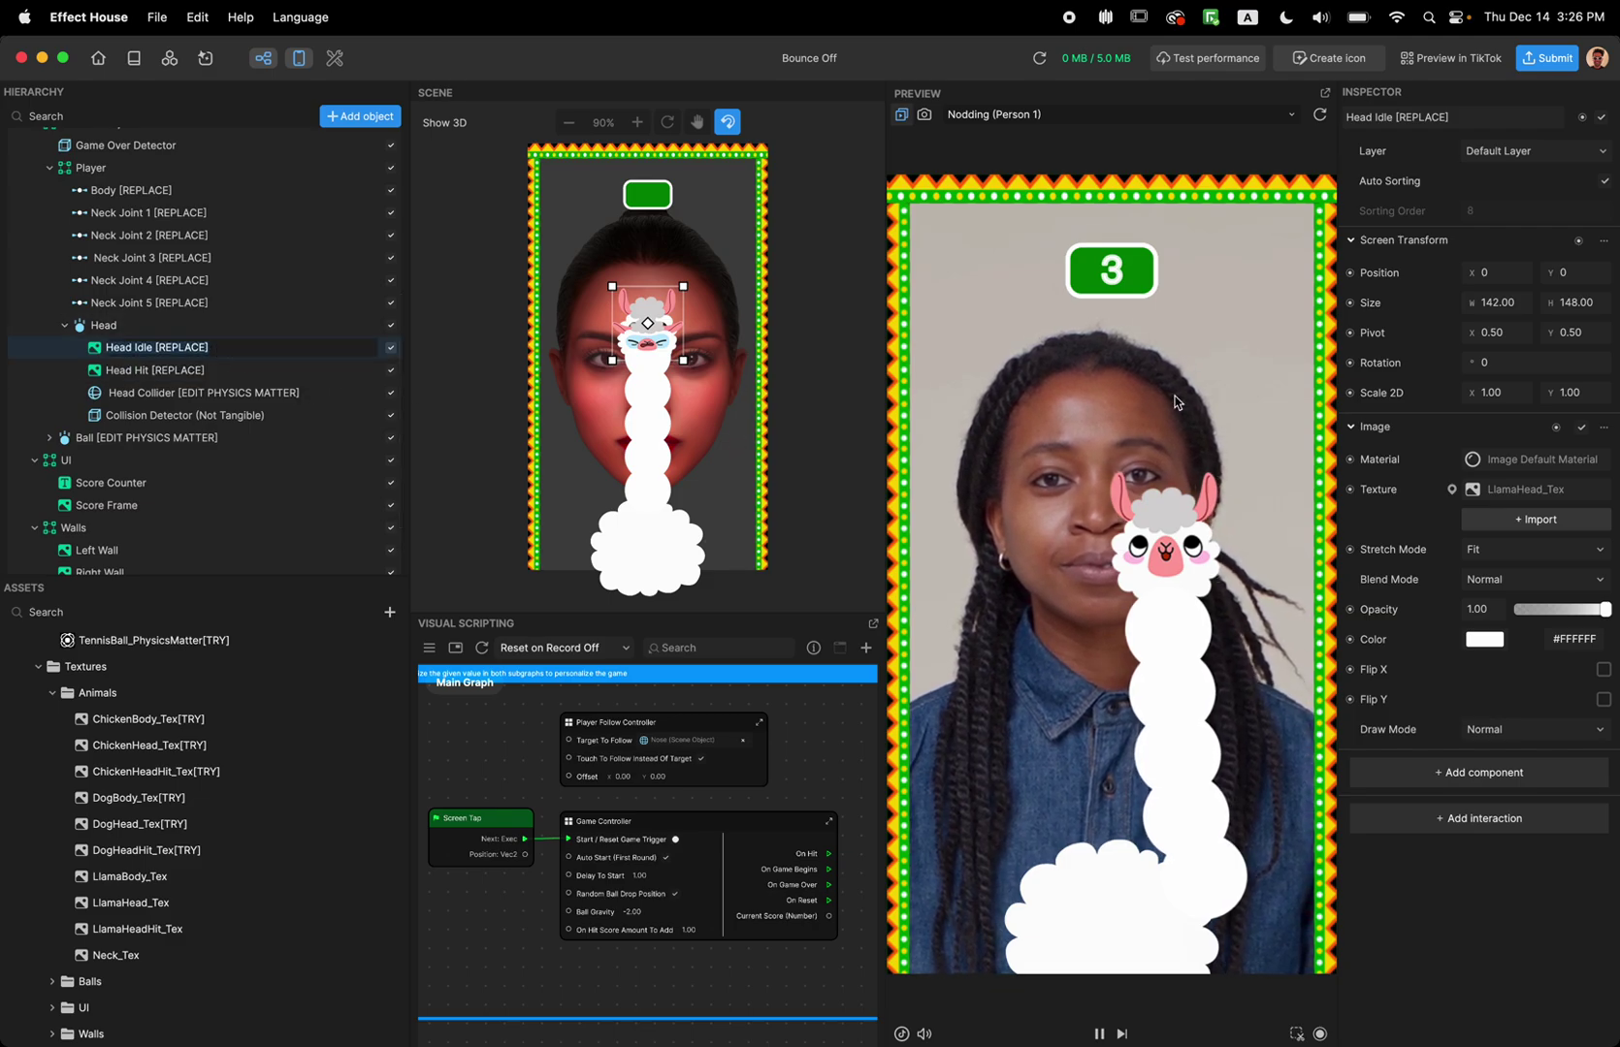
{"action": "left_click", "coordinate": [1565, 490]}
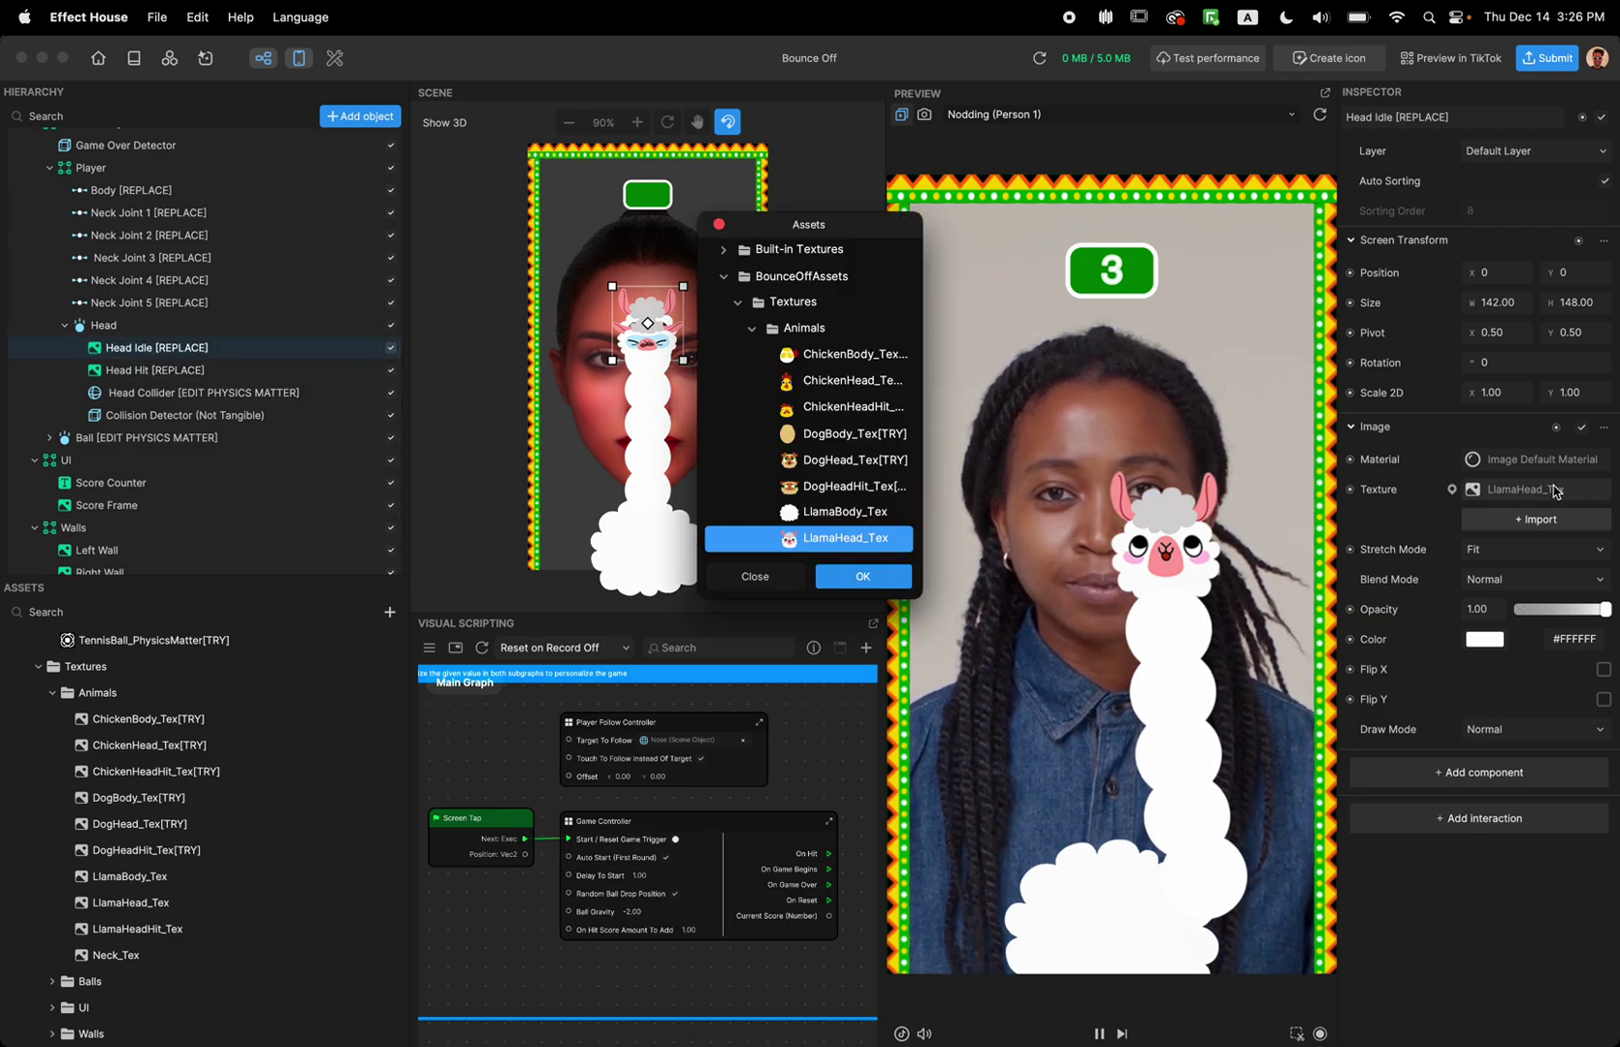
{"action": "left_click", "coordinate": [841, 462]}
{"action": "left_click", "coordinate": [863, 577]}
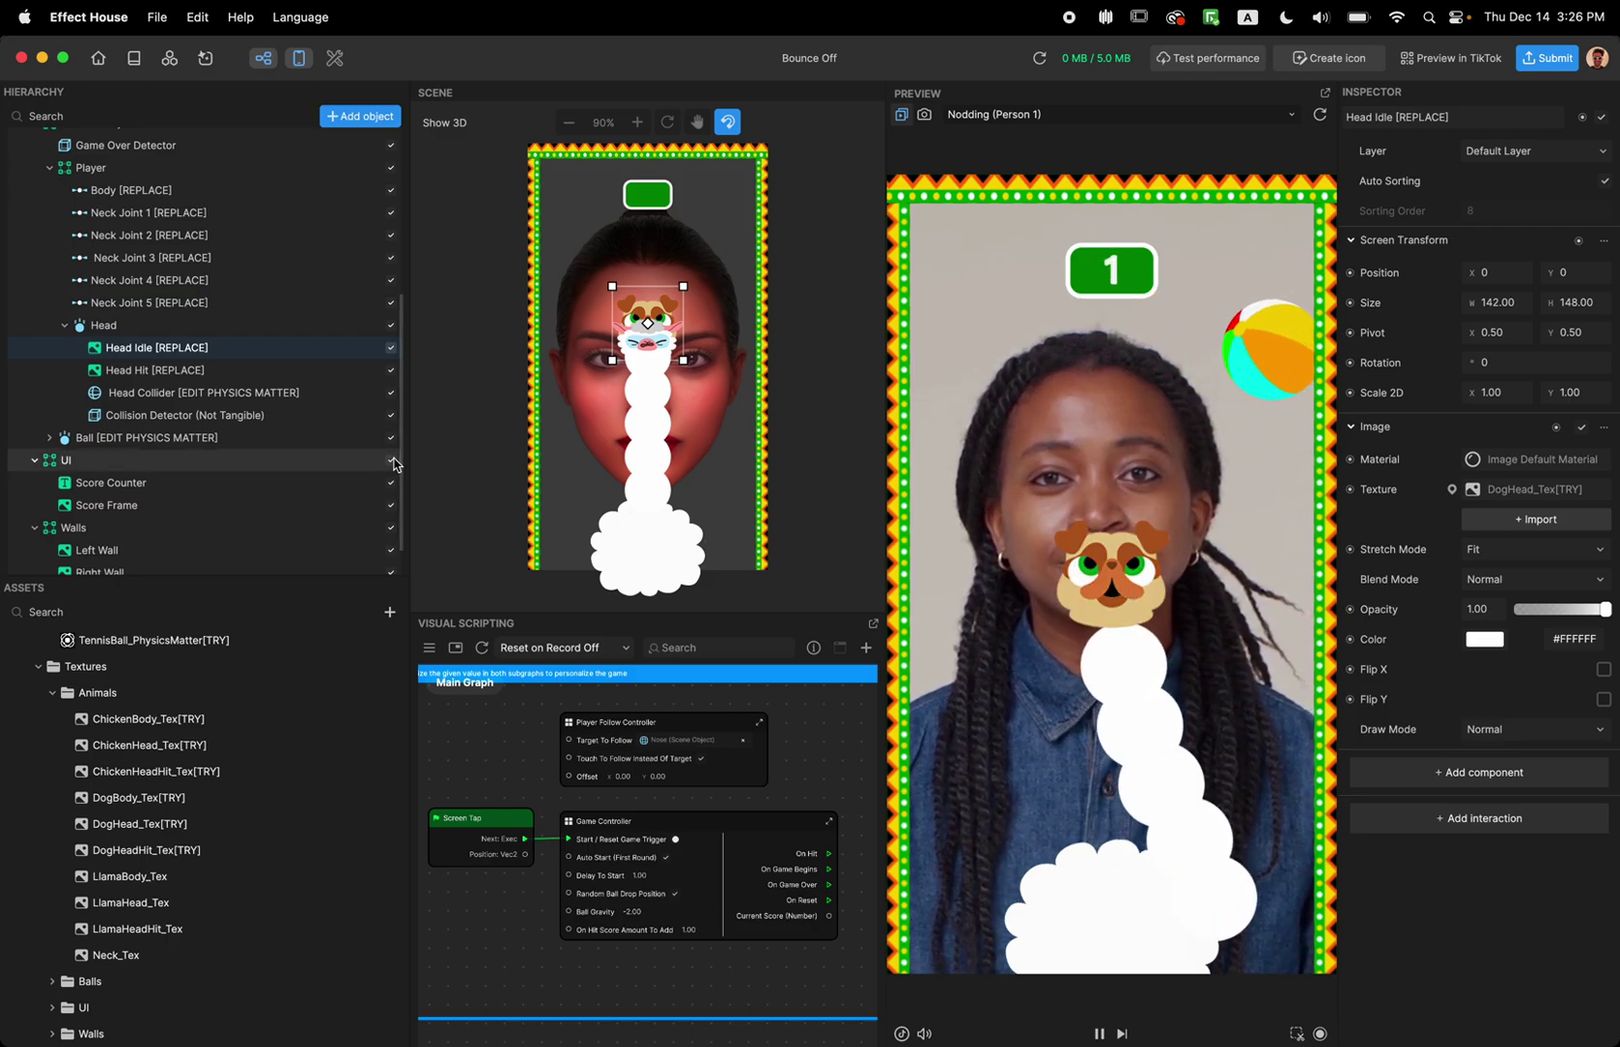
Step: Give the Head Hit image DogHeadHit_Tex[TRY] and test hitting the ball
{"action": "left_click", "coordinate": [1503, 499]}
{"action": "scroll", "coordinate": [819, 417], "scroll_direction": "down", "scroll_amount": 3}
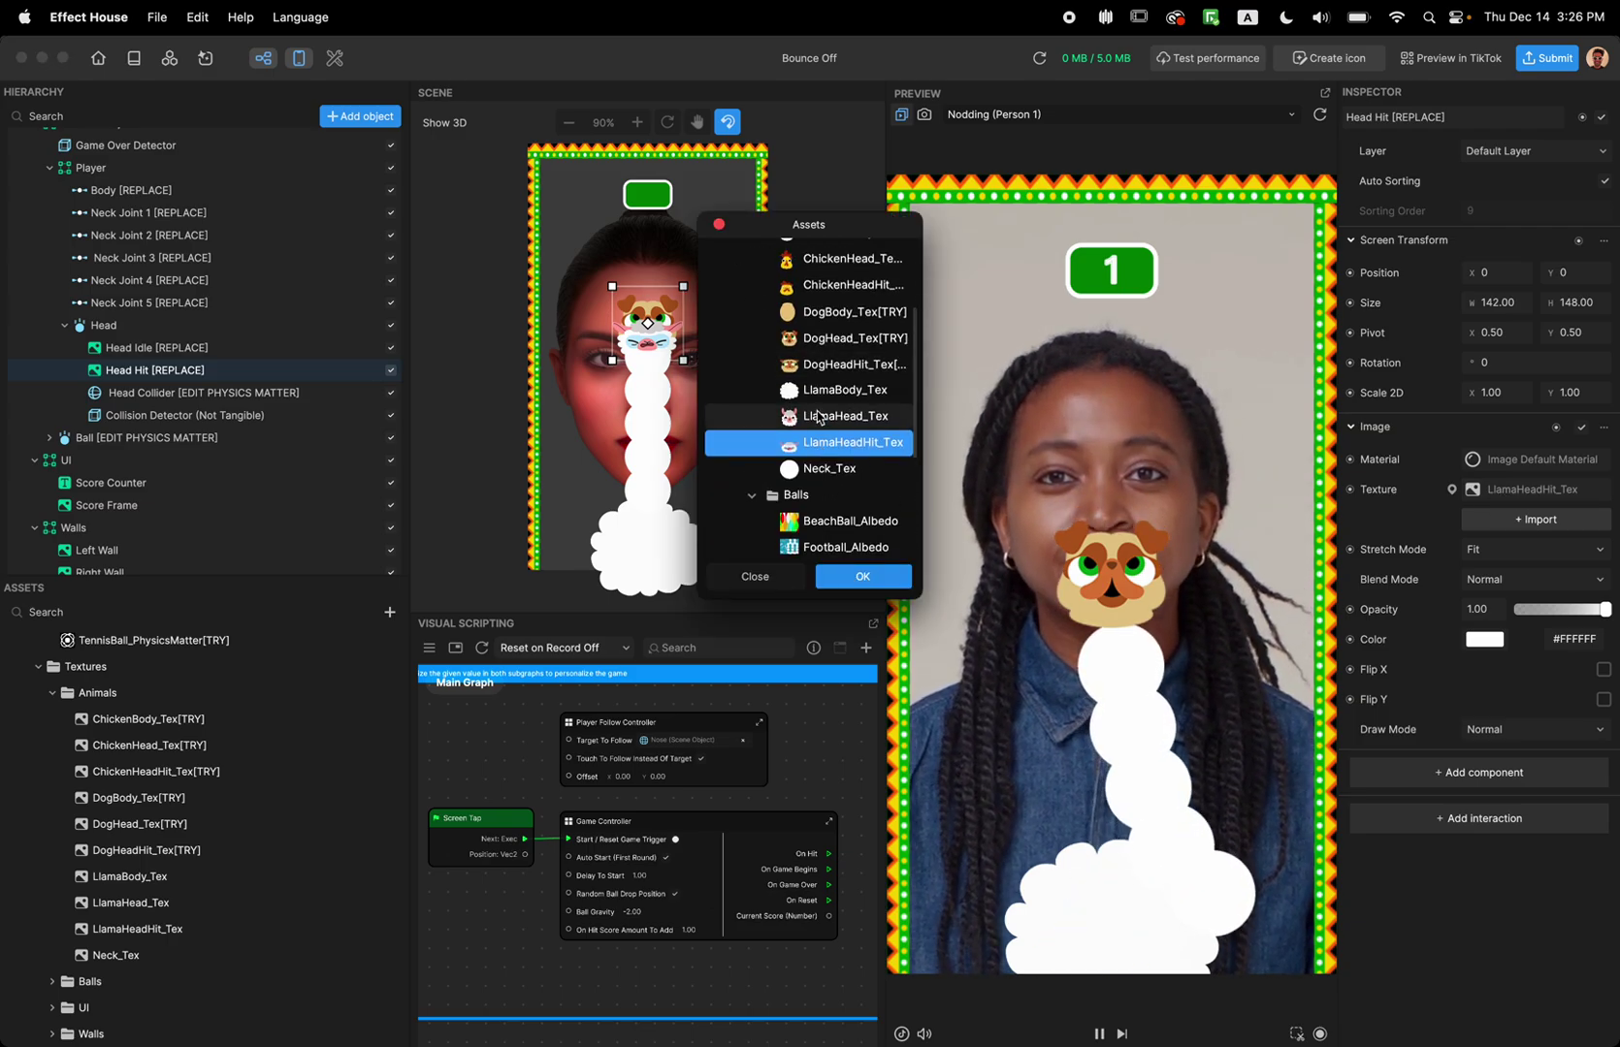
{"action": "double_click", "coordinate": [817, 364]}
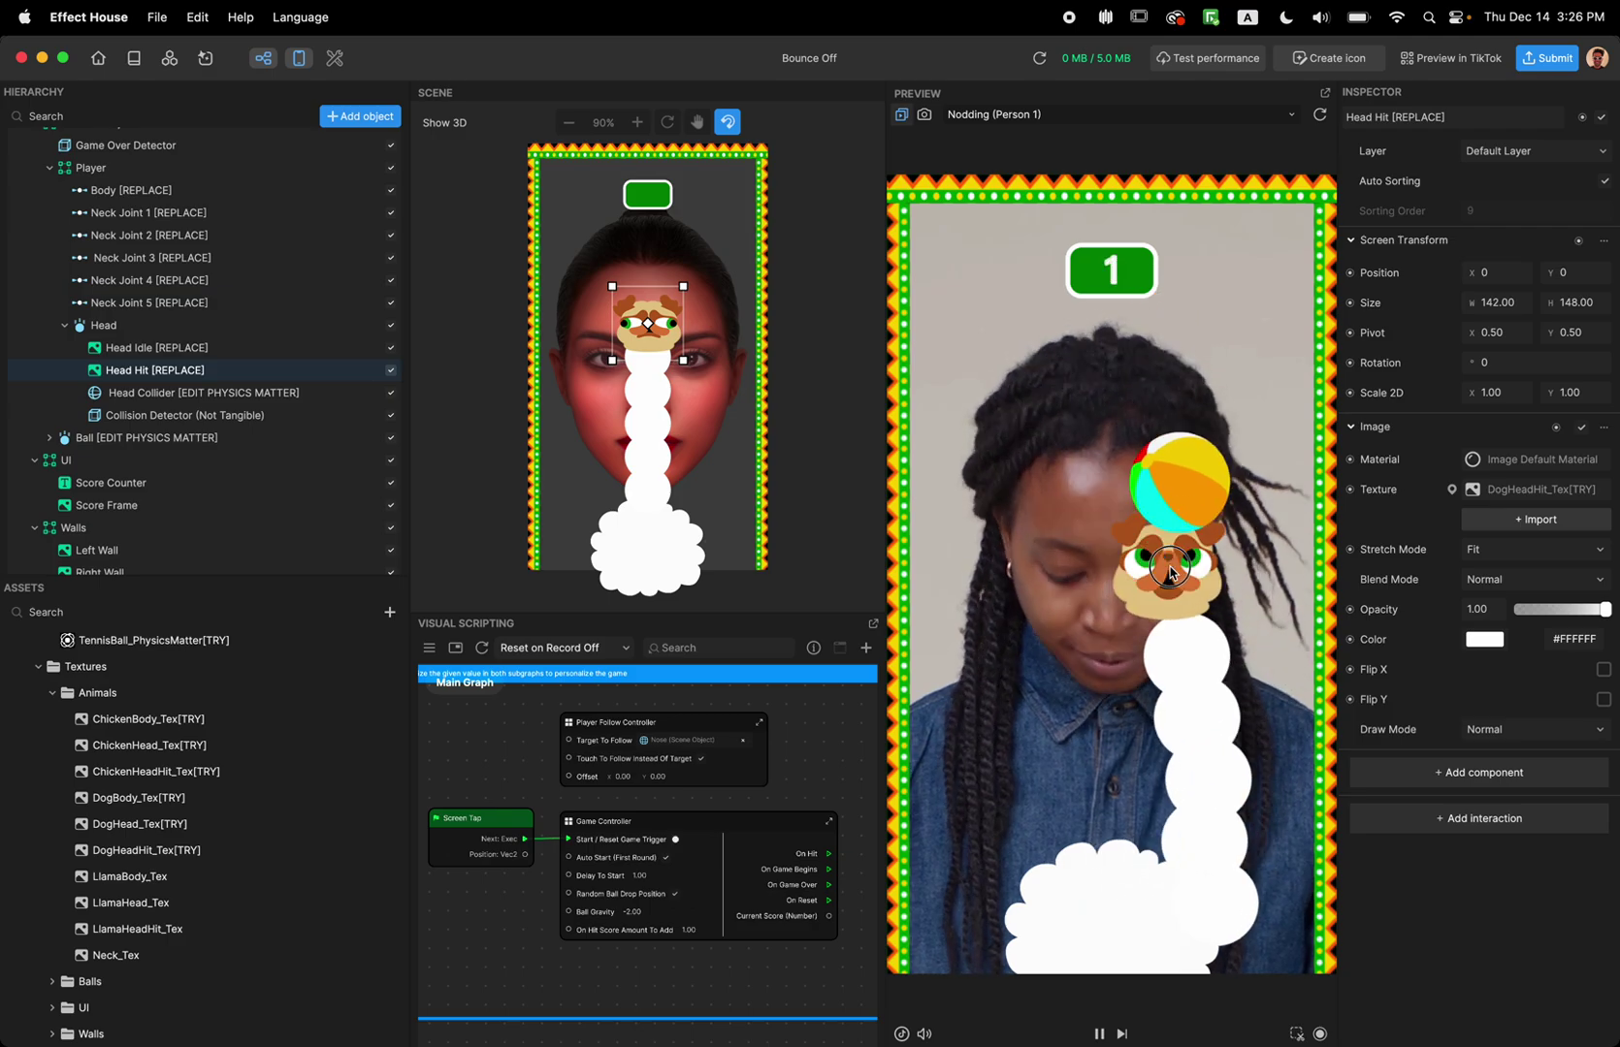
{"action": "left_click_drag", "start_coordinate": [1194, 574], "coordinate": [1245, 568]}
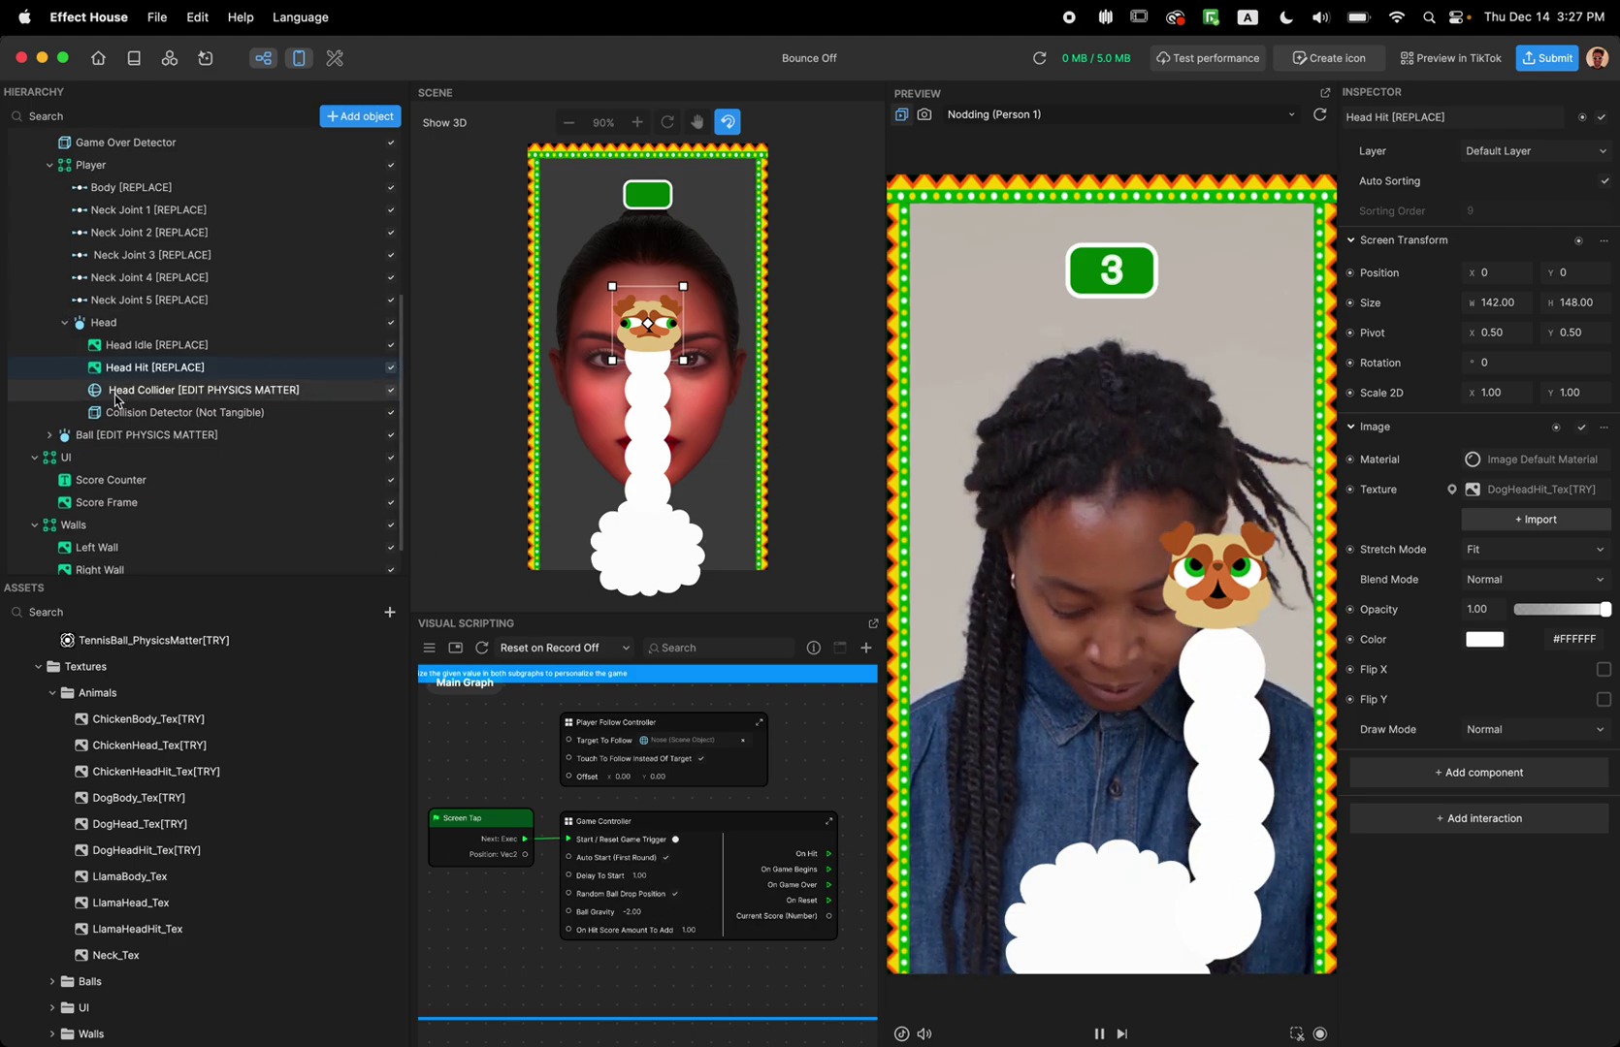
Step: Tint all five neck joints (Neck Joint 1–5) pale yellow #F3E39E
{"action": "scroll", "coordinate": [150, 437], "scroll_direction": "down", "scroll_amount": 1}
{"action": "scroll", "coordinate": [153, 433], "scroll_direction": "up", "scroll_amount": 5}
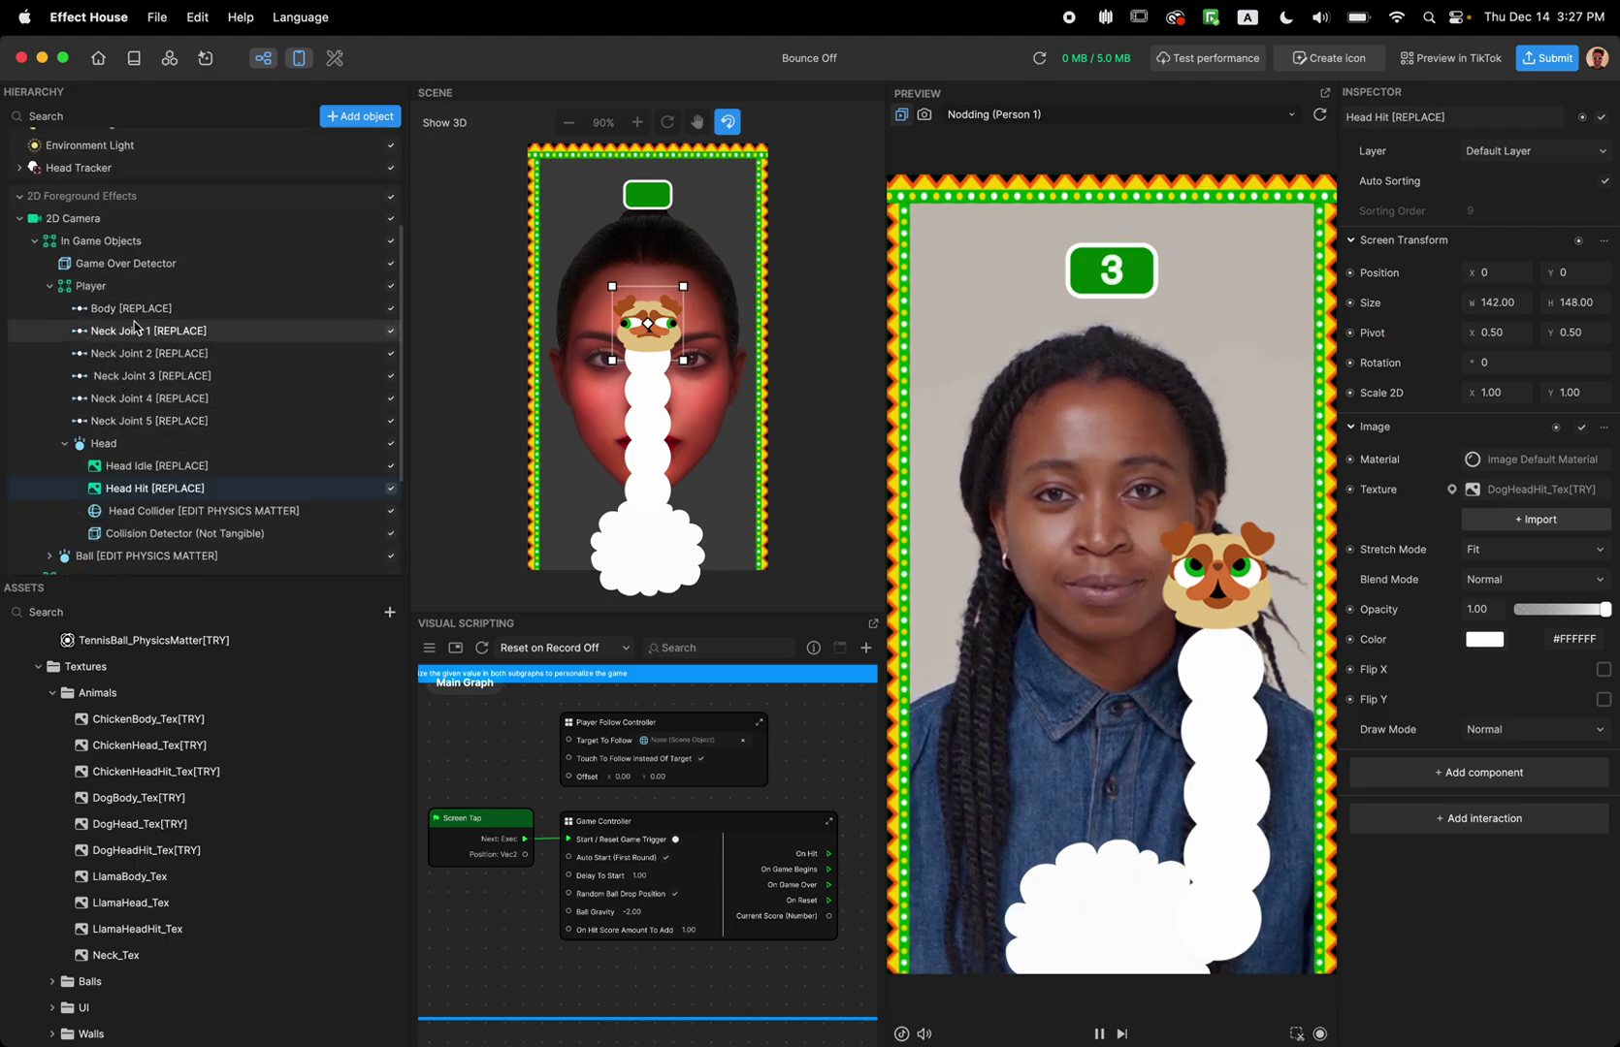
{"action": "left_click", "coordinate": [140, 330]}
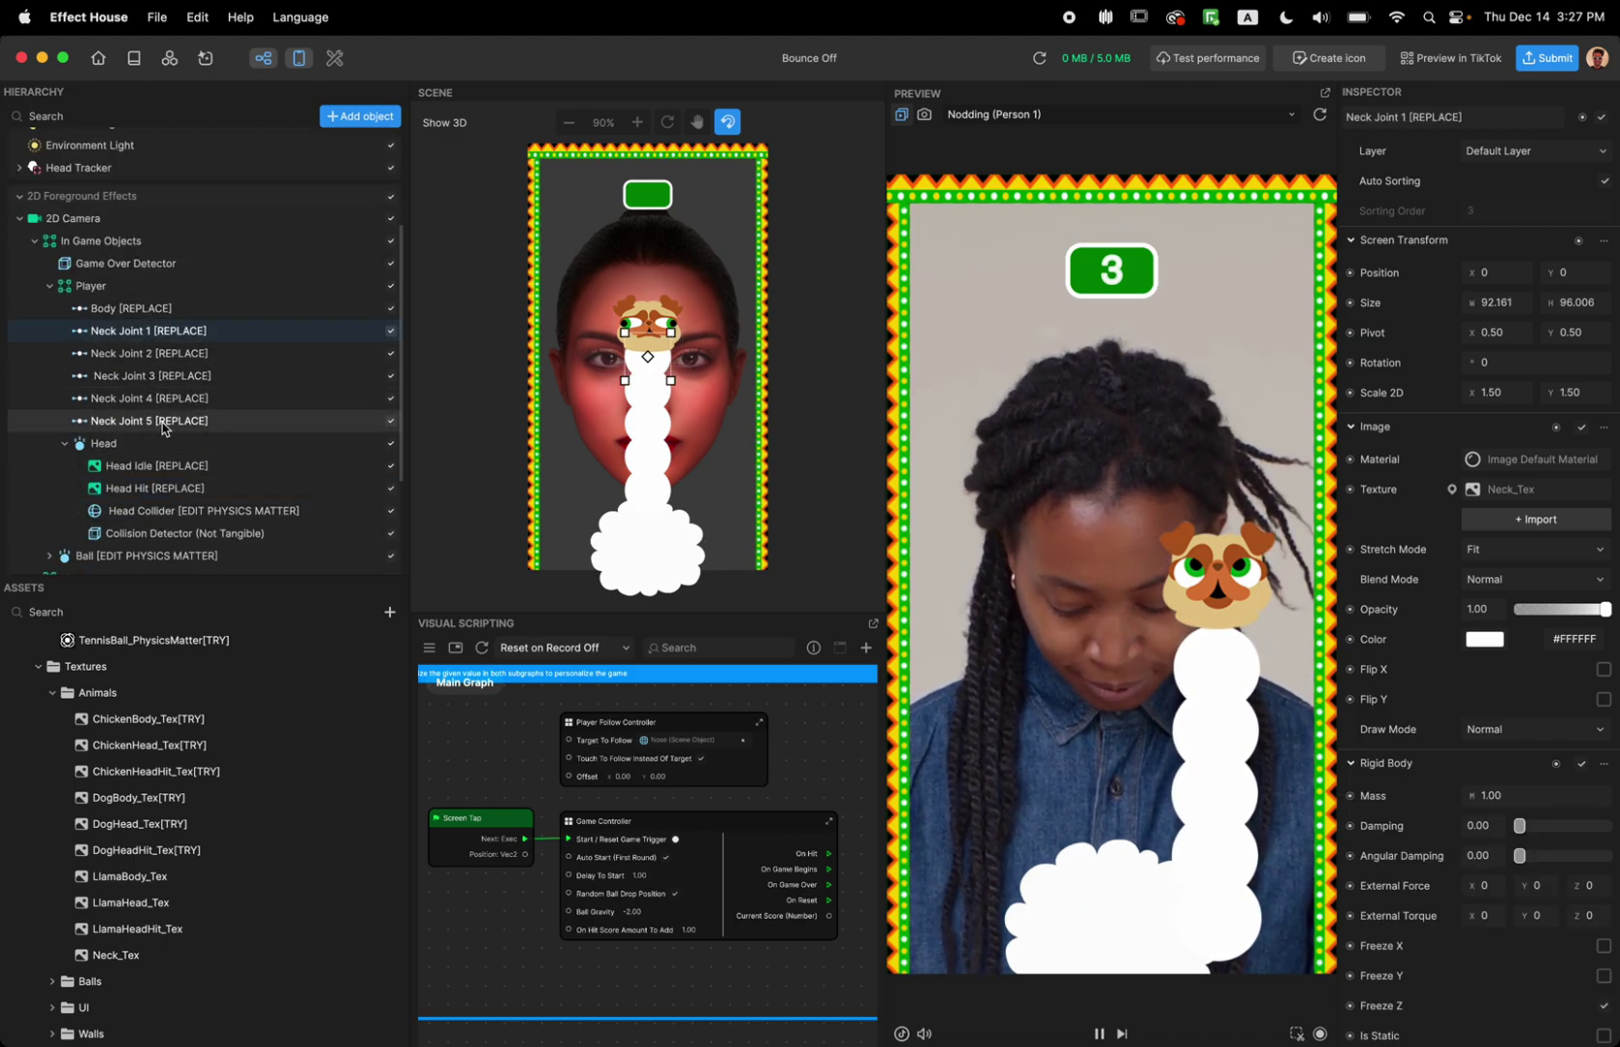
{"action": "left_click", "coordinate": [150, 421], "text": "shift"}
{"action": "left_click", "coordinate": [1483, 581]}
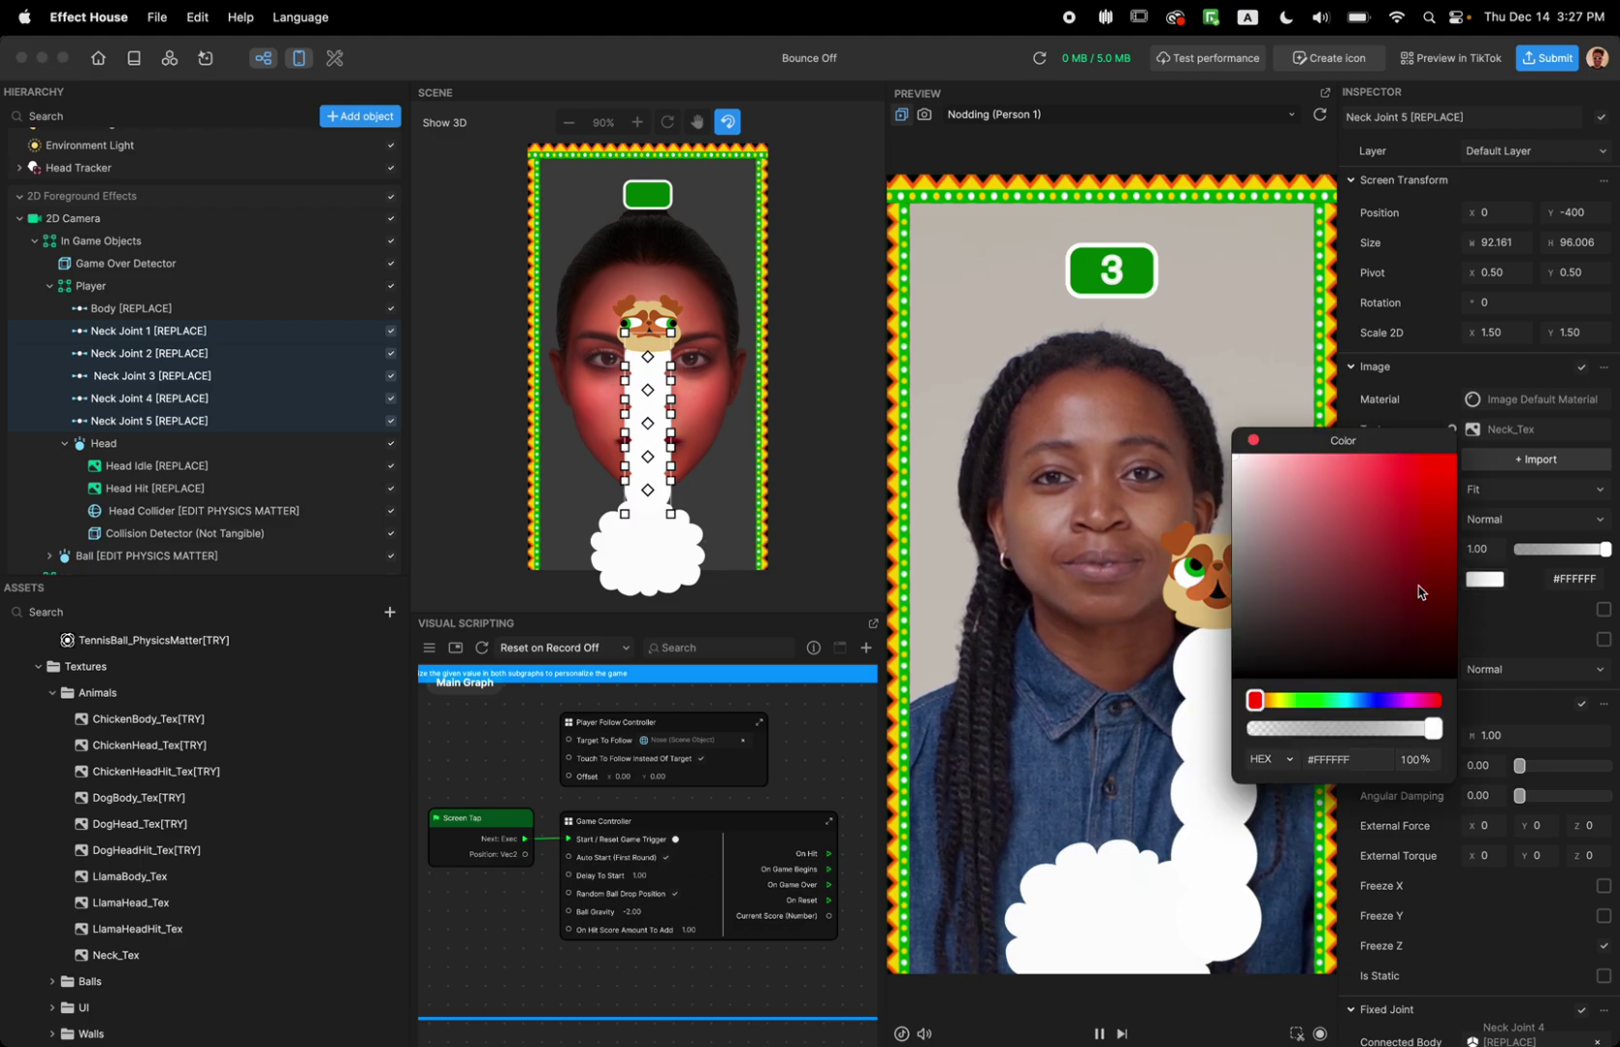
{"action": "left_click_drag", "start_coordinate": [1339, 438], "coordinate": [1390, 462]}
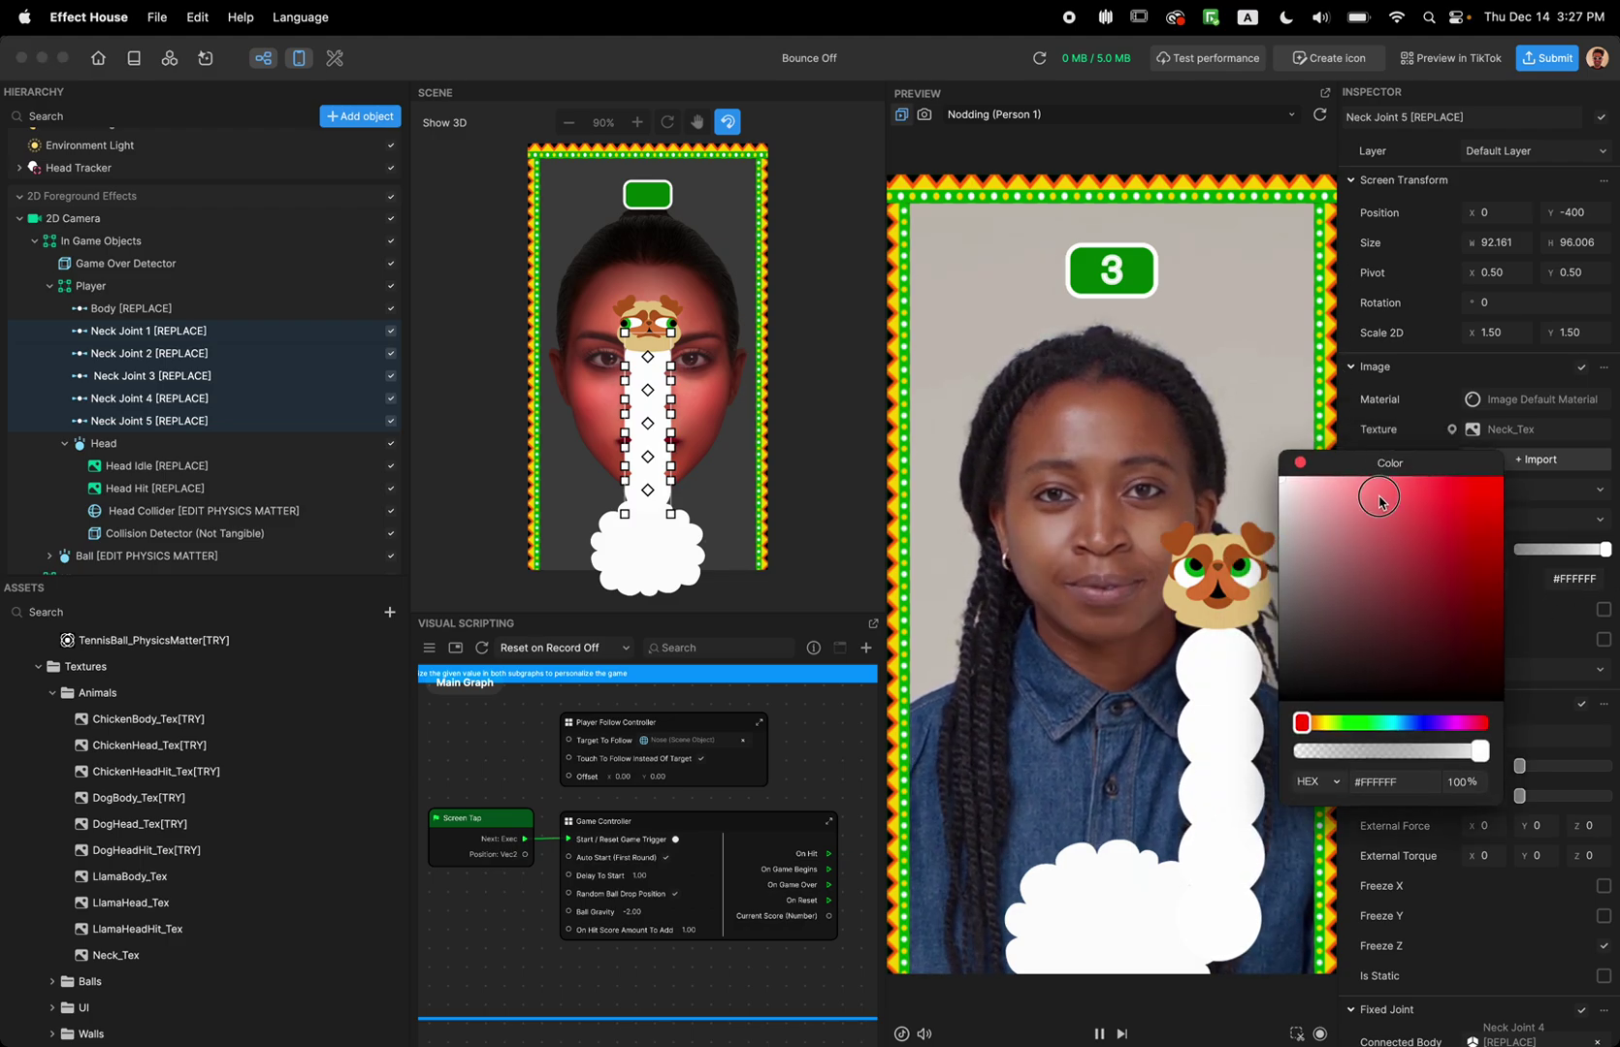
{"action": "left_click", "coordinate": [1376, 478]}
{"action": "left_click_drag", "start_coordinate": [1303, 723], "coordinate": [1323, 730]}
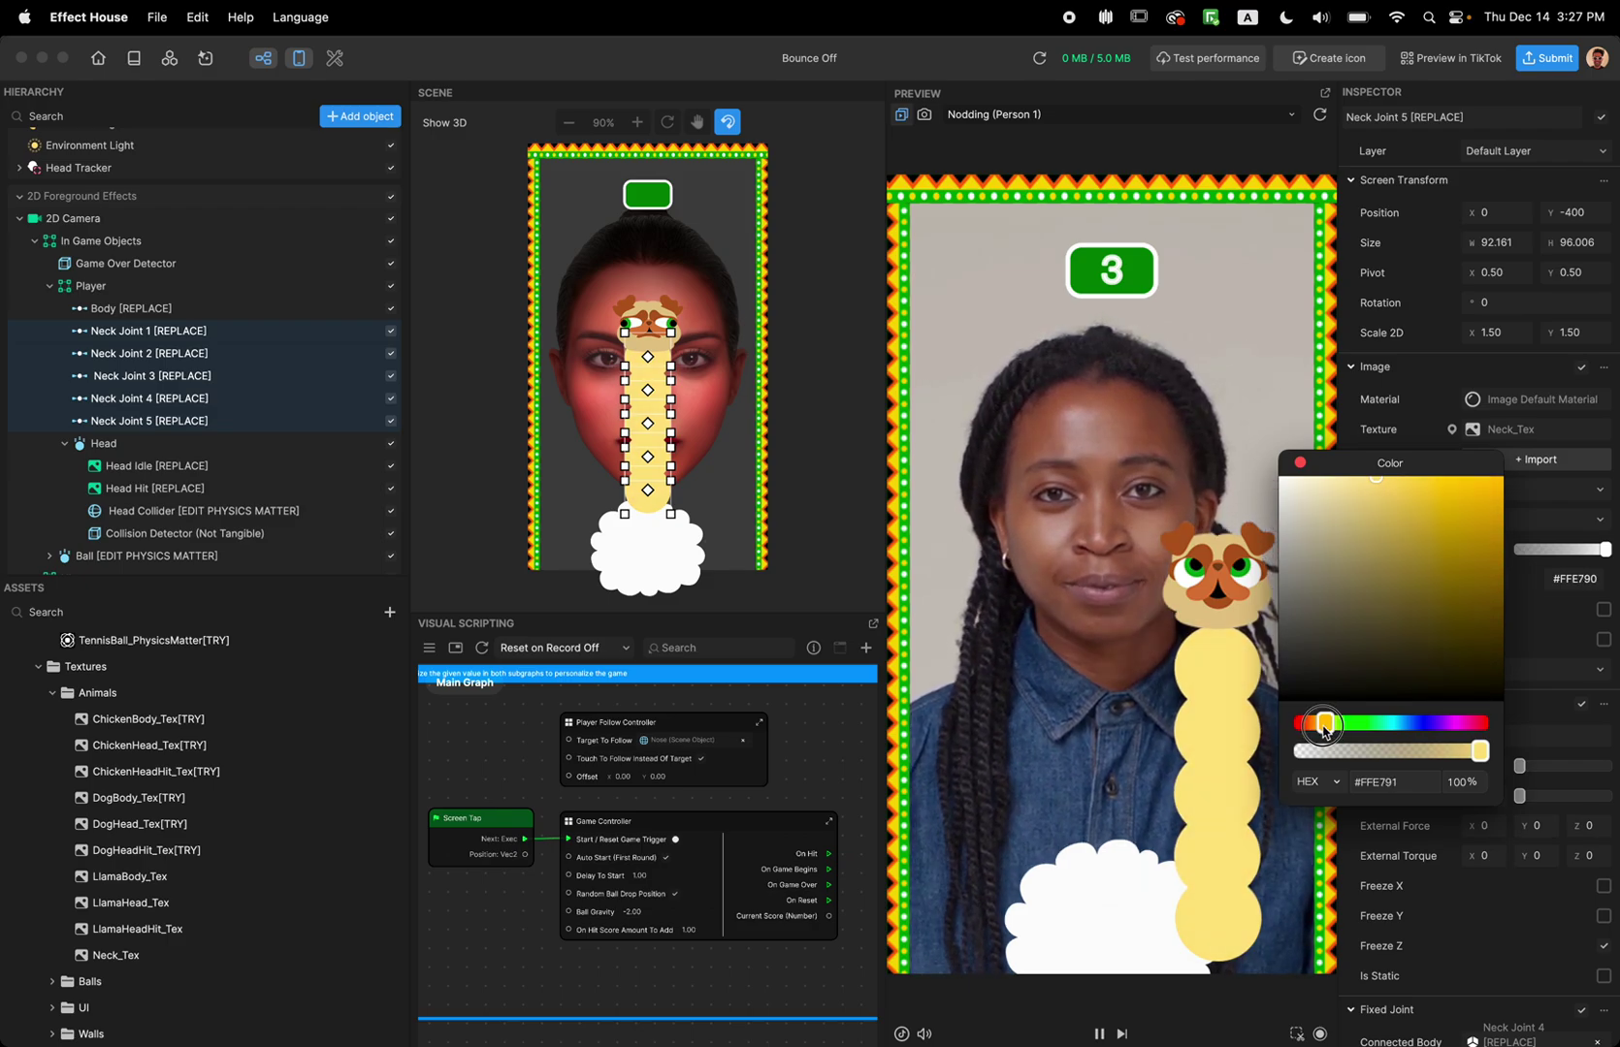
{"action": "left_click_drag", "start_coordinate": [1356, 481], "coordinate": [1363, 496]}
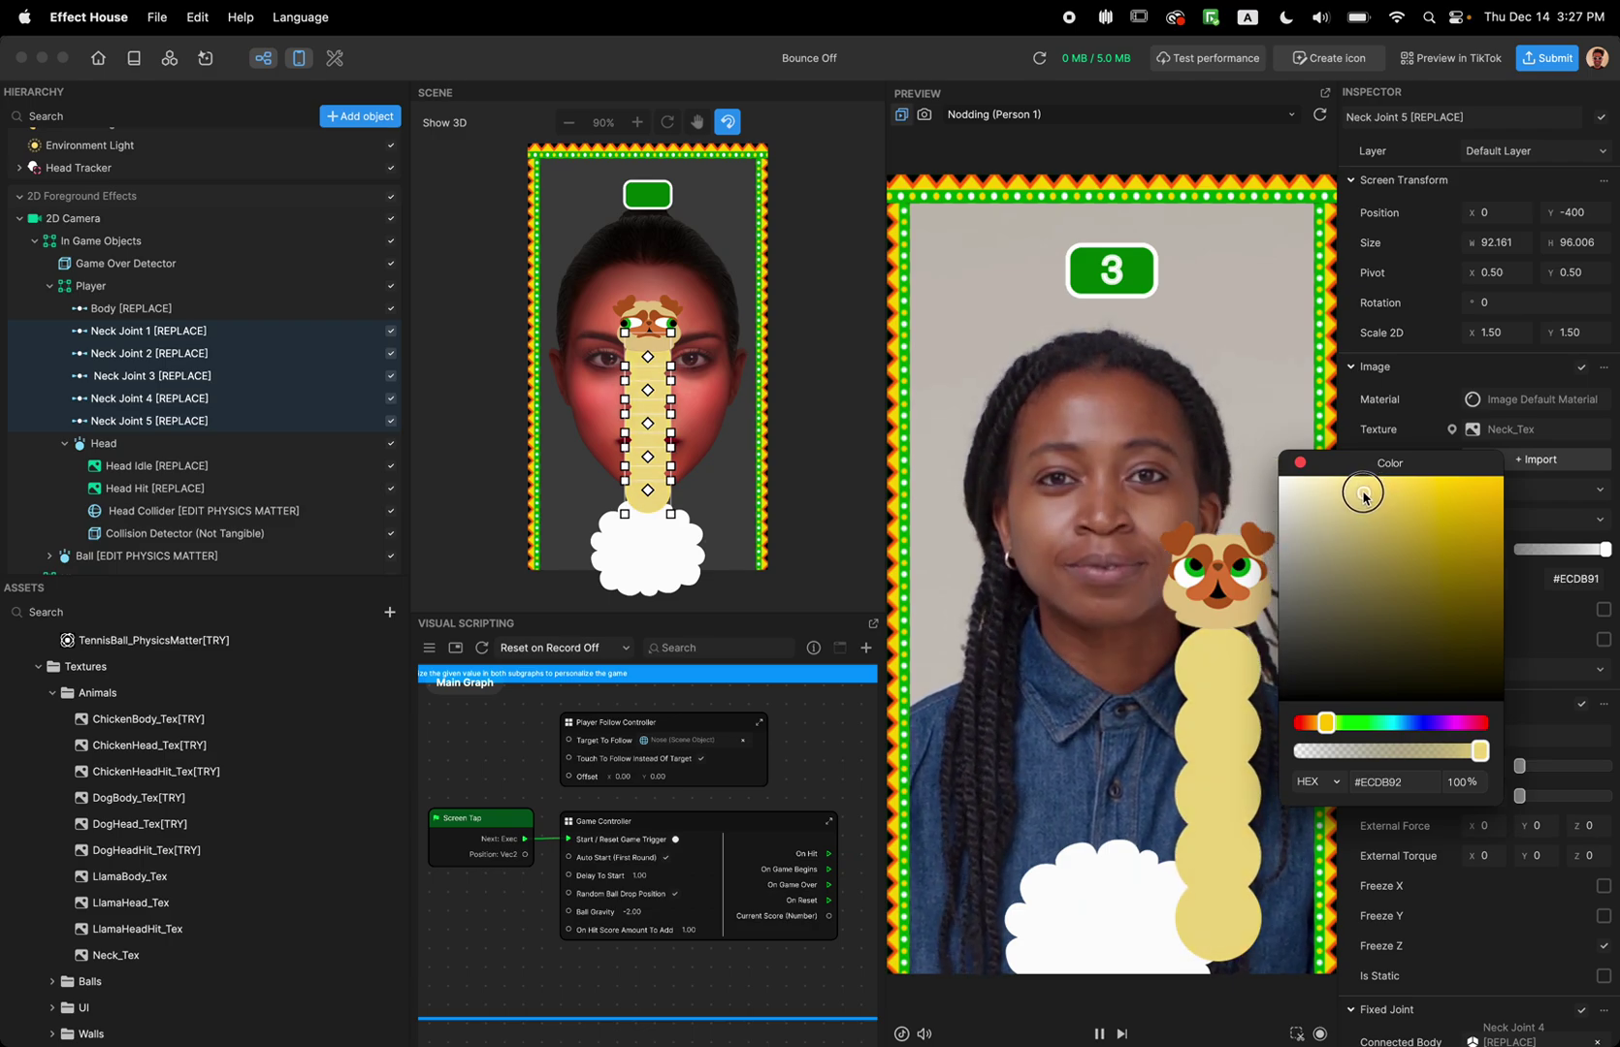
{"action": "left_click", "coordinate": [1300, 465]}
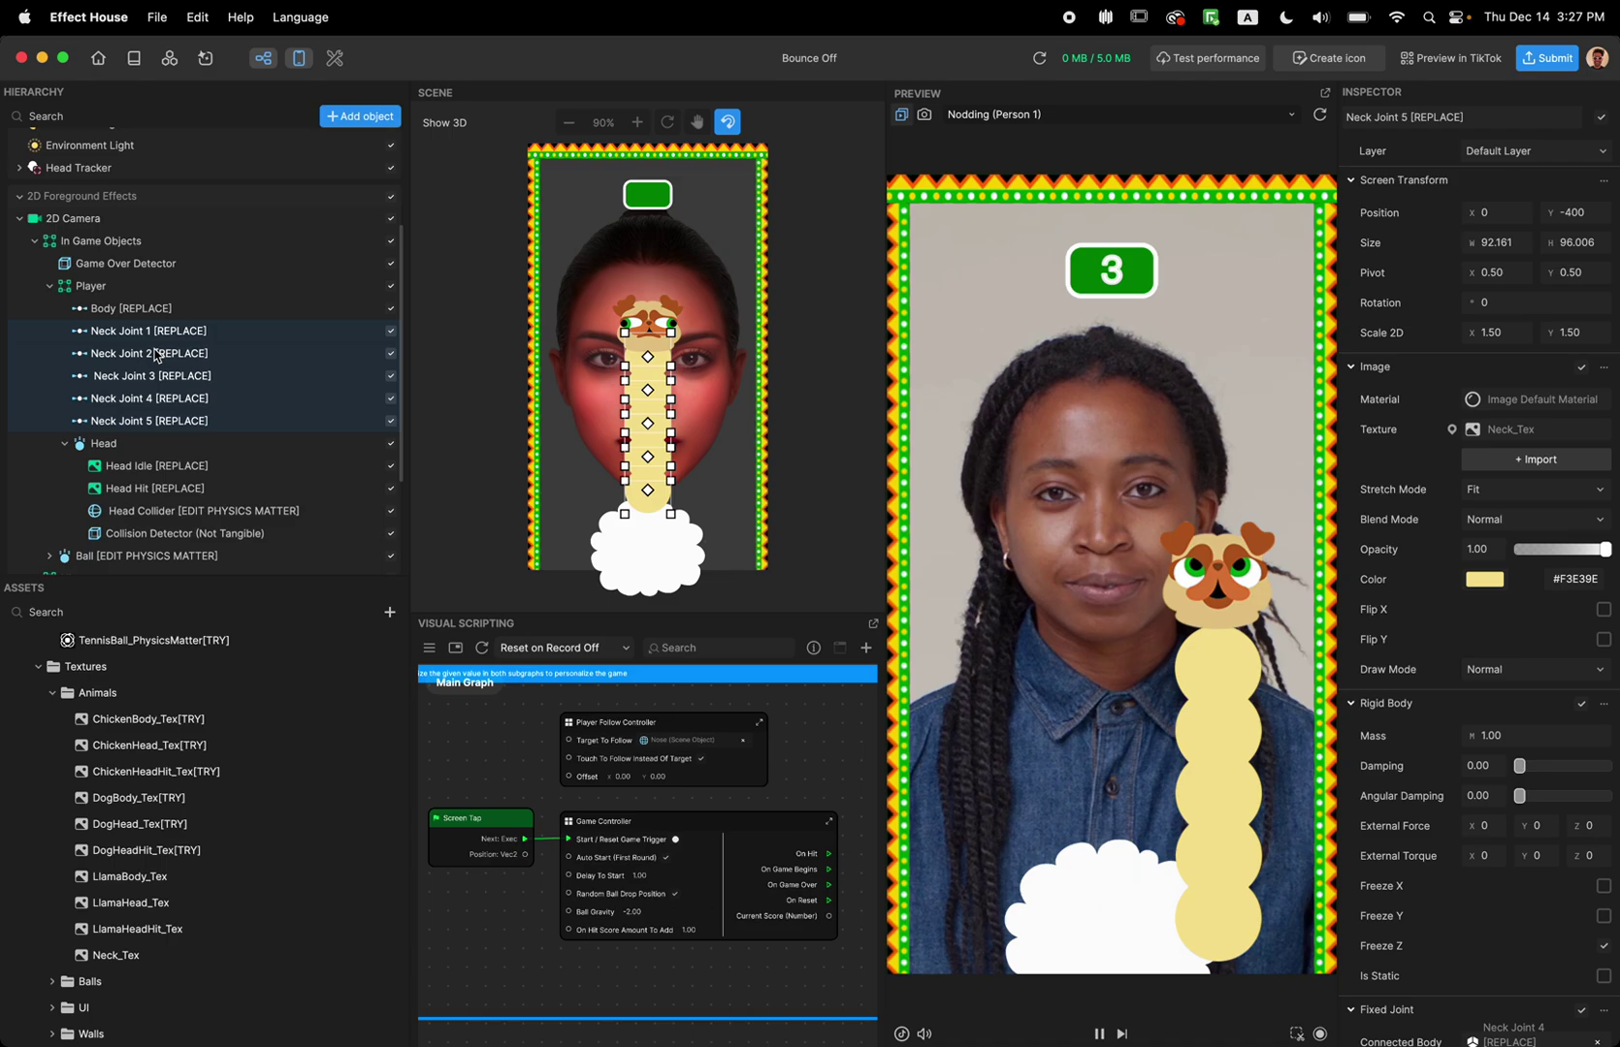
Step: Darken Neck Joints 2 and 4 slightly to #DBCD8F
{"action": "left_click", "coordinate": [155, 355]}
{"action": "left_click", "coordinate": [160, 399], "text": "super"}
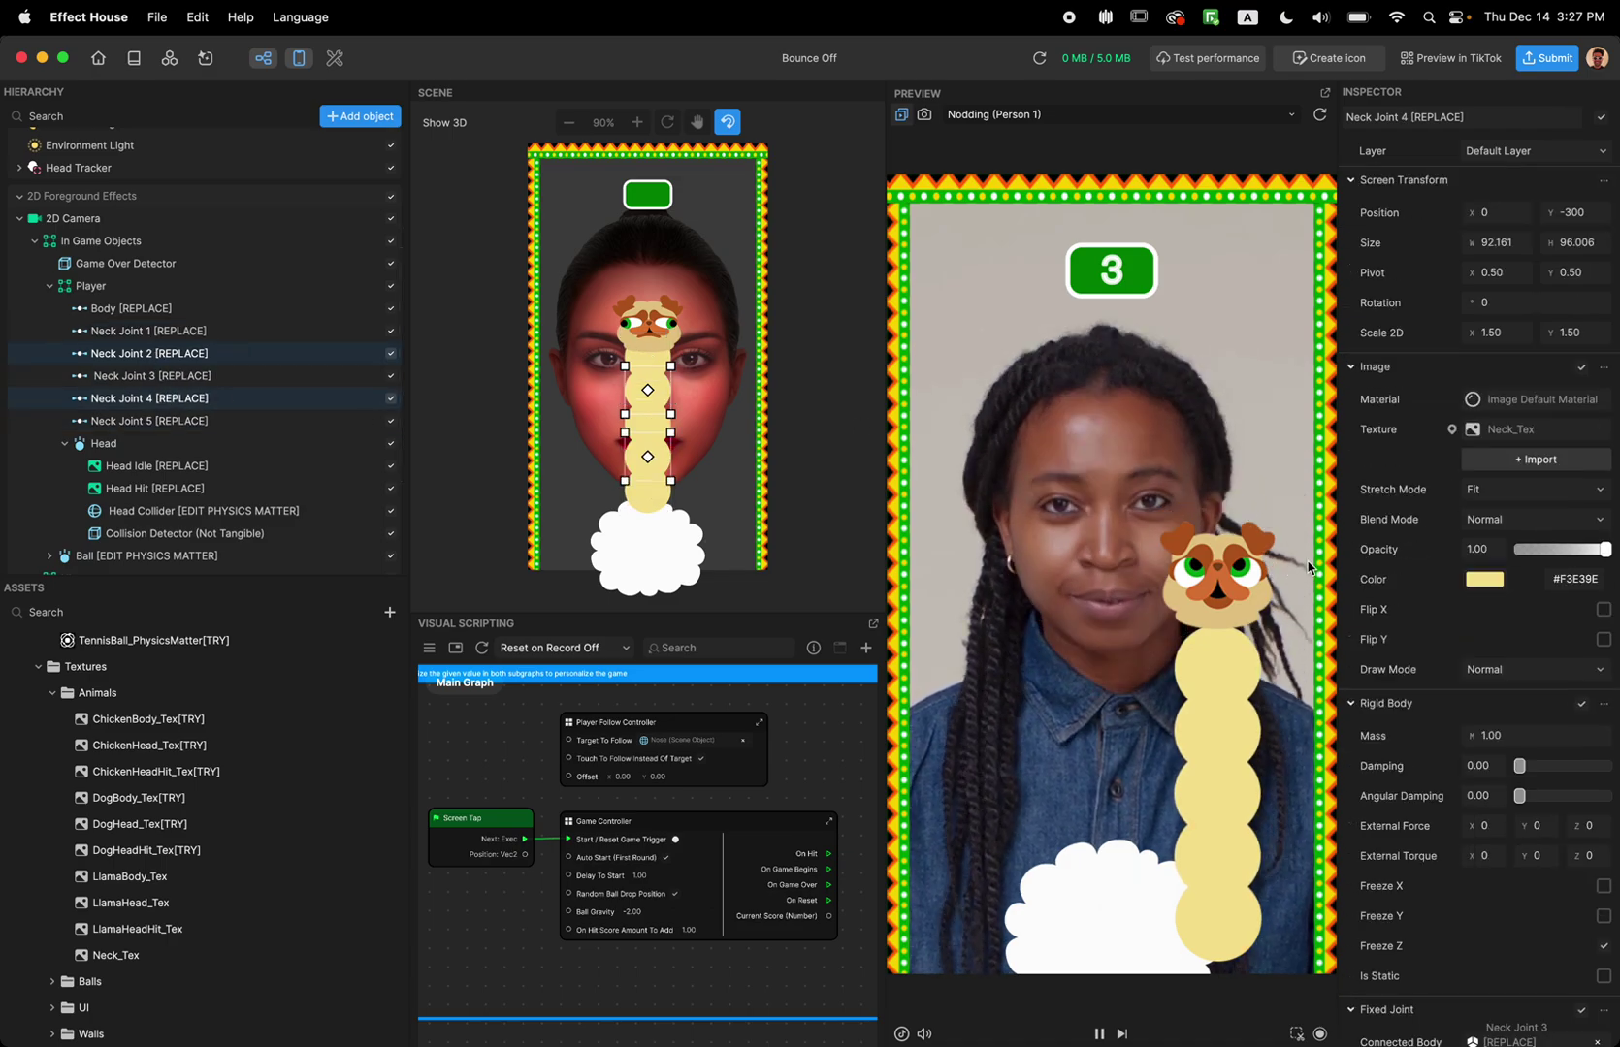
{"action": "left_click", "coordinate": [1488, 585]}
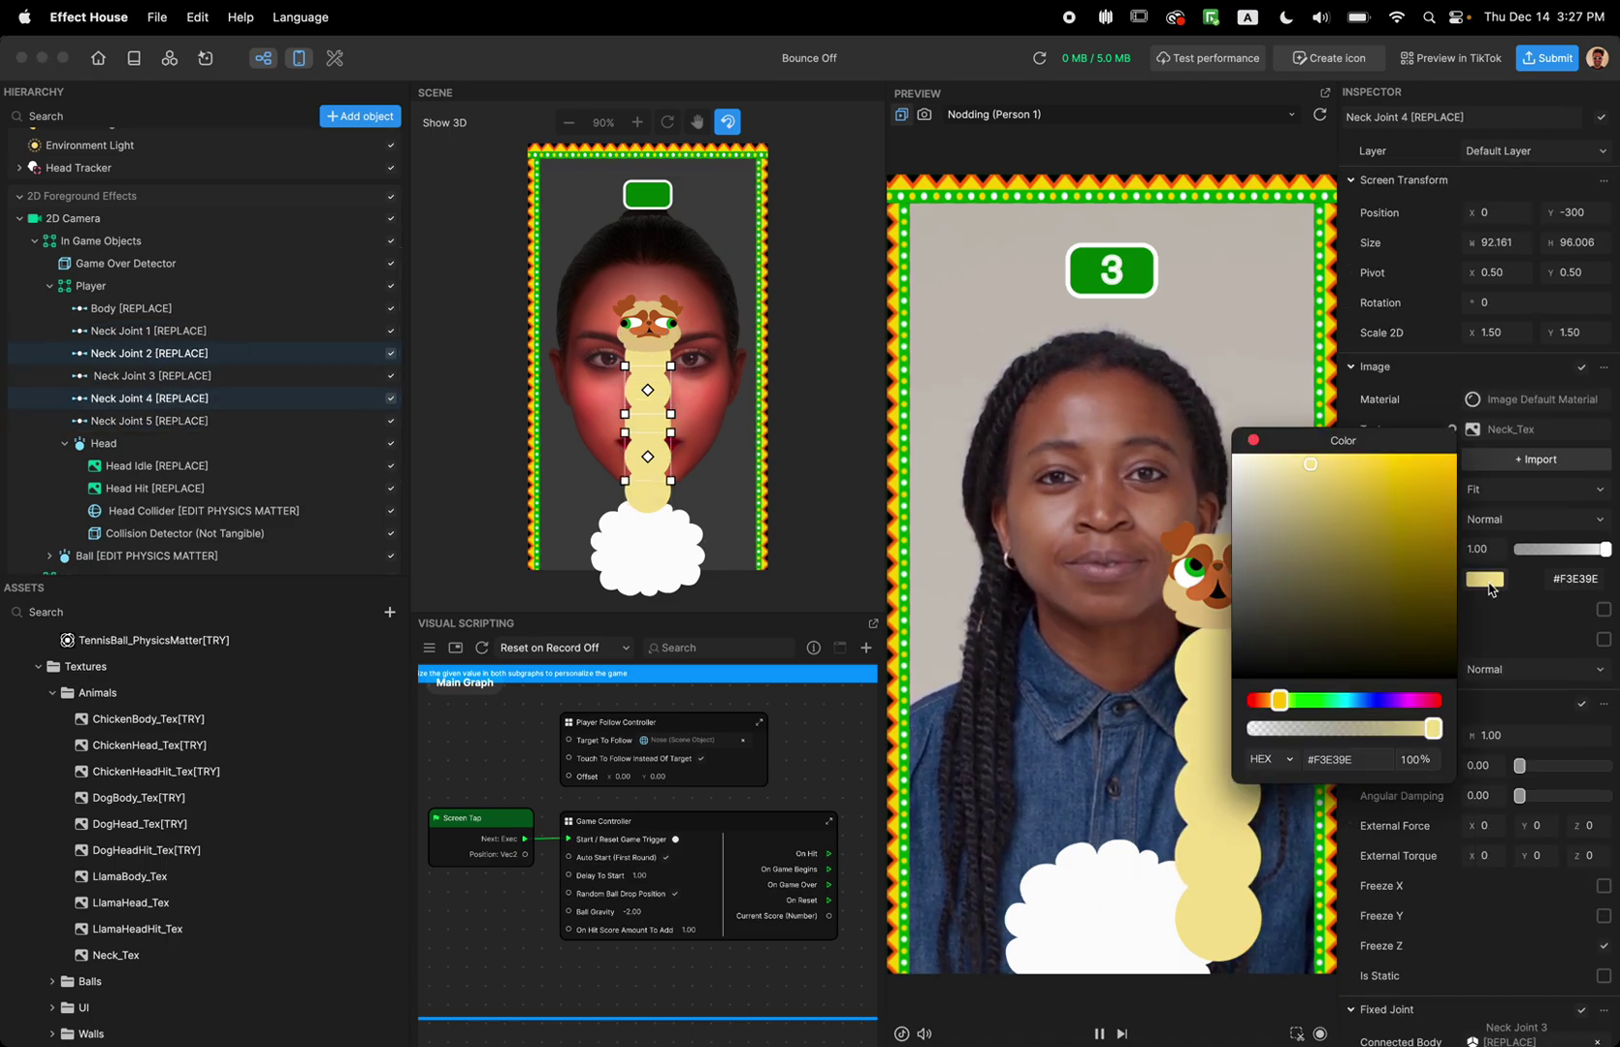
{"action": "left_click", "coordinate": [1308, 483]}
{"action": "left_click", "coordinate": [1253, 441]}
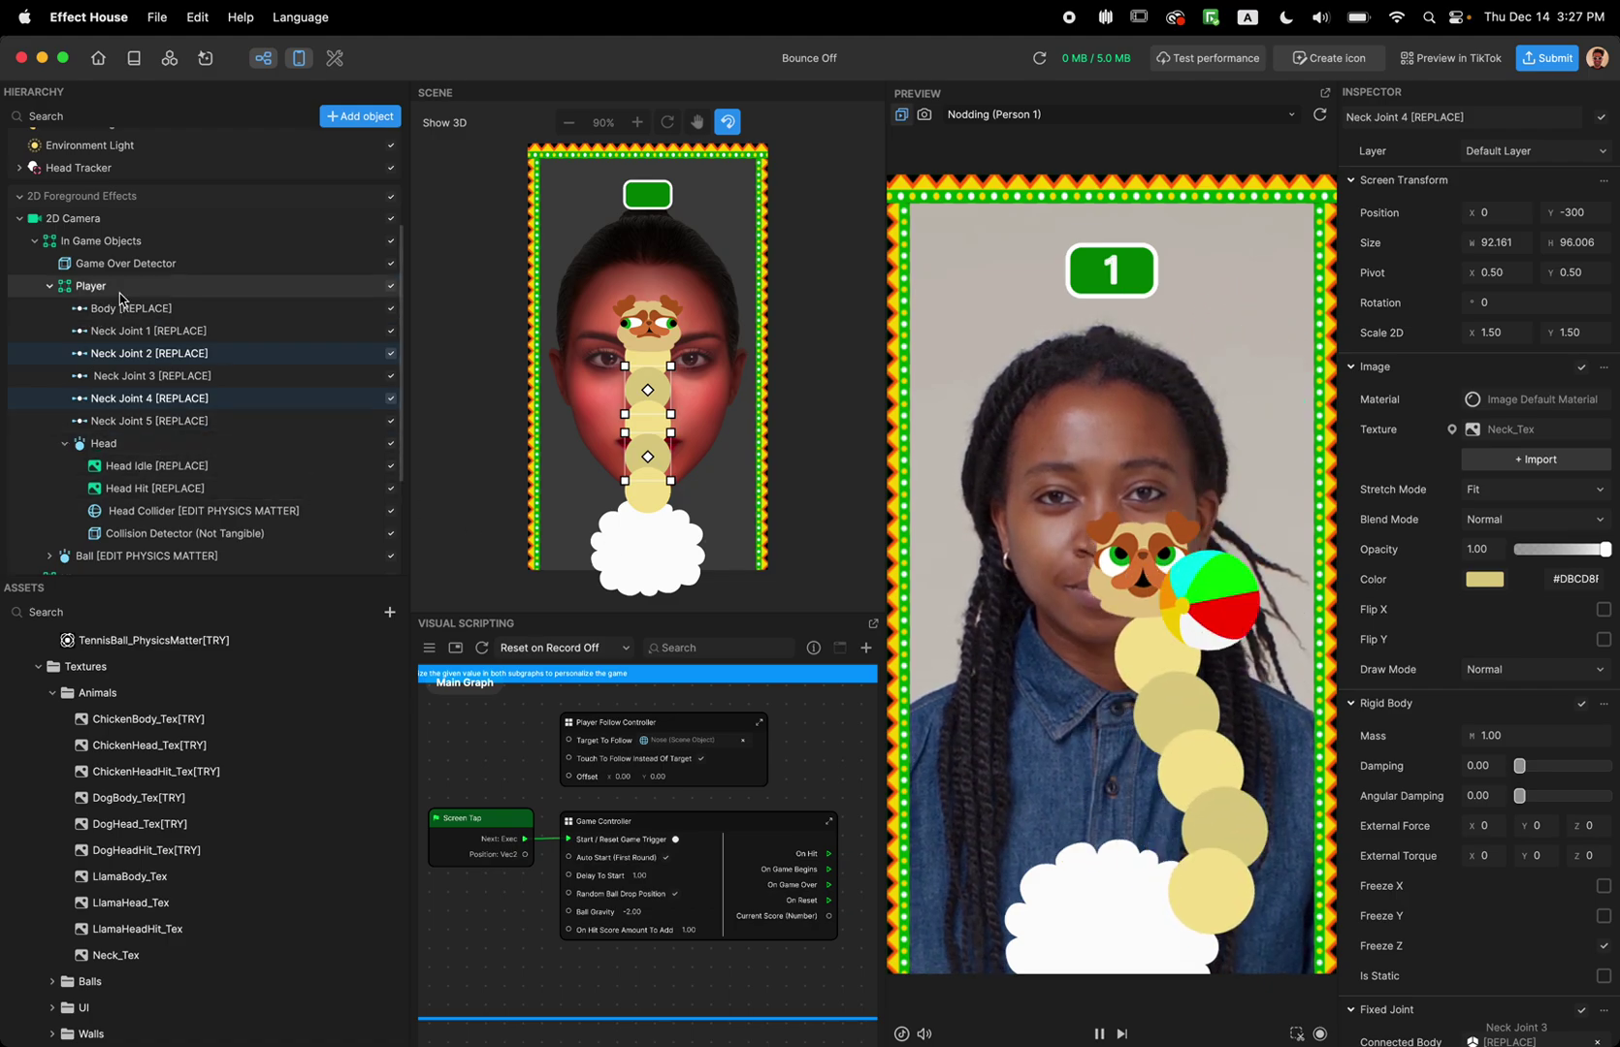
Step: Texture Body [REPLACE] with DogBody_Tex[TRY] and bounce the ball to test it
{"action": "left_click", "coordinate": [49, 308]}
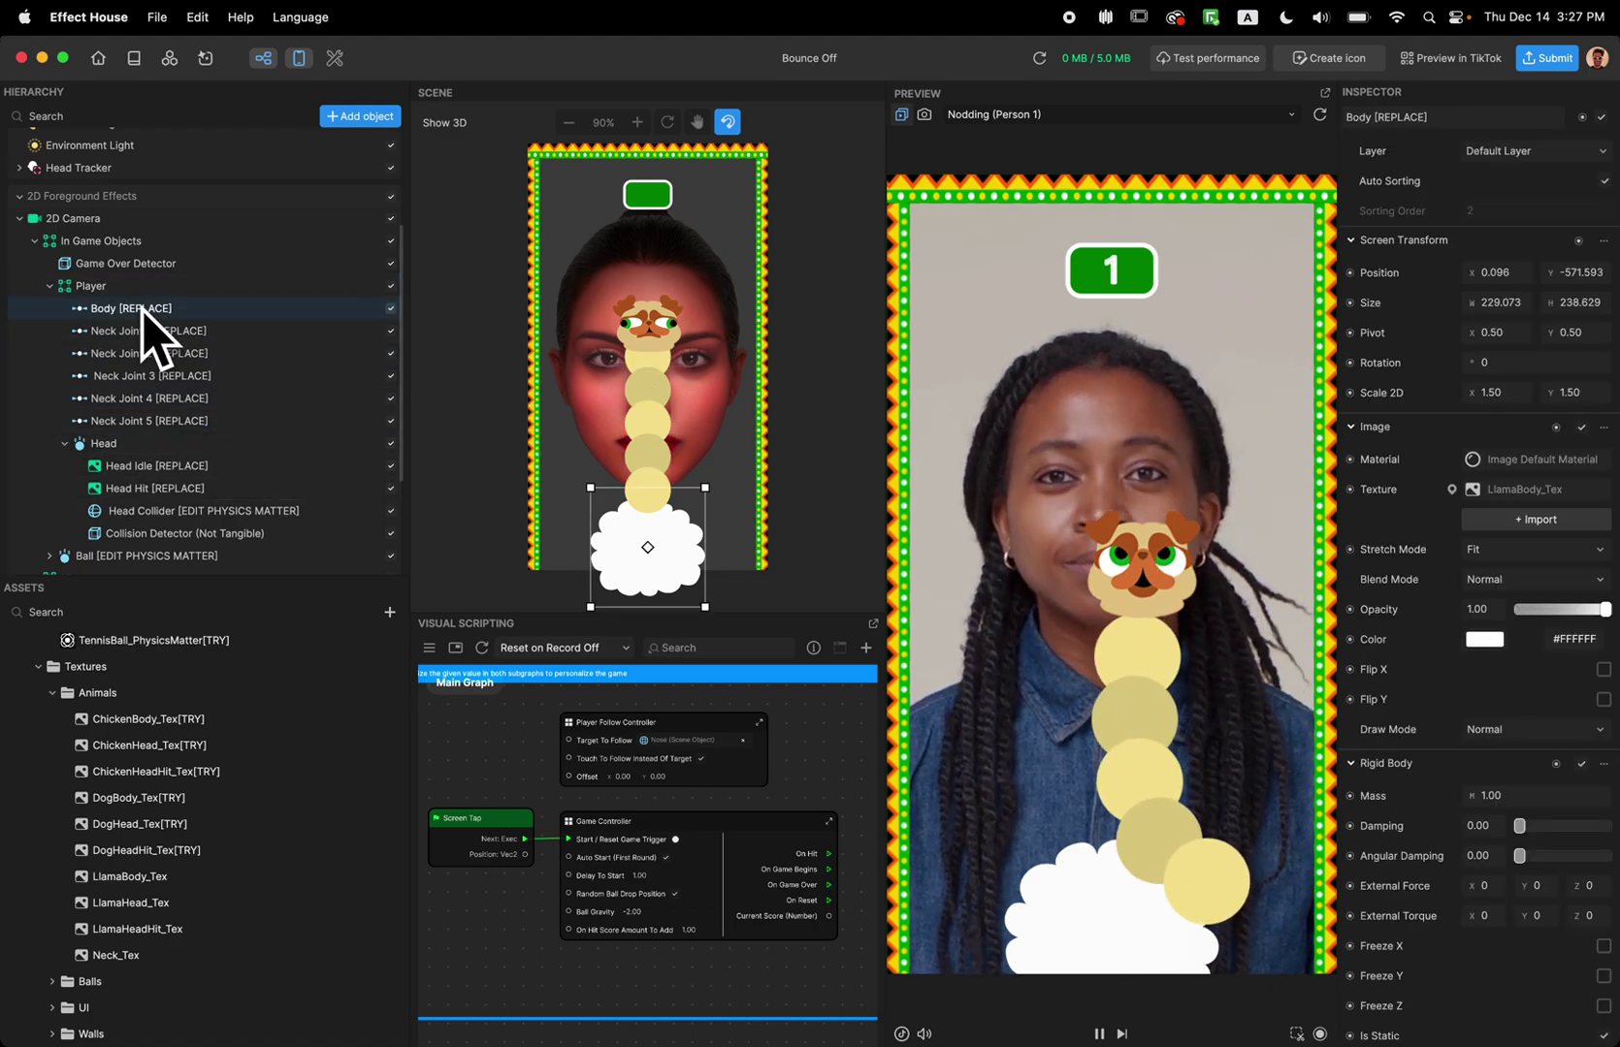
{"action": "left_click", "coordinate": [1518, 494]}
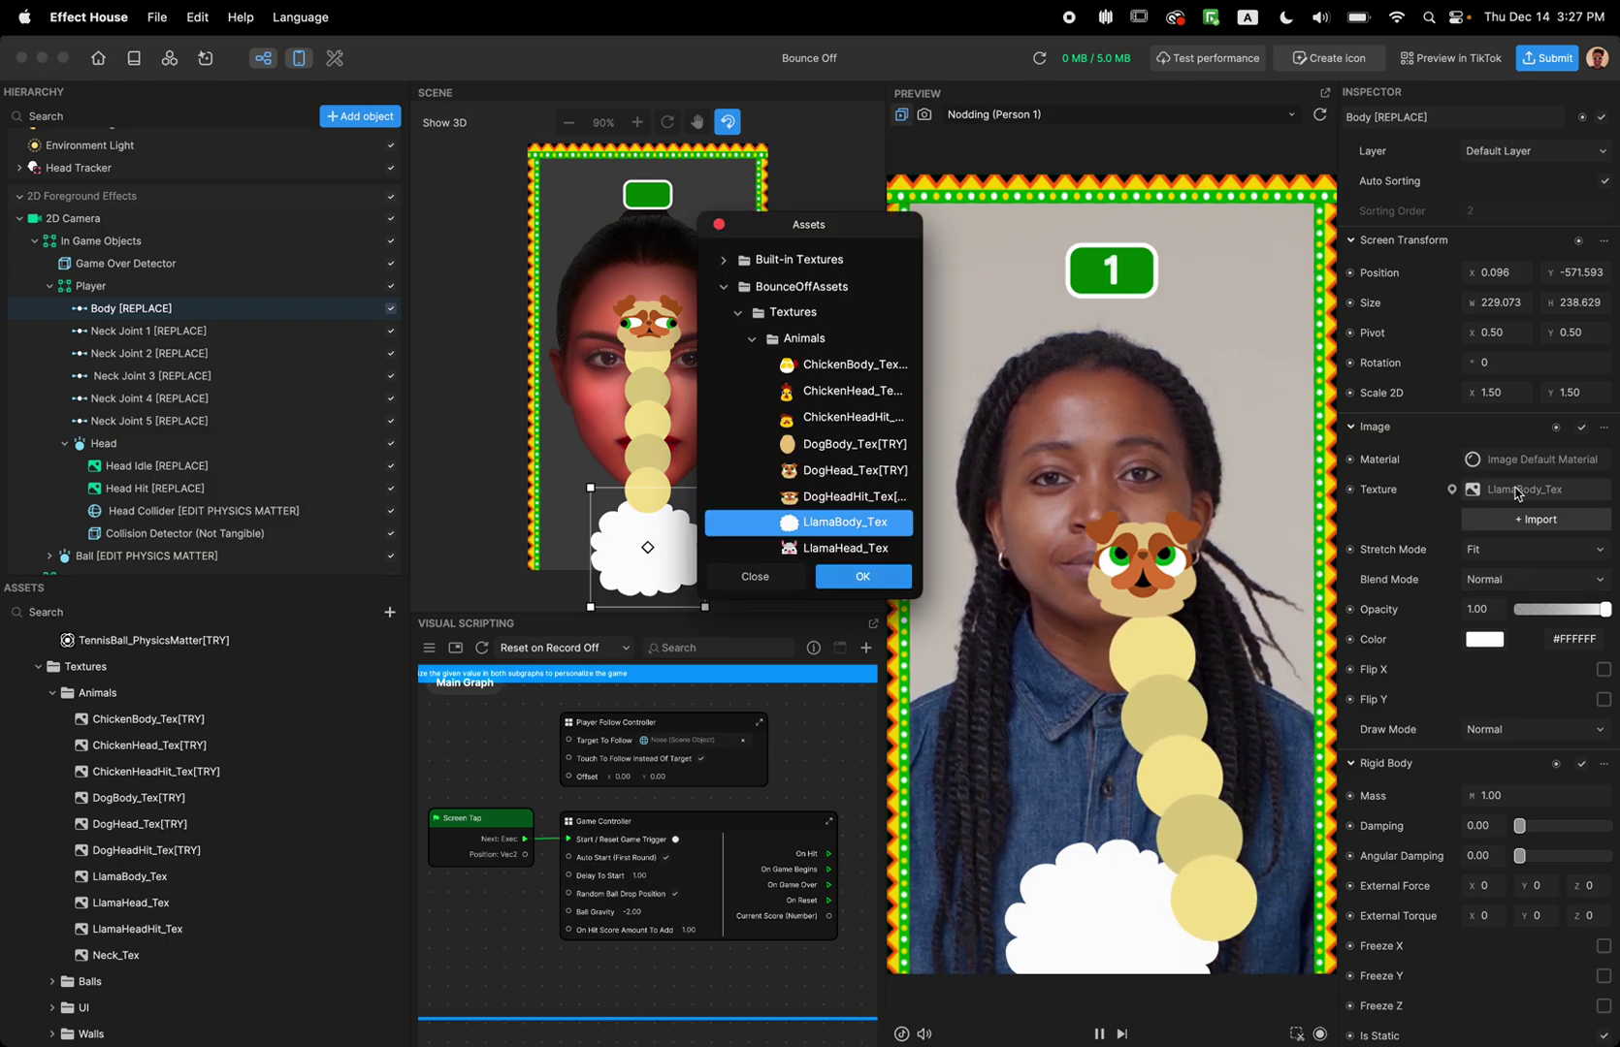
{"action": "scroll", "coordinate": [869, 475], "scroll_direction": "down", "scroll_amount": 5}
{"action": "scroll", "coordinate": [869, 474], "scroll_direction": "up", "scroll_amount": 5}
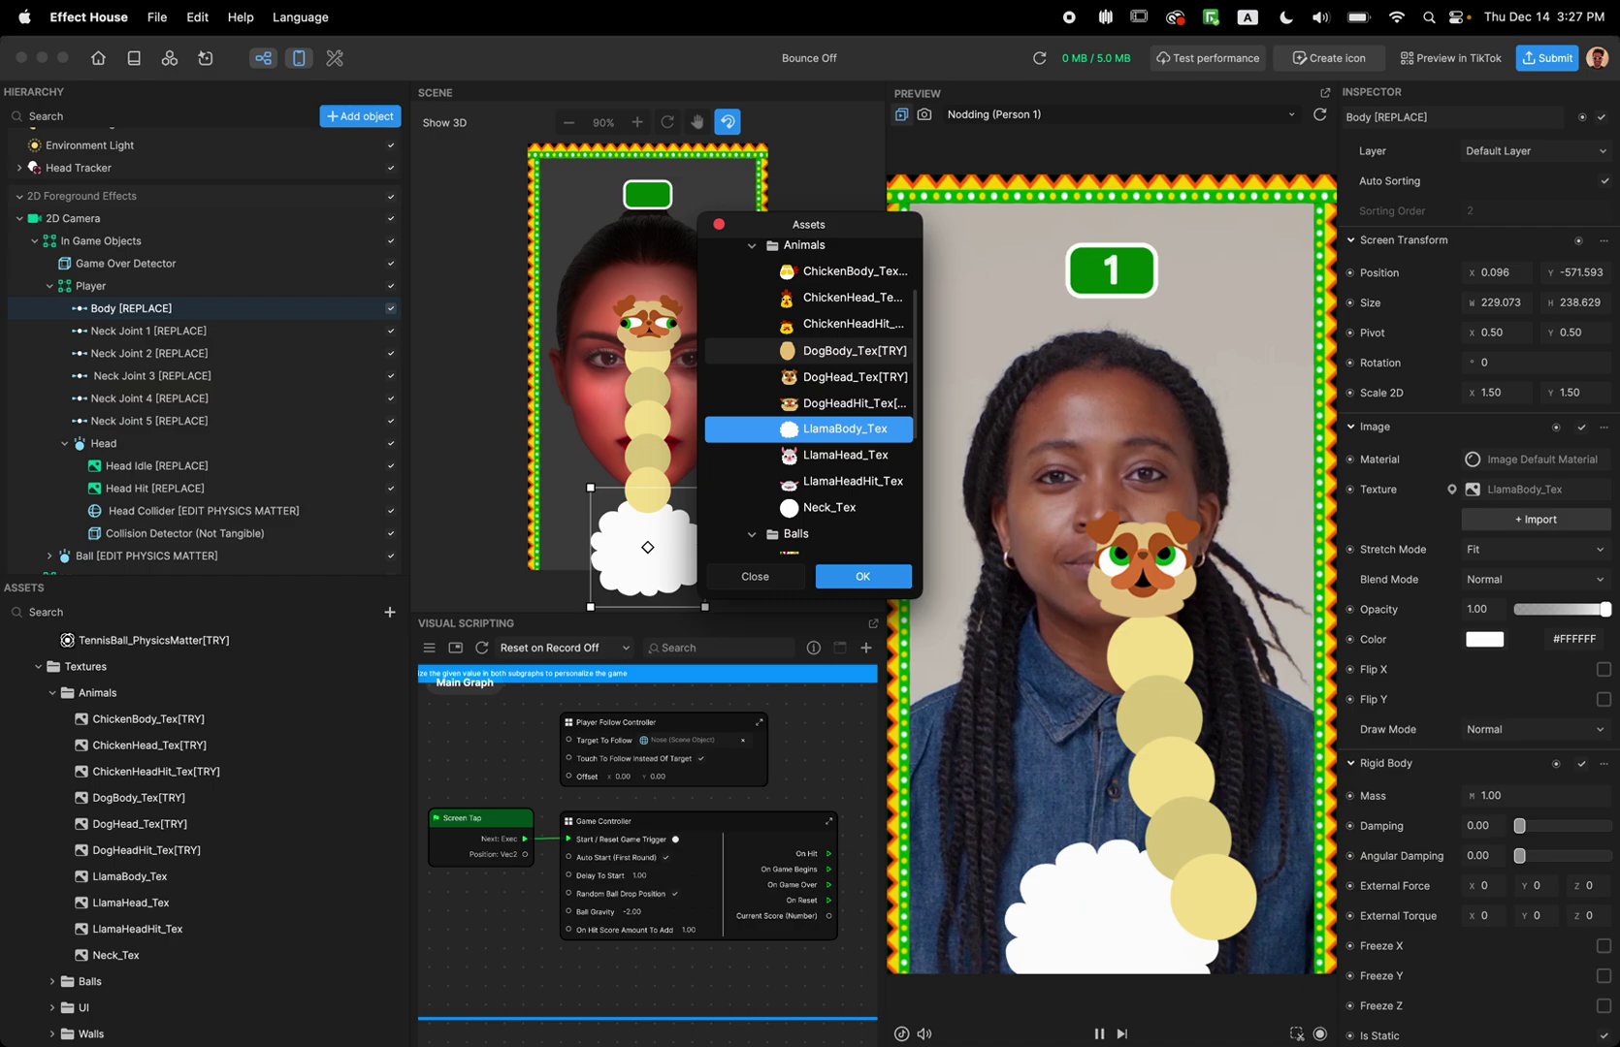
{"action": "double_click", "coordinate": [826, 357]}
{"action": "left_click_drag", "start_coordinate": [1120, 582], "coordinate": [1048, 669]}
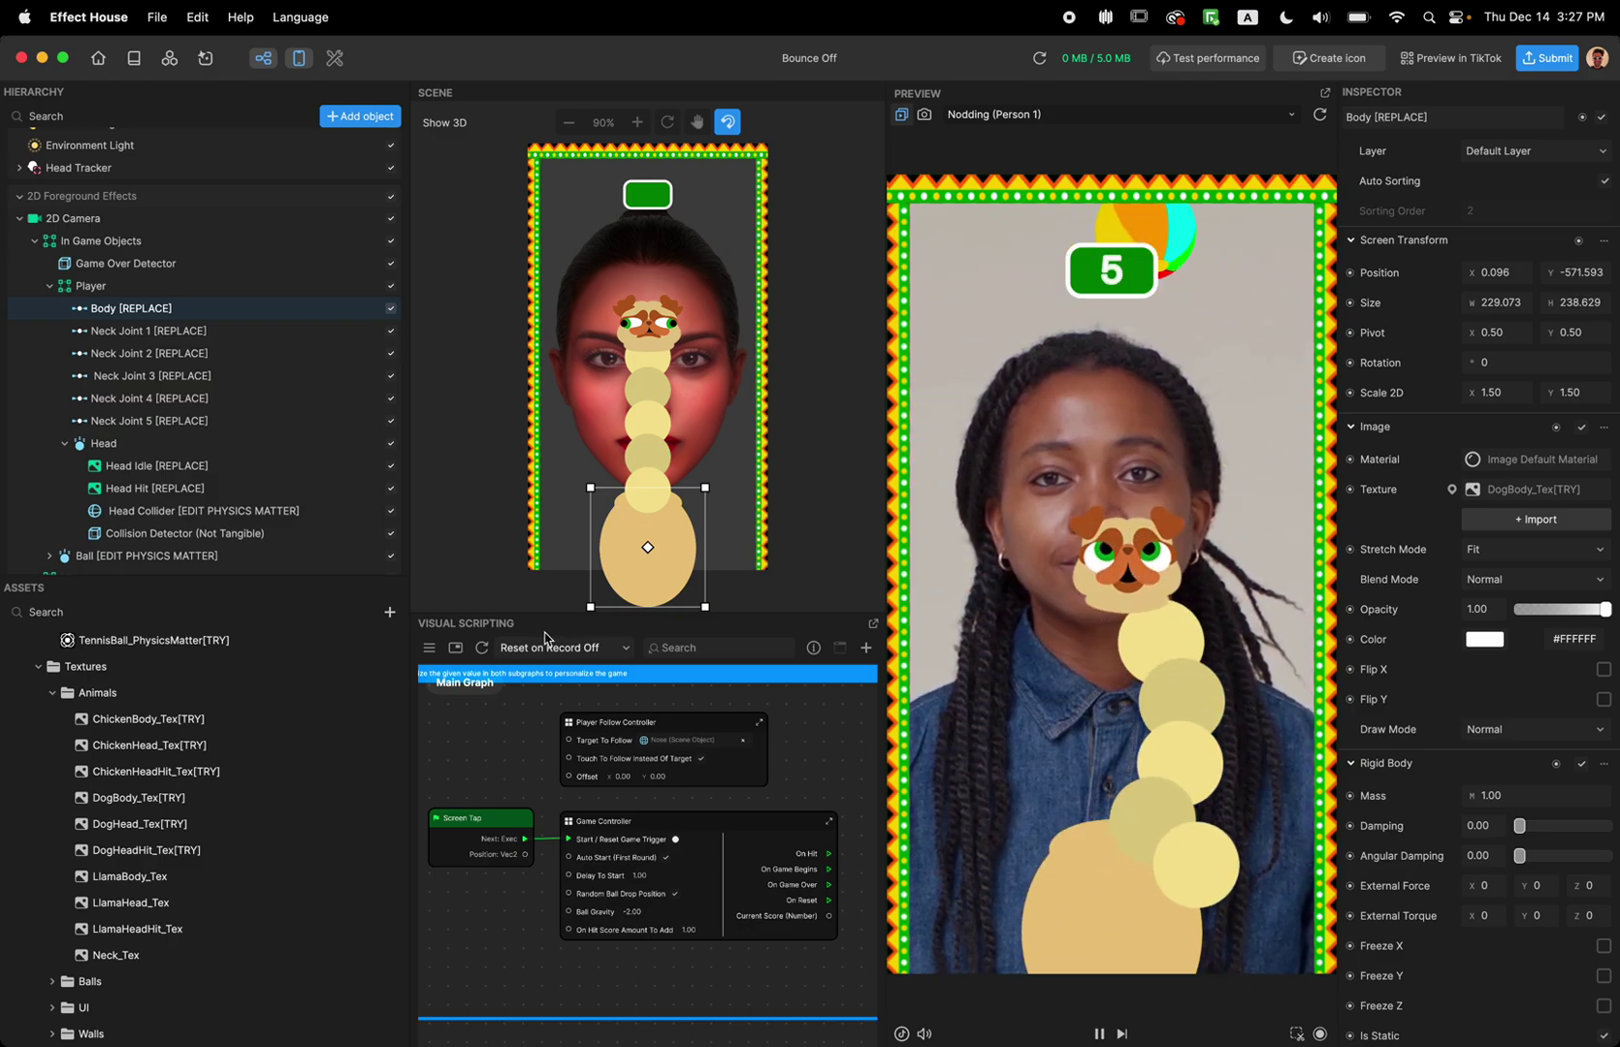
Step: Under Ball [EDIT PHYSICS MATTER], turn off Beach Ball and enable Tennis Ball [TRY]
{"action": "scroll", "coordinate": [291, 494], "scroll_direction": "down", "scroll_amount": 3}
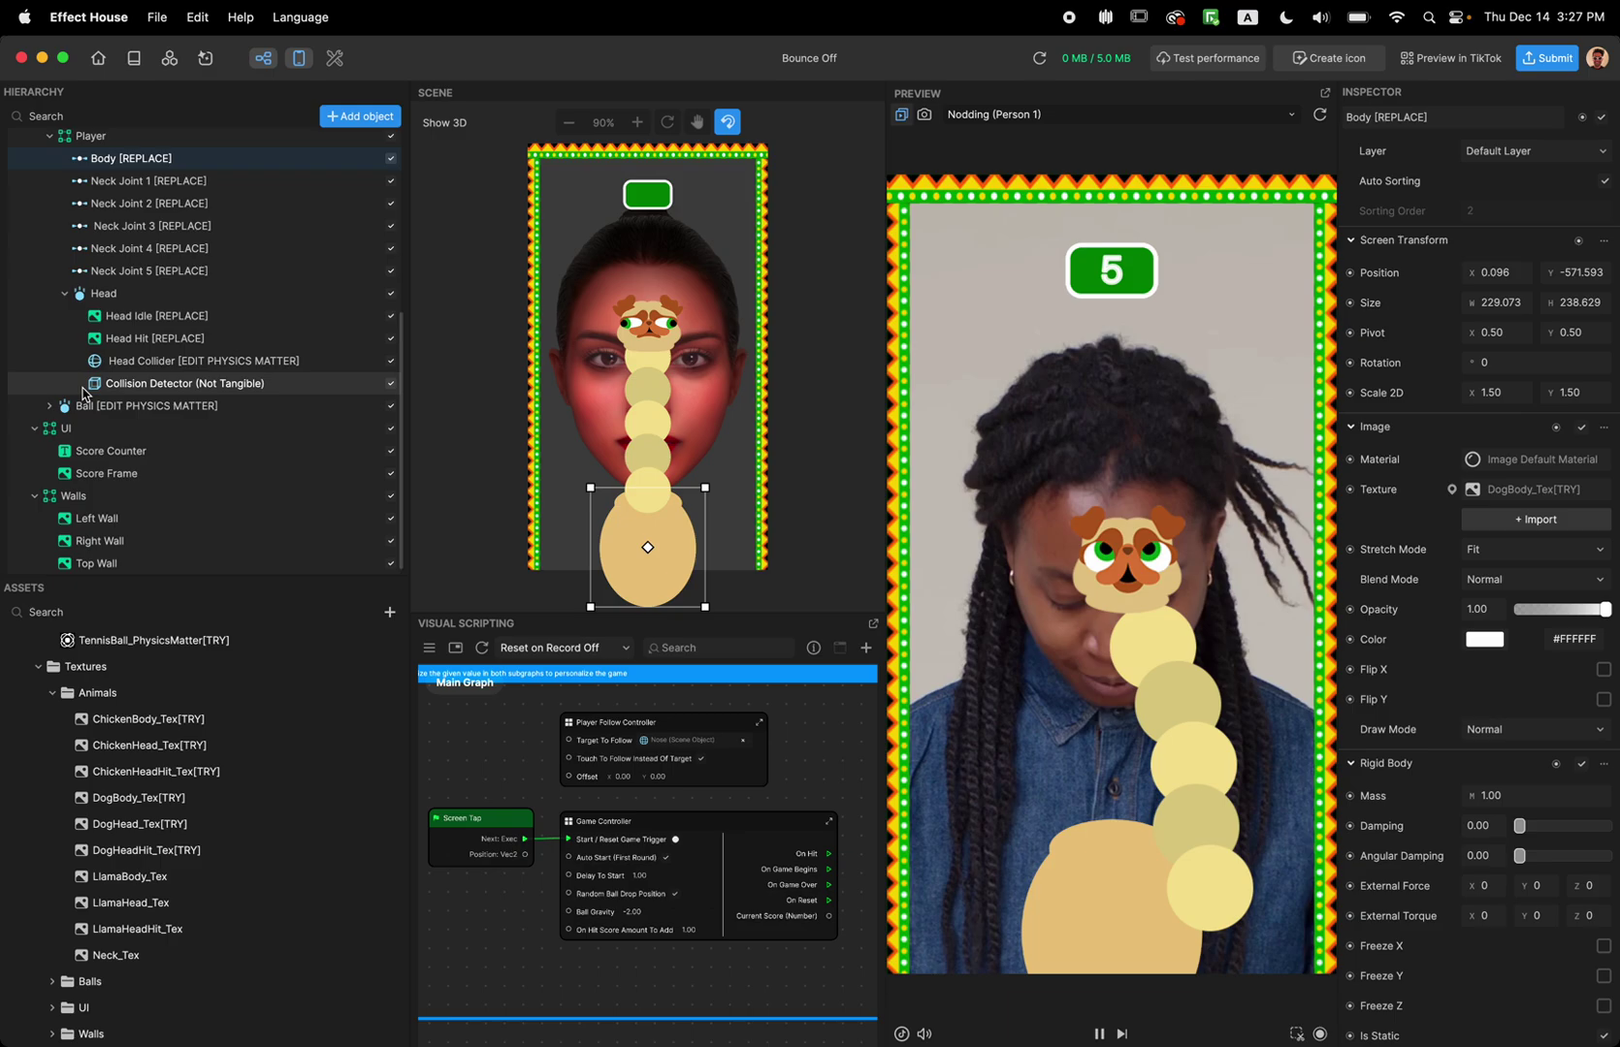
{"action": "left_click", "coordinate": [50, 407]}
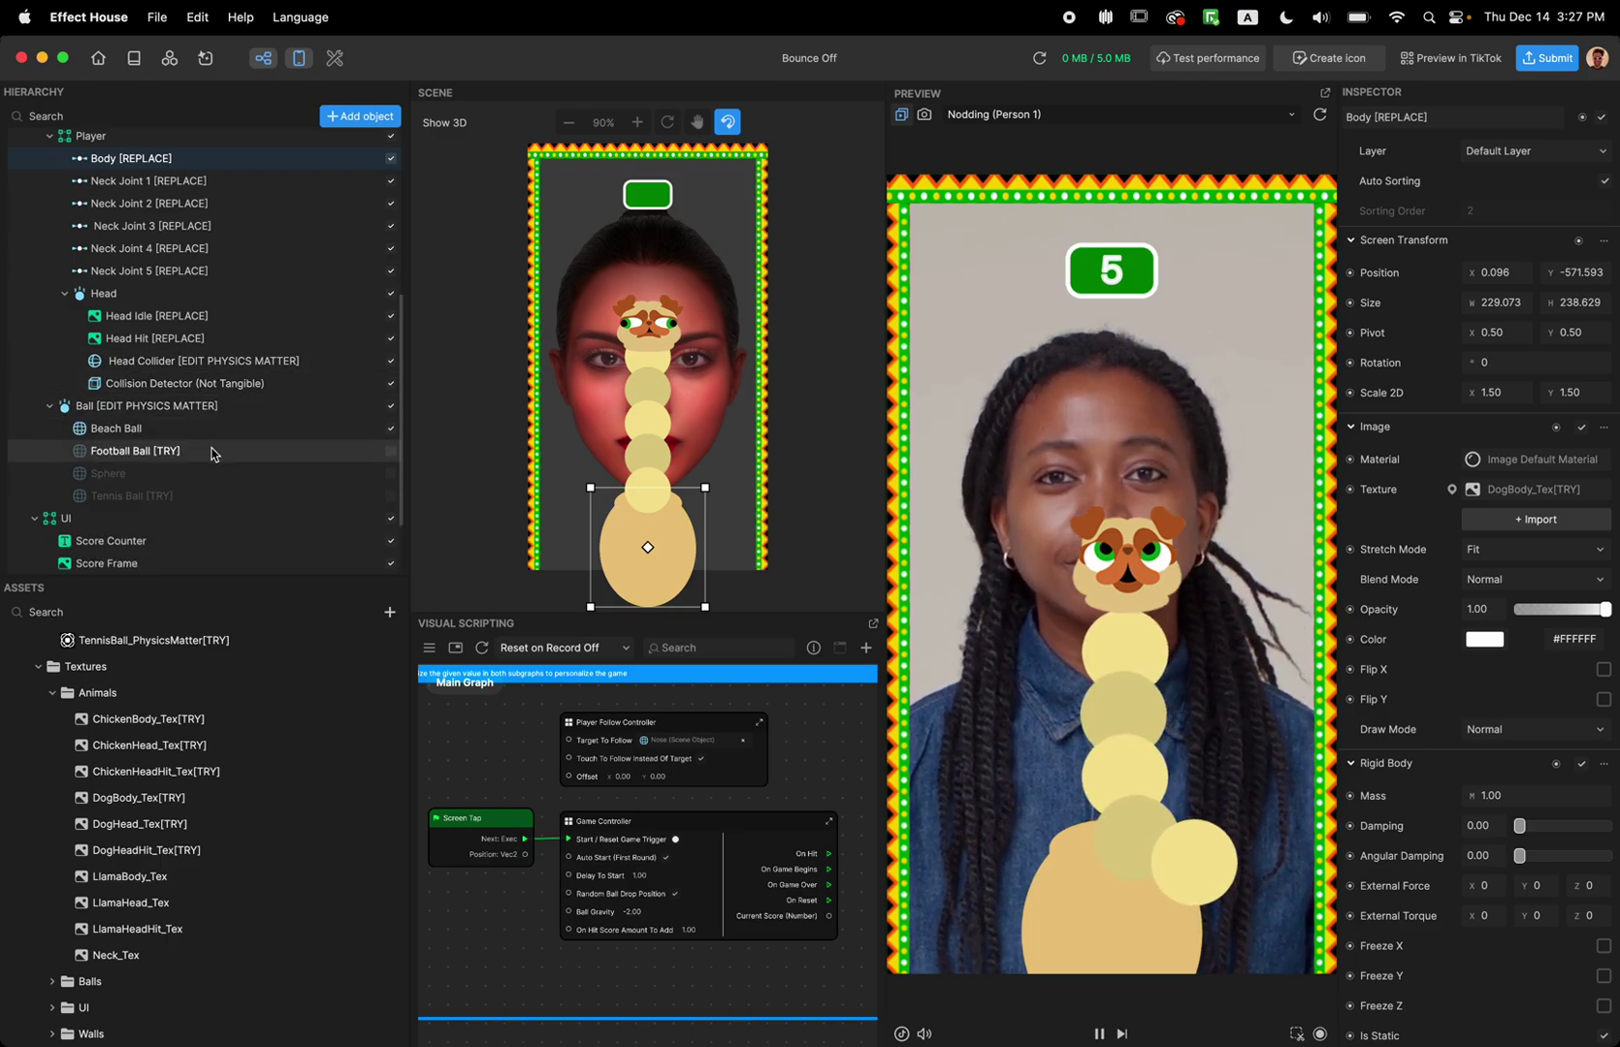
{"action": "left_click", "coordinate": [390, 427]}
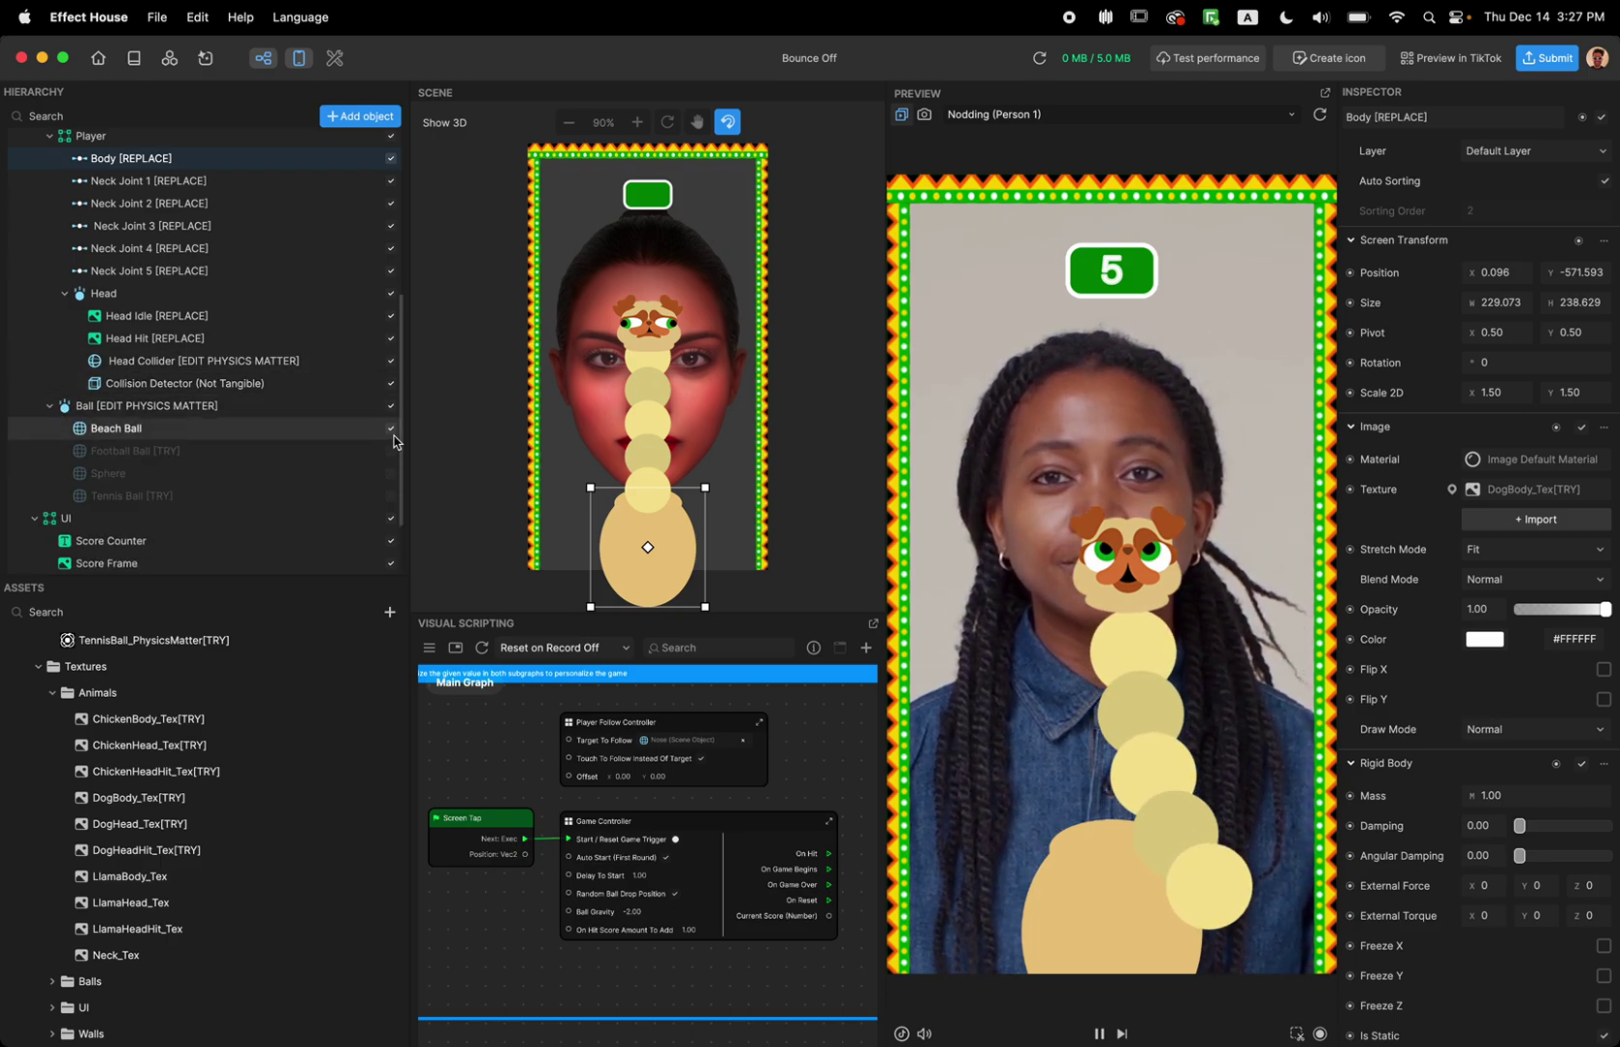
{"action": "left_click", "coordinate": [391, 499]}
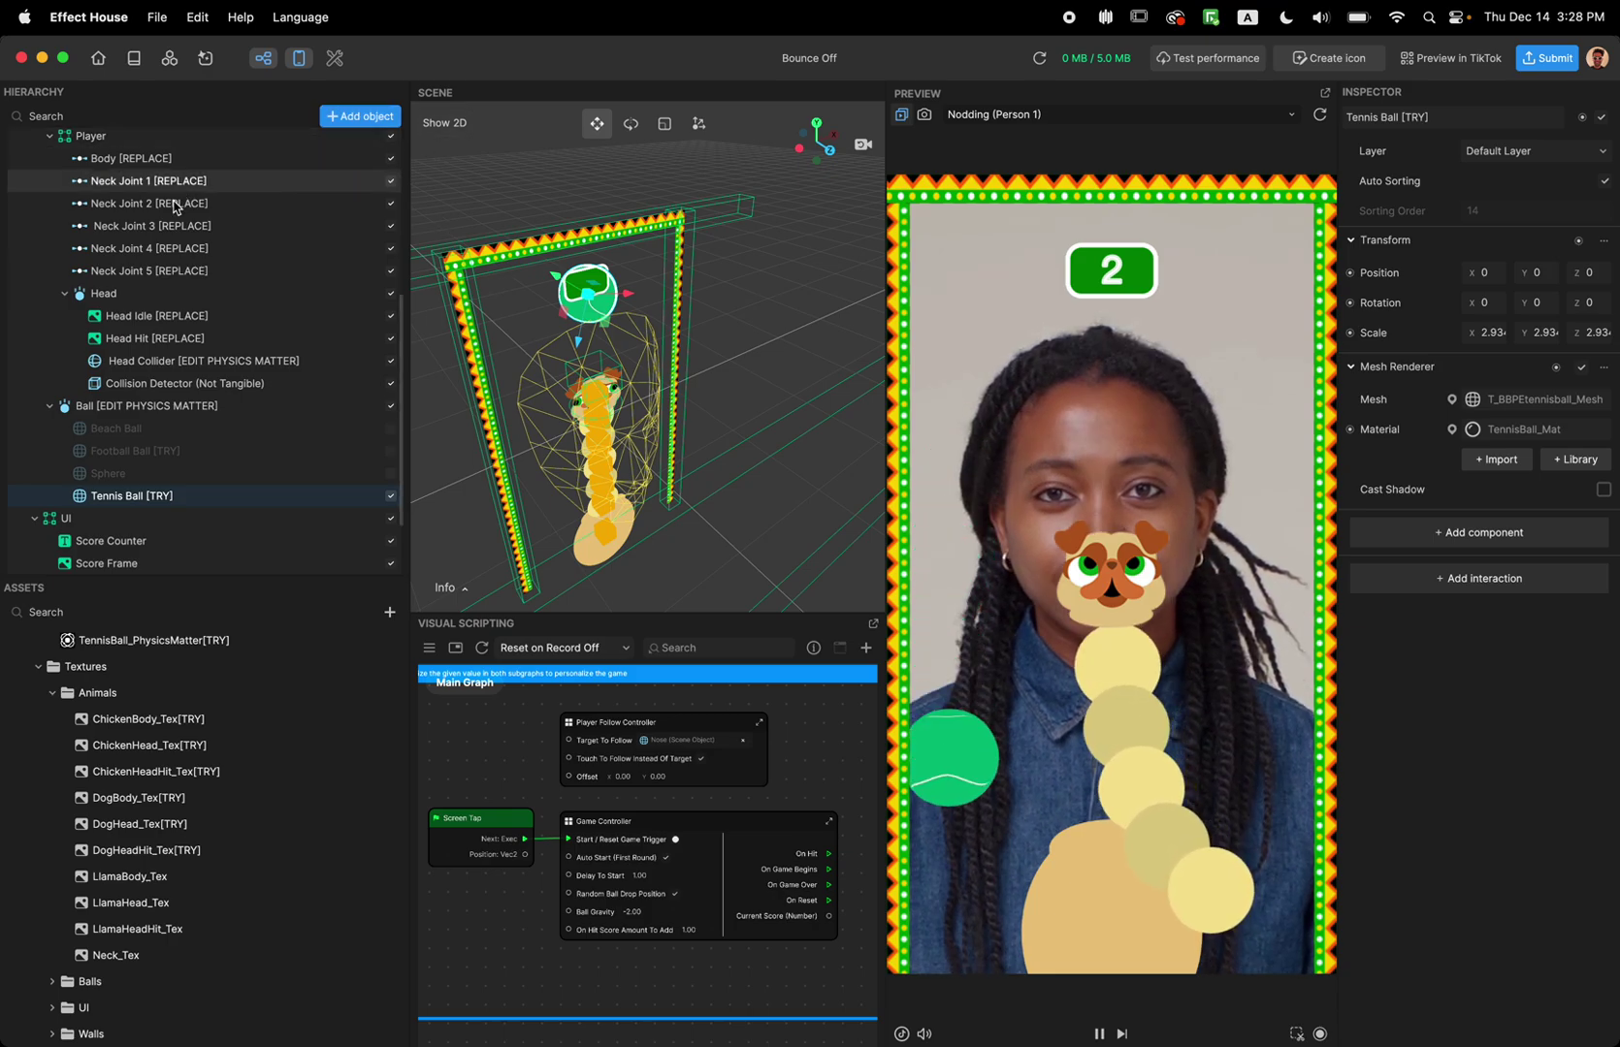
Step: Browse the Animals textures, viewing ChickenBody and ChickenHead
{"action": "scroll", "coordinate": [65, 790], "scroll_direction": "up", "scroll_amount": 1}
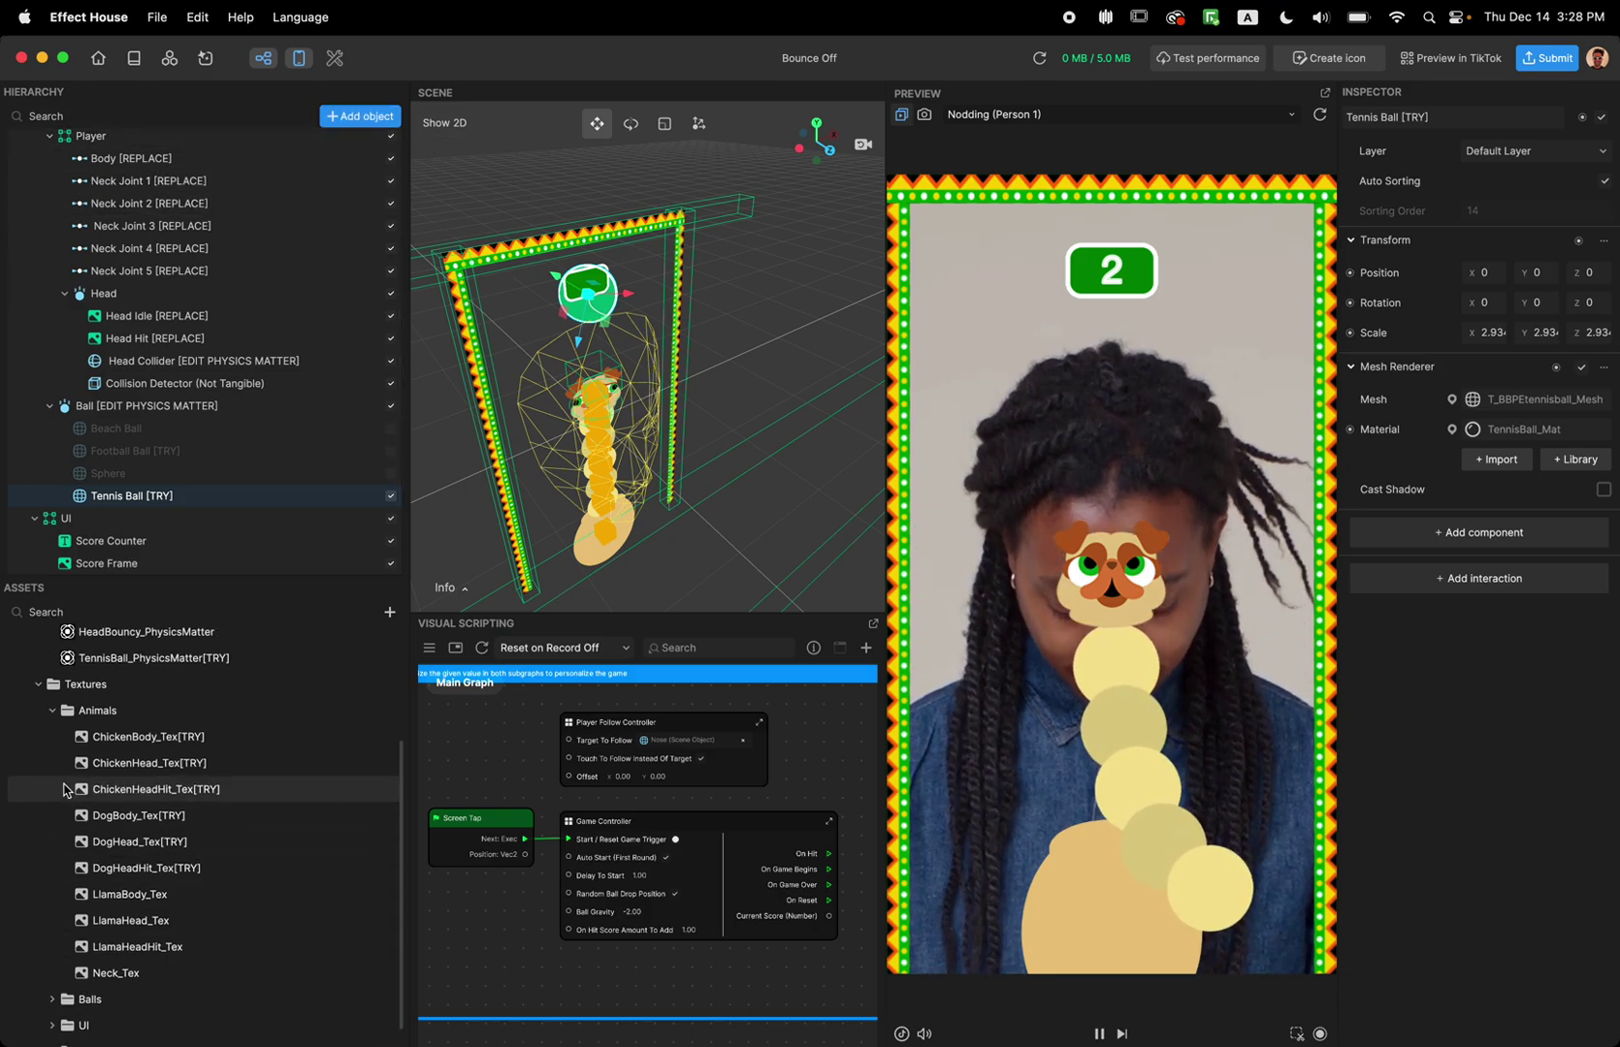
{"action": "left_click", "coordinate": [36, 685]}
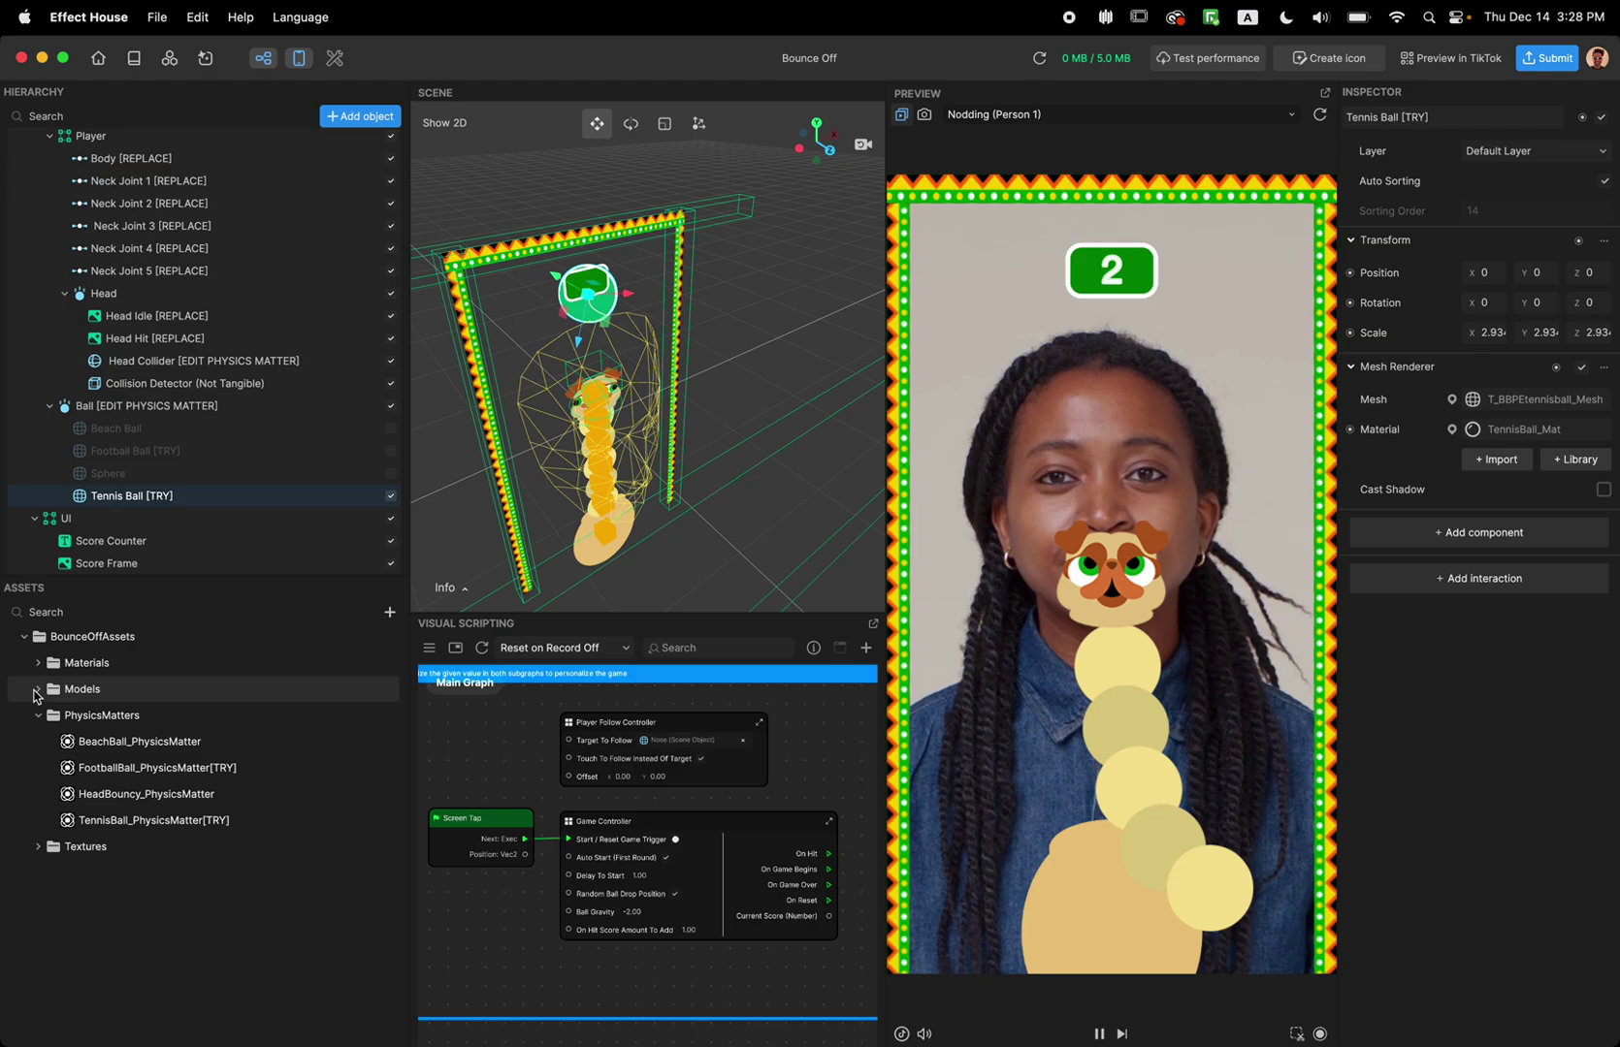
{"action": "left_click", "coordinate": [40, 847]}
{"action": "scroll", "coordinate": [58, 824], "scroll_direction": "down", "scroll_amount": 3}
{"action": "left_click", "coordinate": [146, 719]}
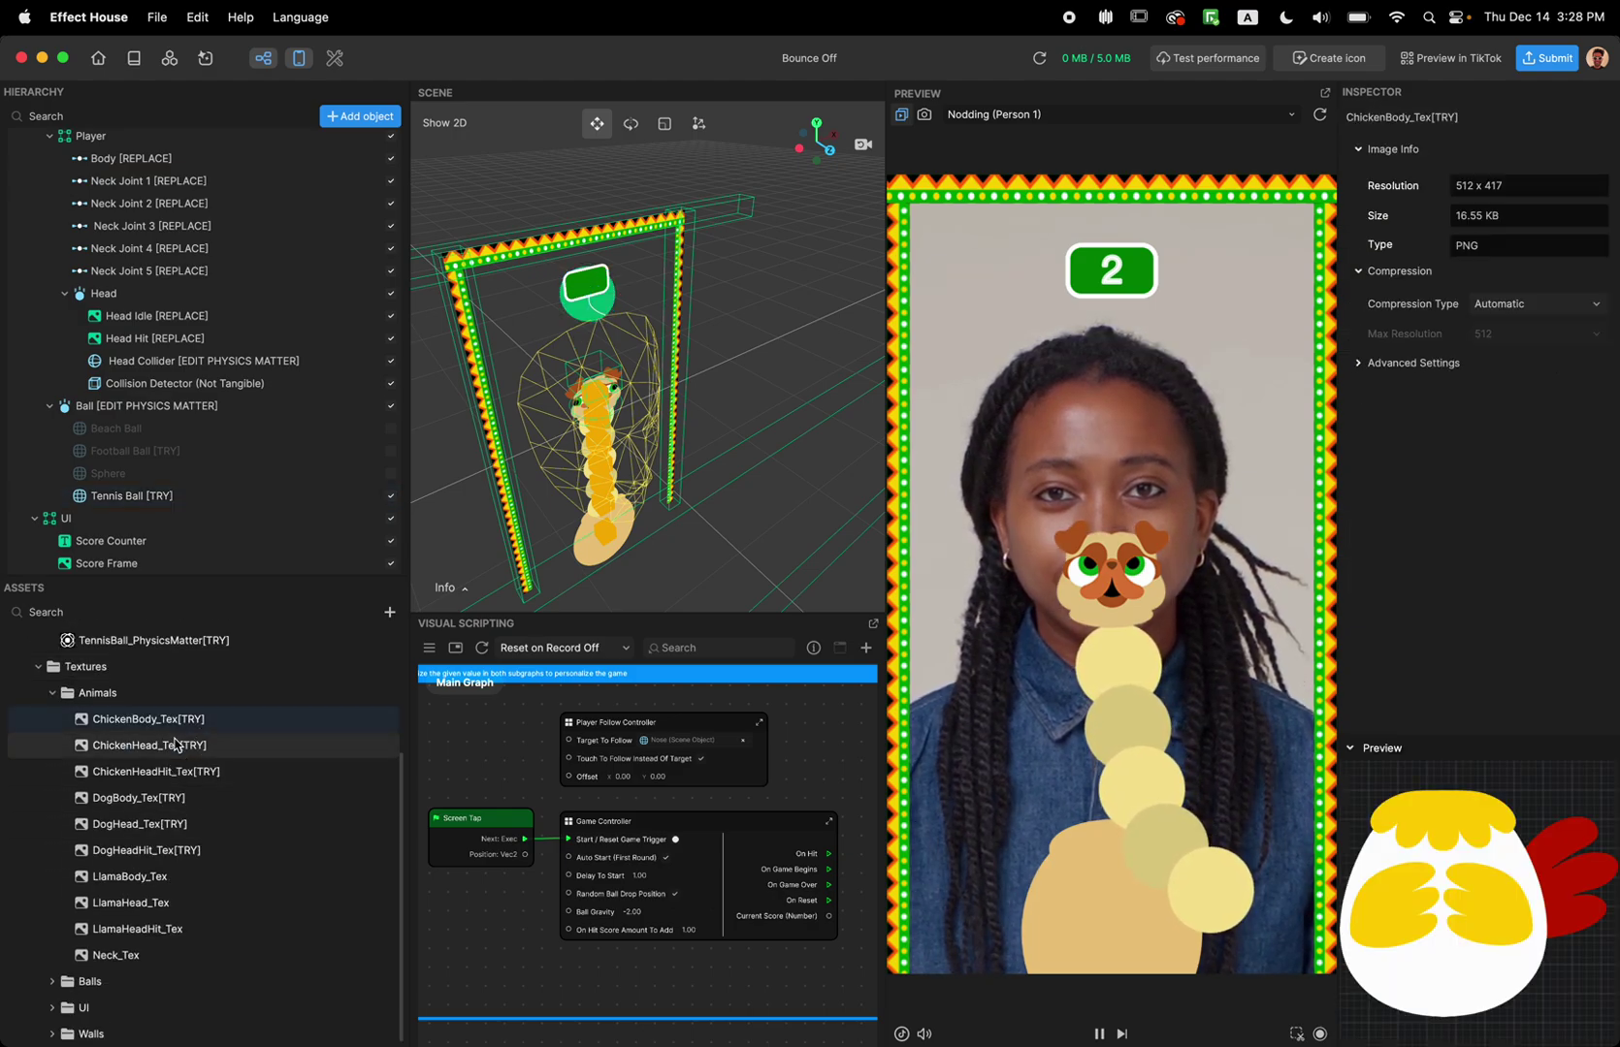
{"action": "left_click", "coordinate": [170, 754]}
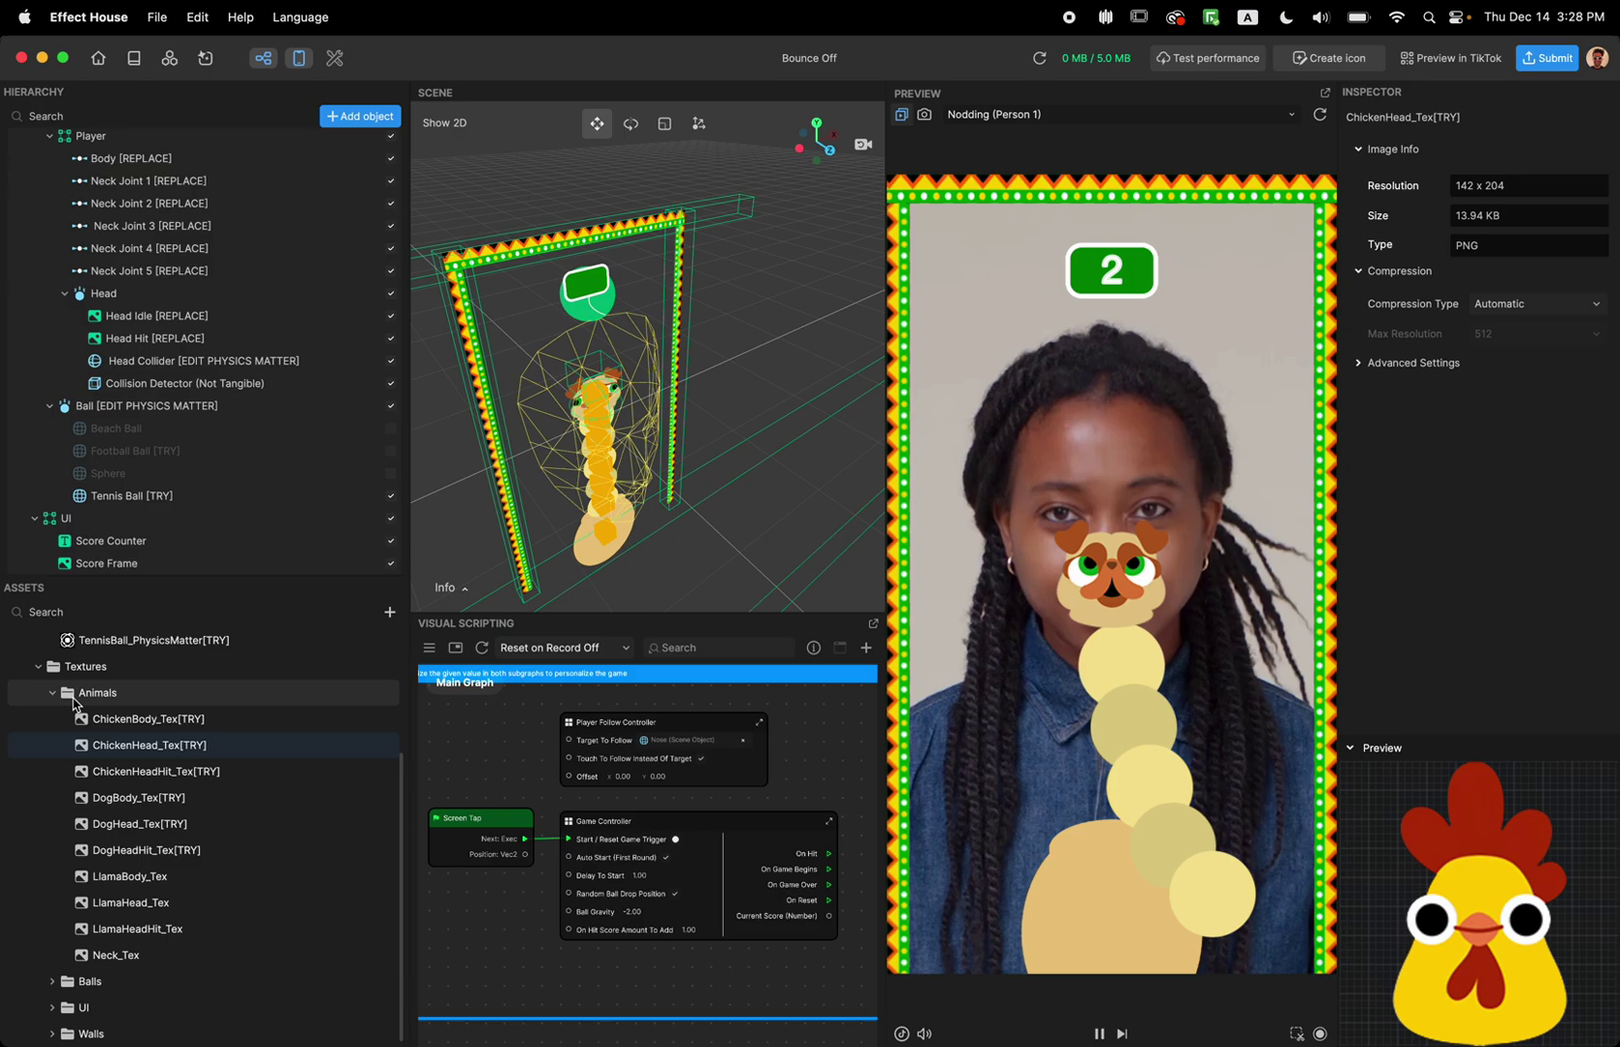
{"action": "left_click", "coordinate": [126, 719]}
Step: Collapse the texture and physics matter folders and bring up Asset Studio's 2D Sticker page
{"action": "left_click", "coordinate": [38, 666]}
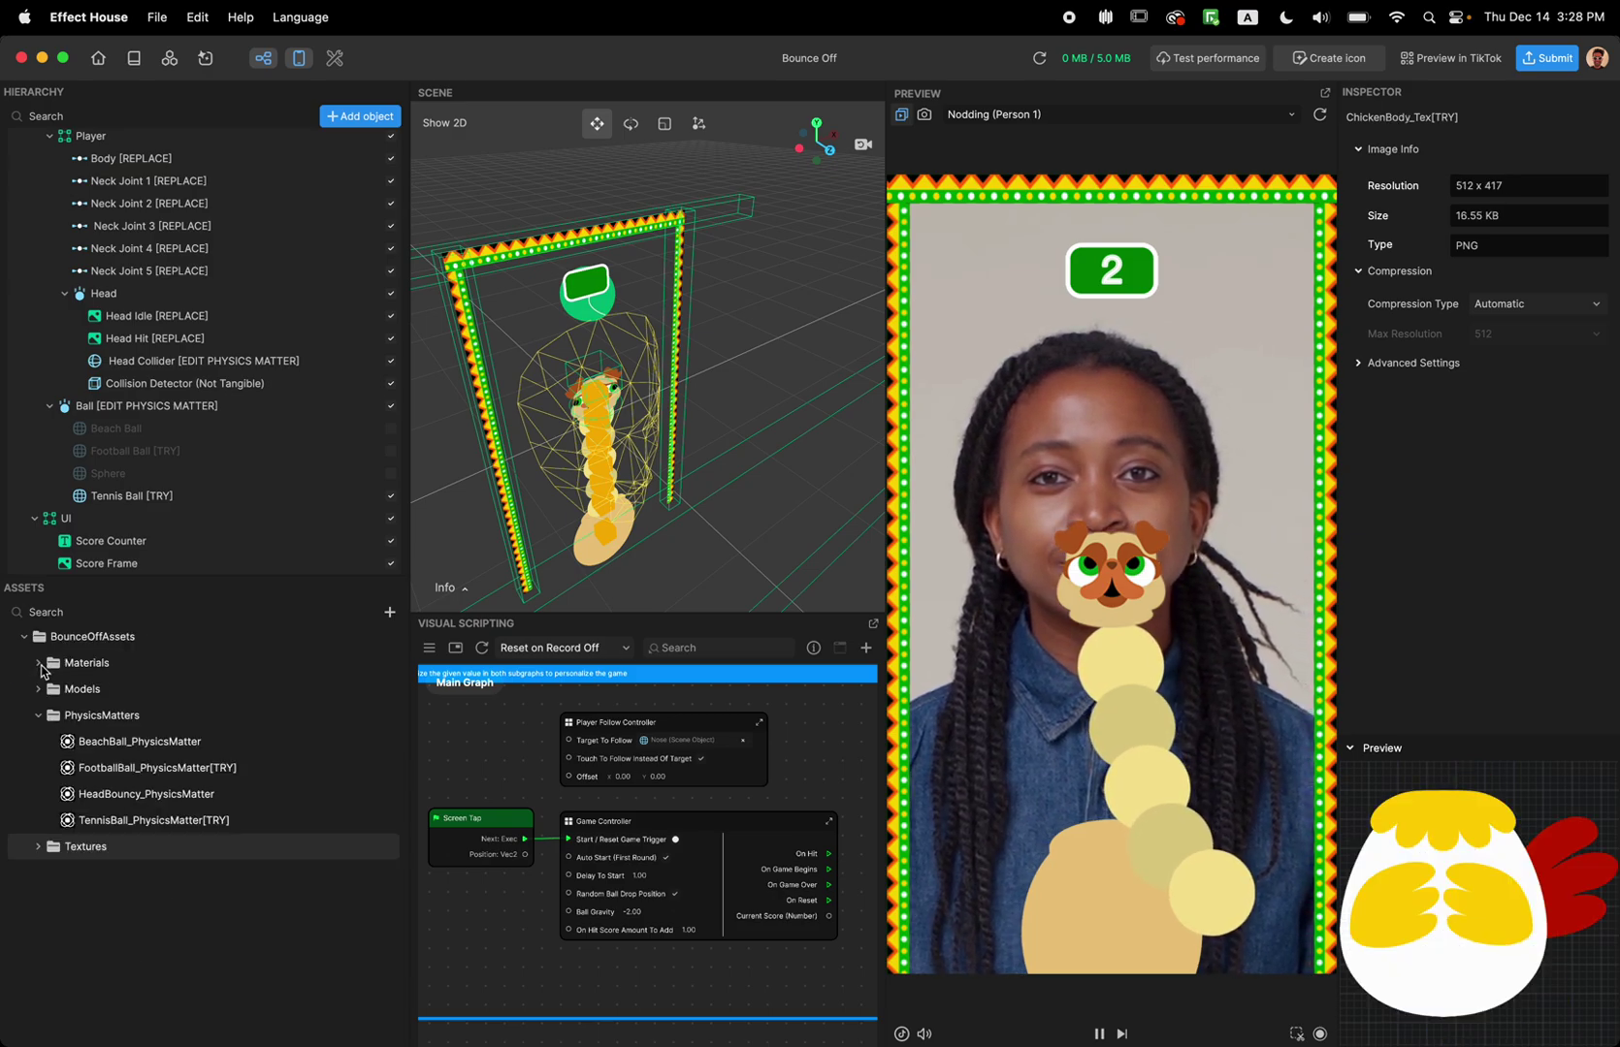
{"action": "left_click", "coordinate": [39, 715]}
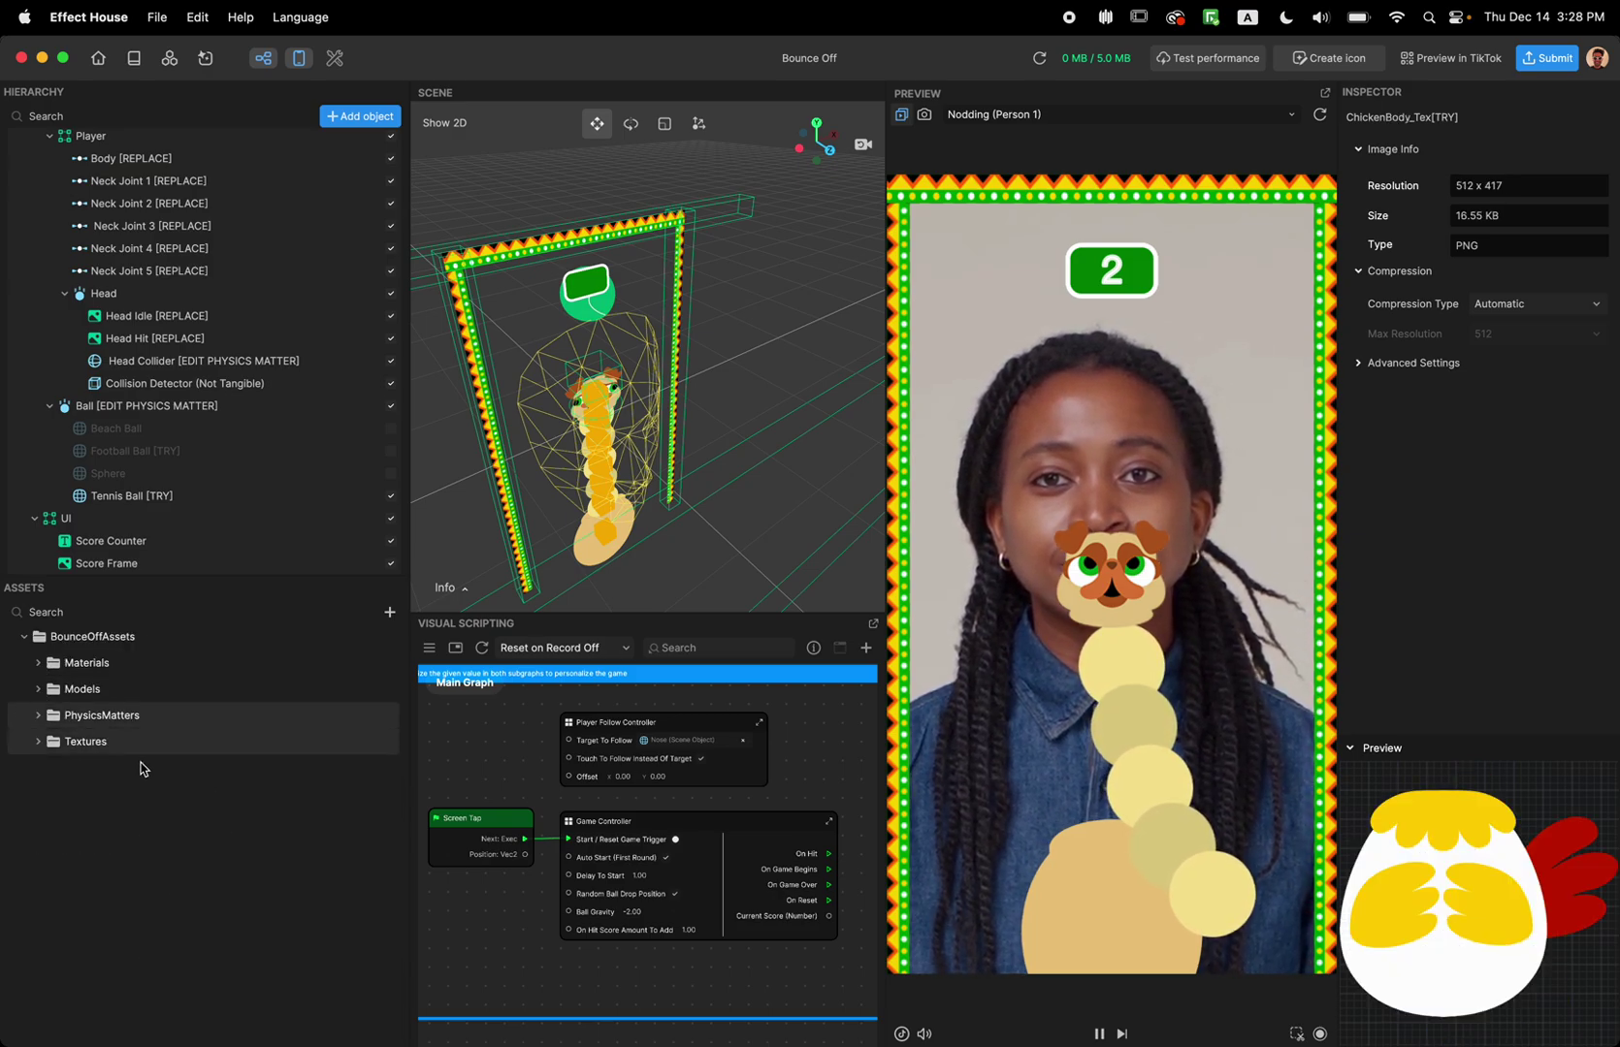
{"action": "left_click", "coordinate": [206, 60]}
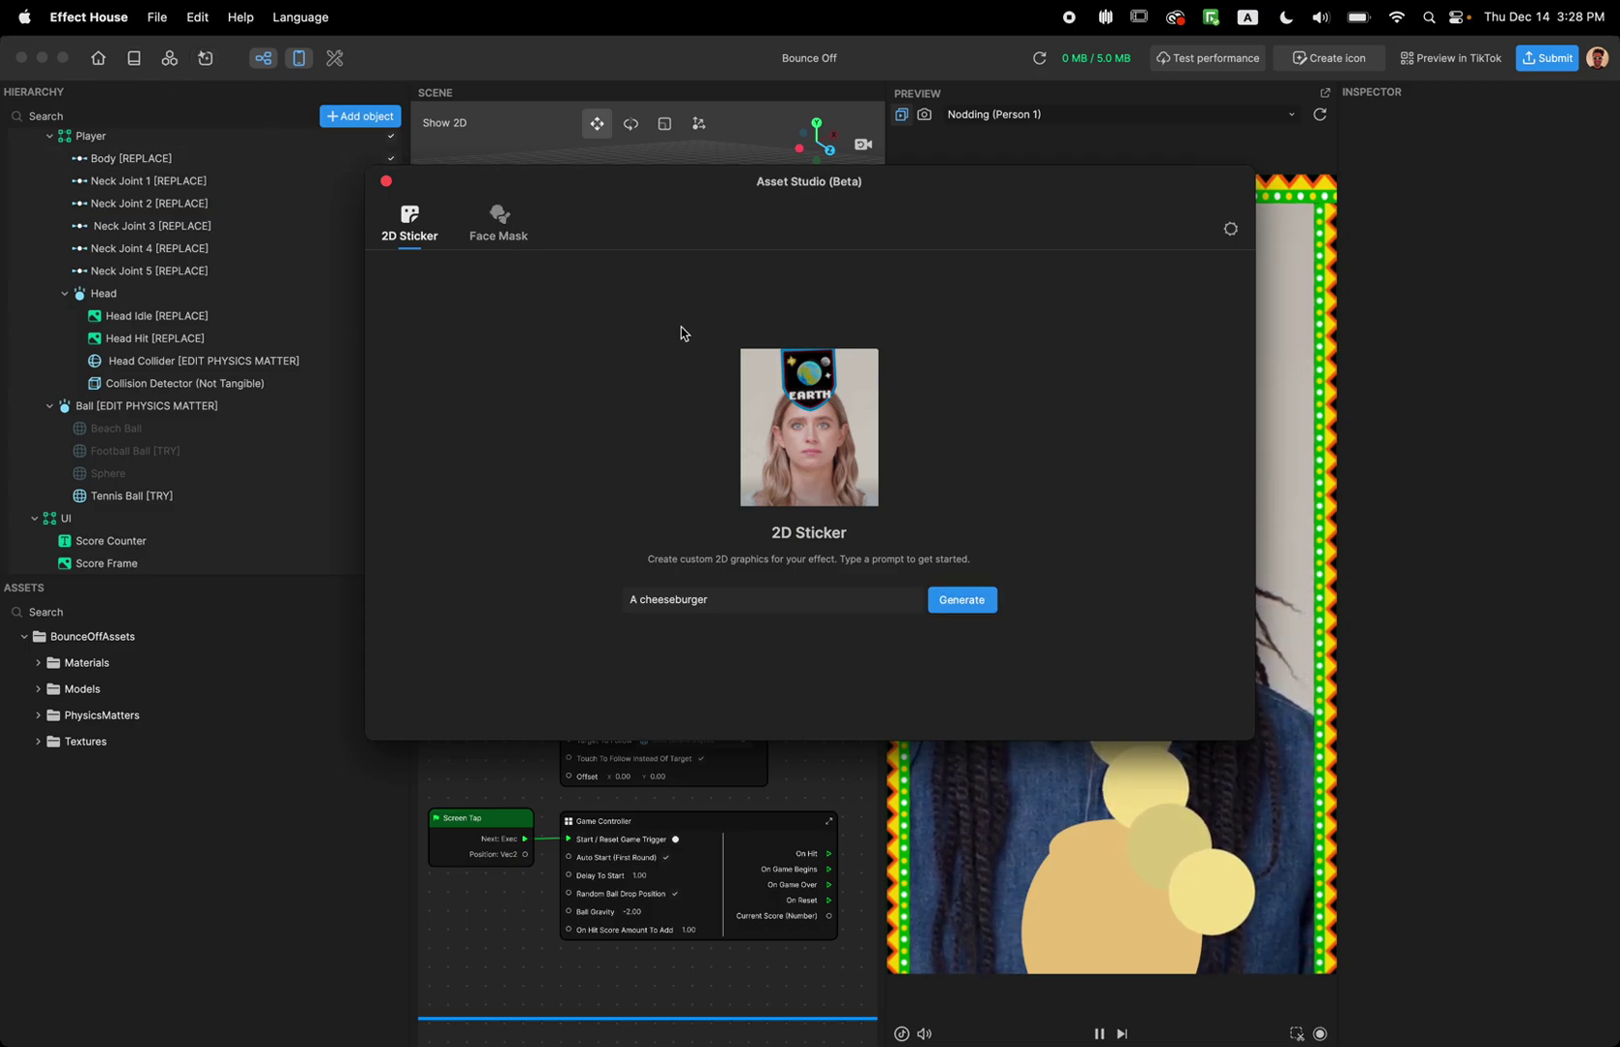
Step: Generate stickers from the prompt 'Cat head', import the pixel cat, and close Asset Studio
{"action": "triple_click", "coordinate": [762, 607]}
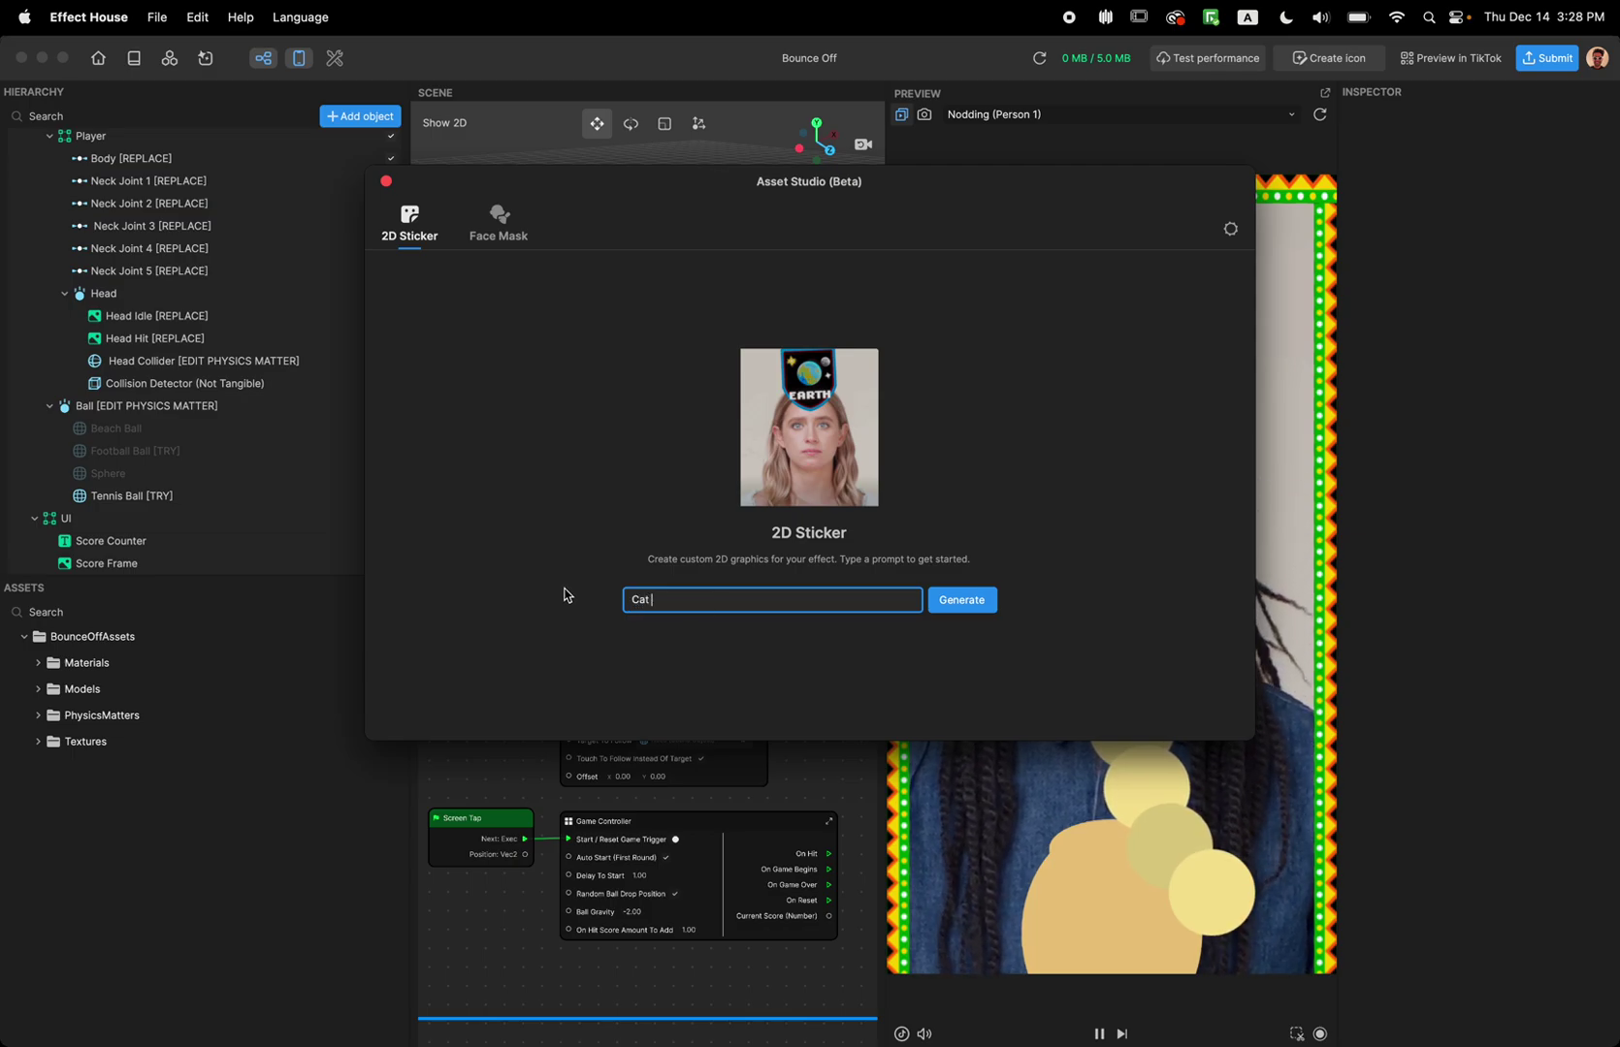
{"action": "type", "text": "Cat head"}
{"action": "key", "text": "Return"}
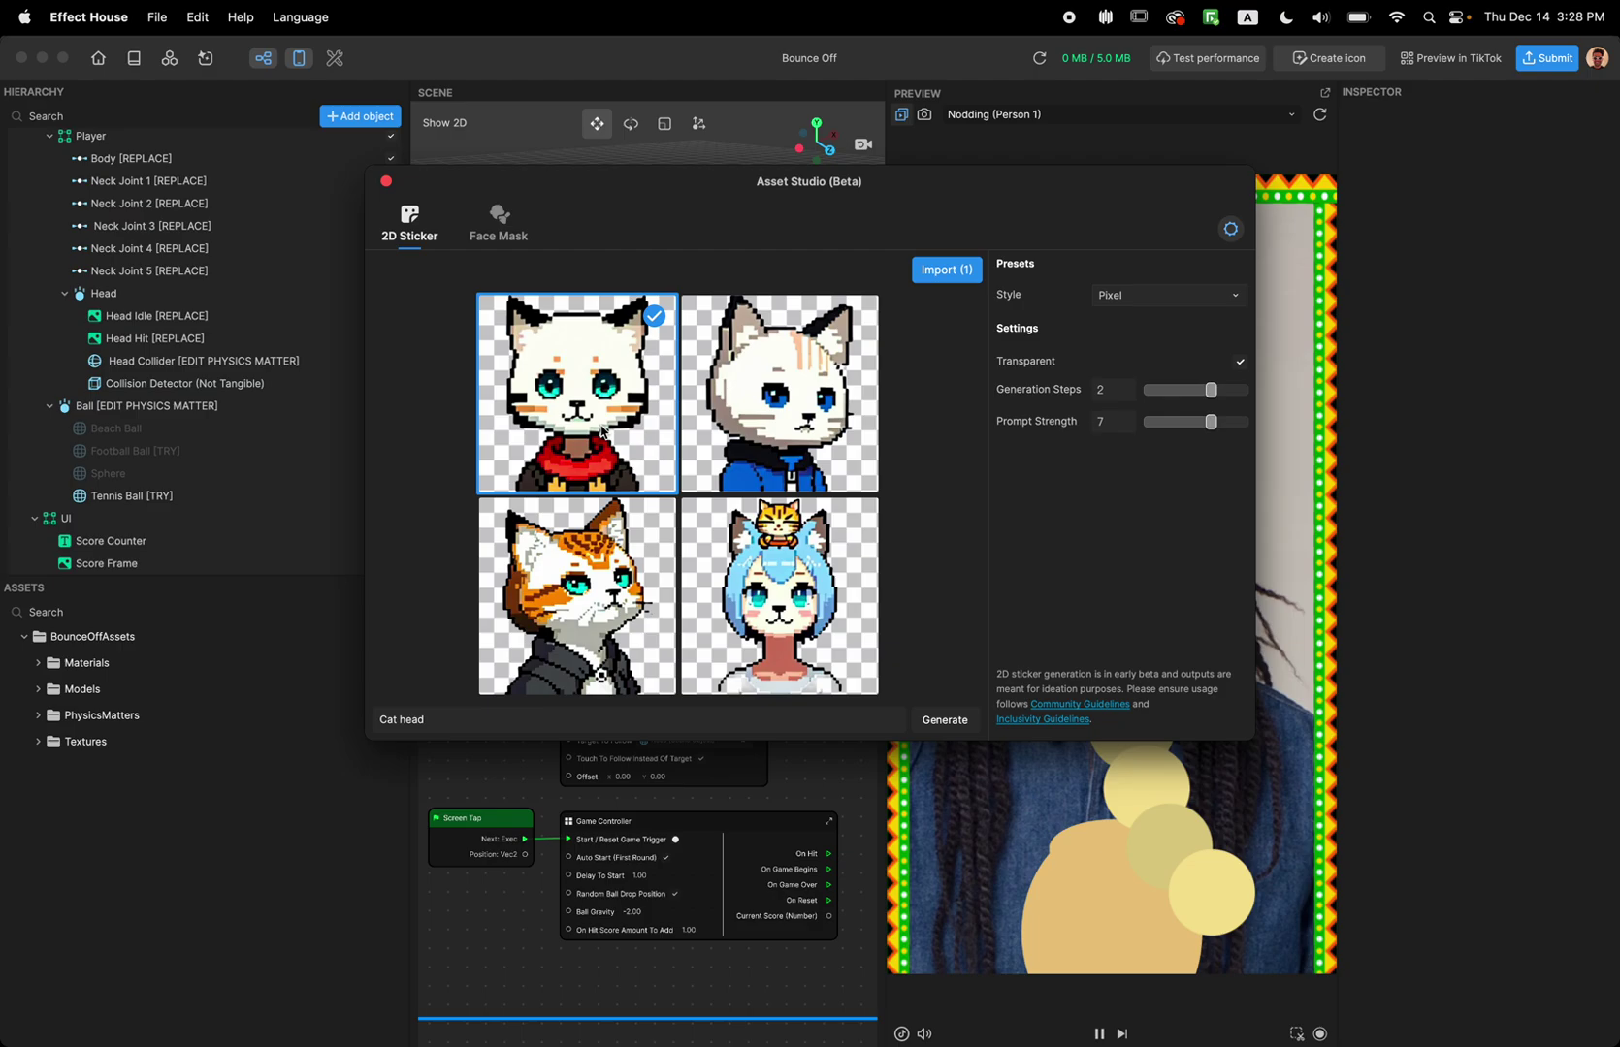
{"action": "left_click", "coordinate": [106, 797]}
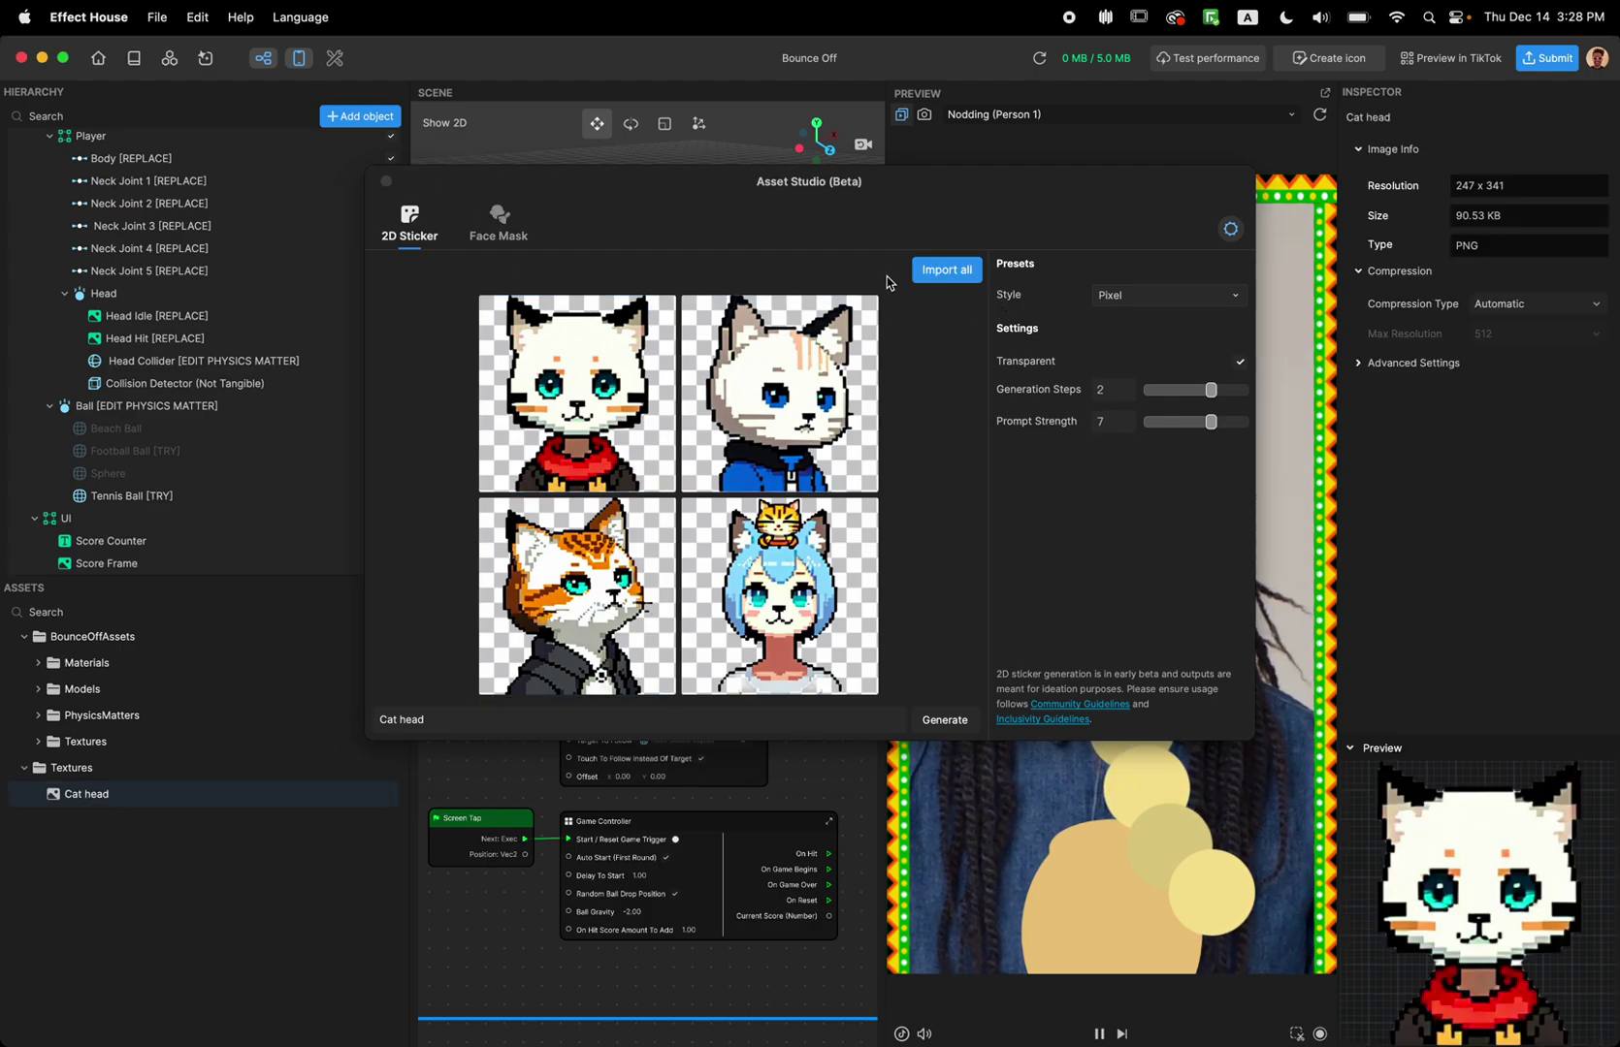
{"action": "left_click", "coordinate": [386, 181]}
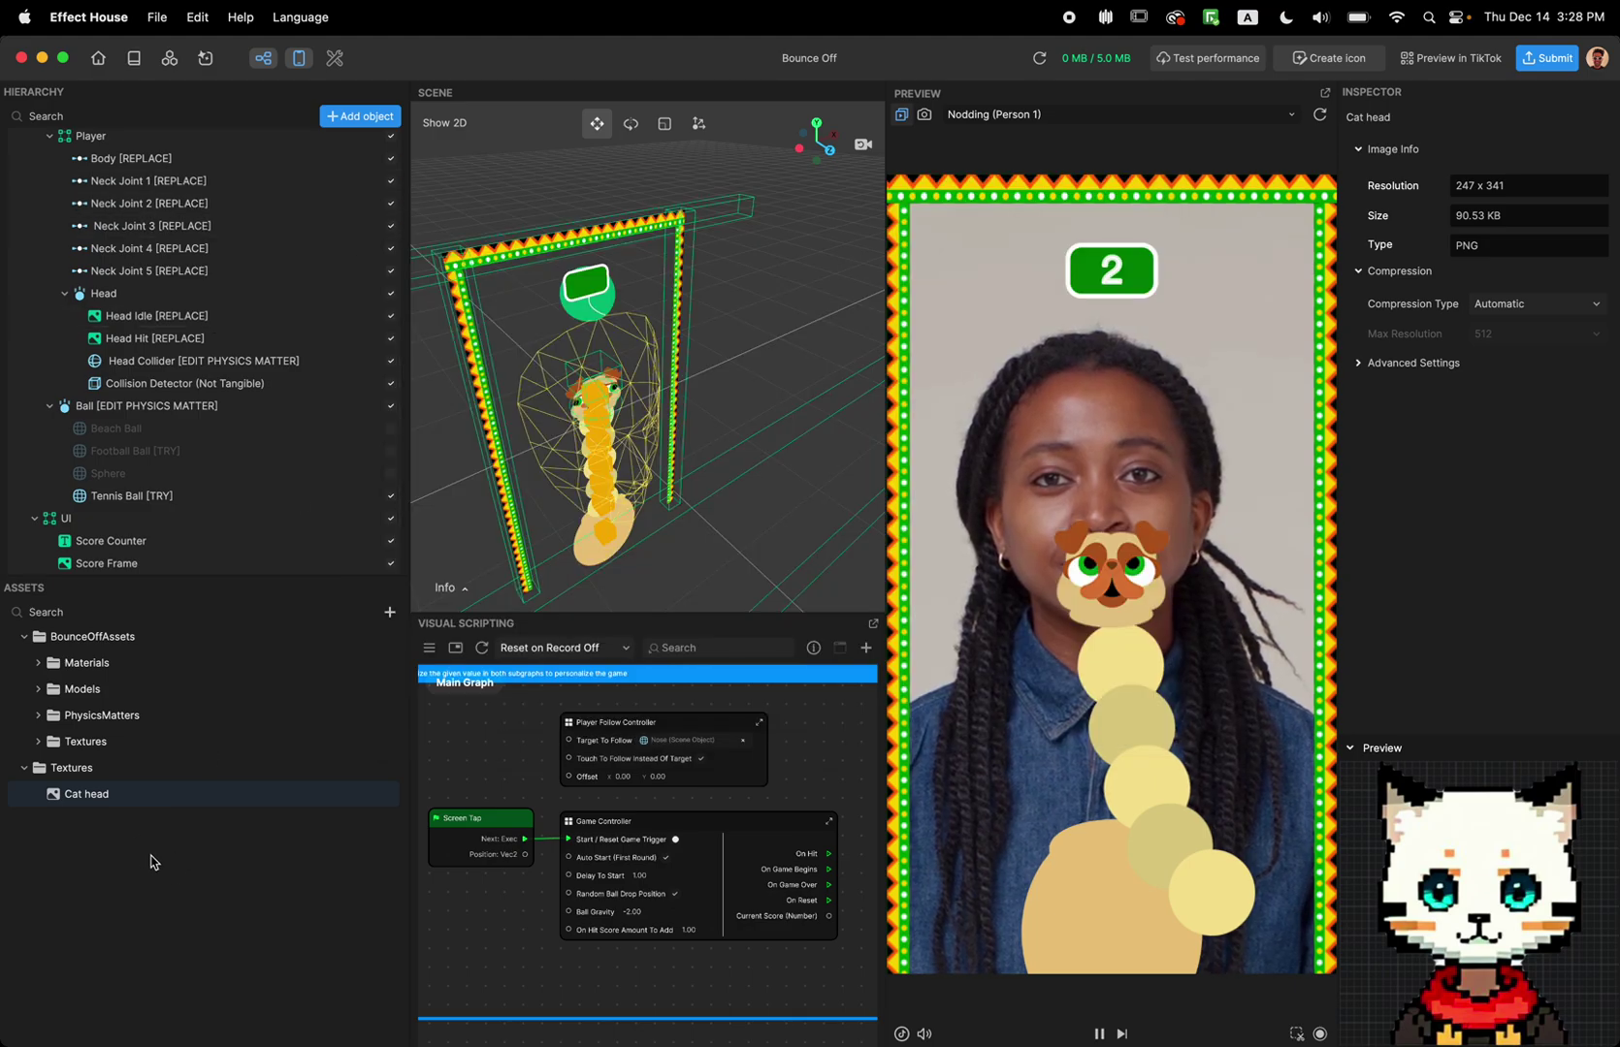
{"action": "left_click", "coordinate": [150, 862]}
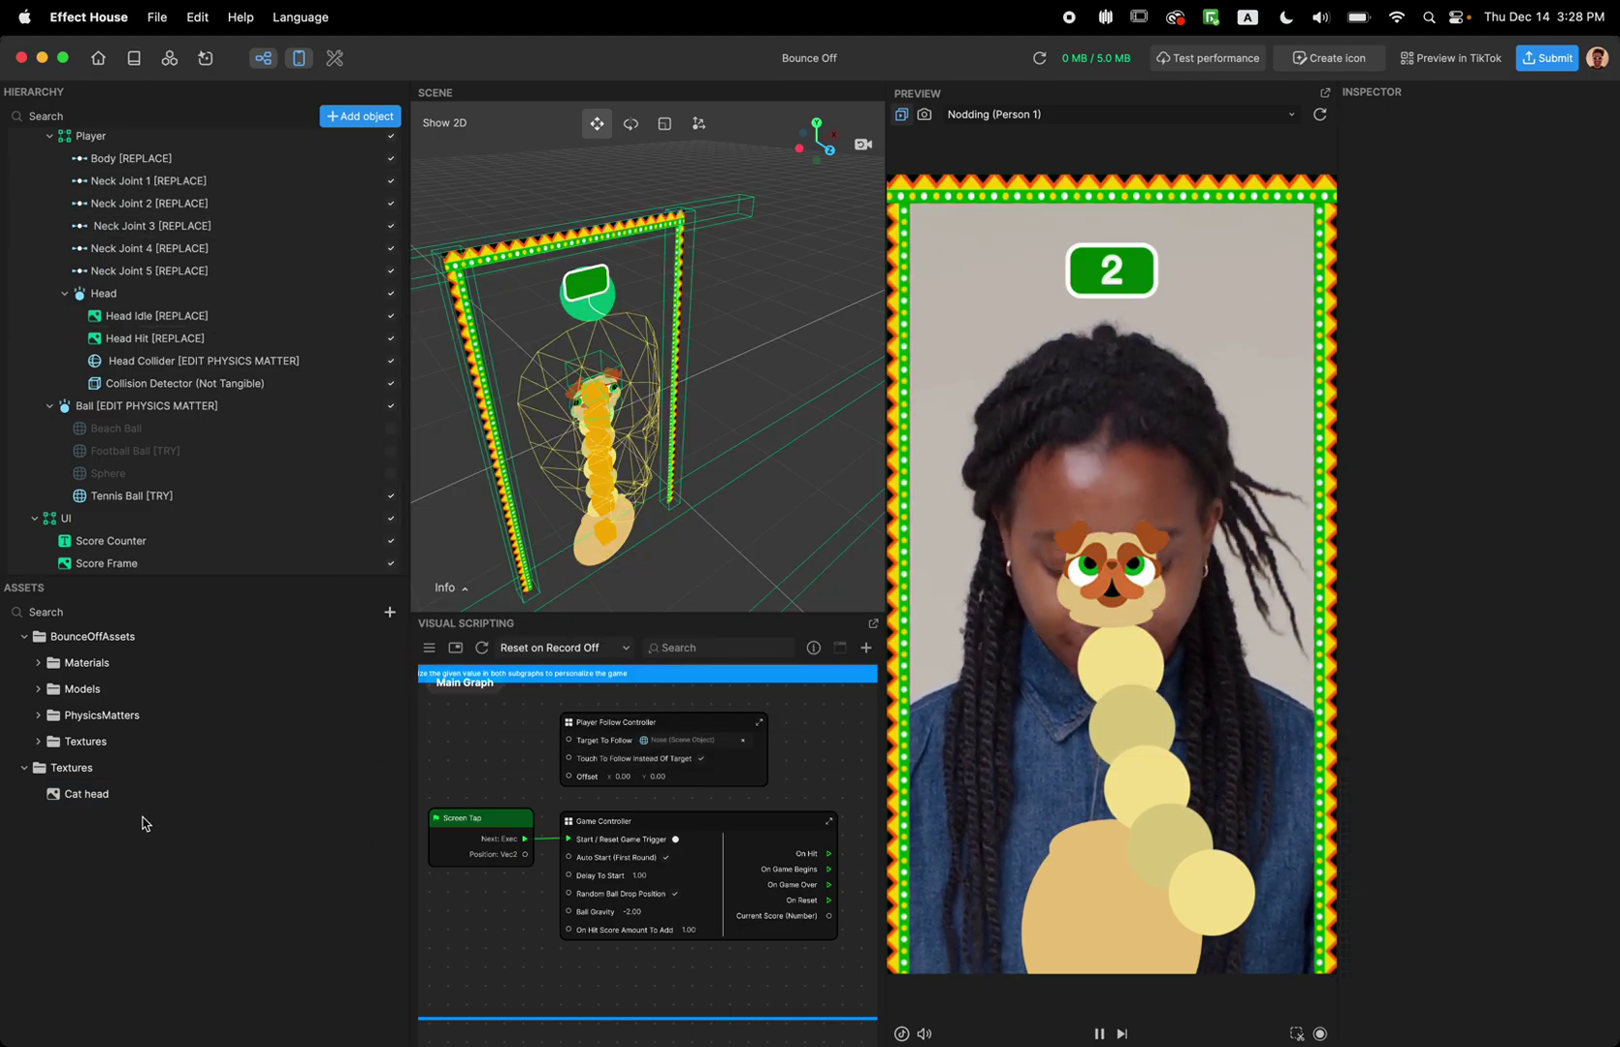
Step: Put the Cat head texture on Head Idle and play the preview to test it
{"action": "left_click", "coordinate": [114, 791]}
{"action": "scroll", "coordinate": [170, 413], "scroll_direction": "up", "scroll_amount": 2}
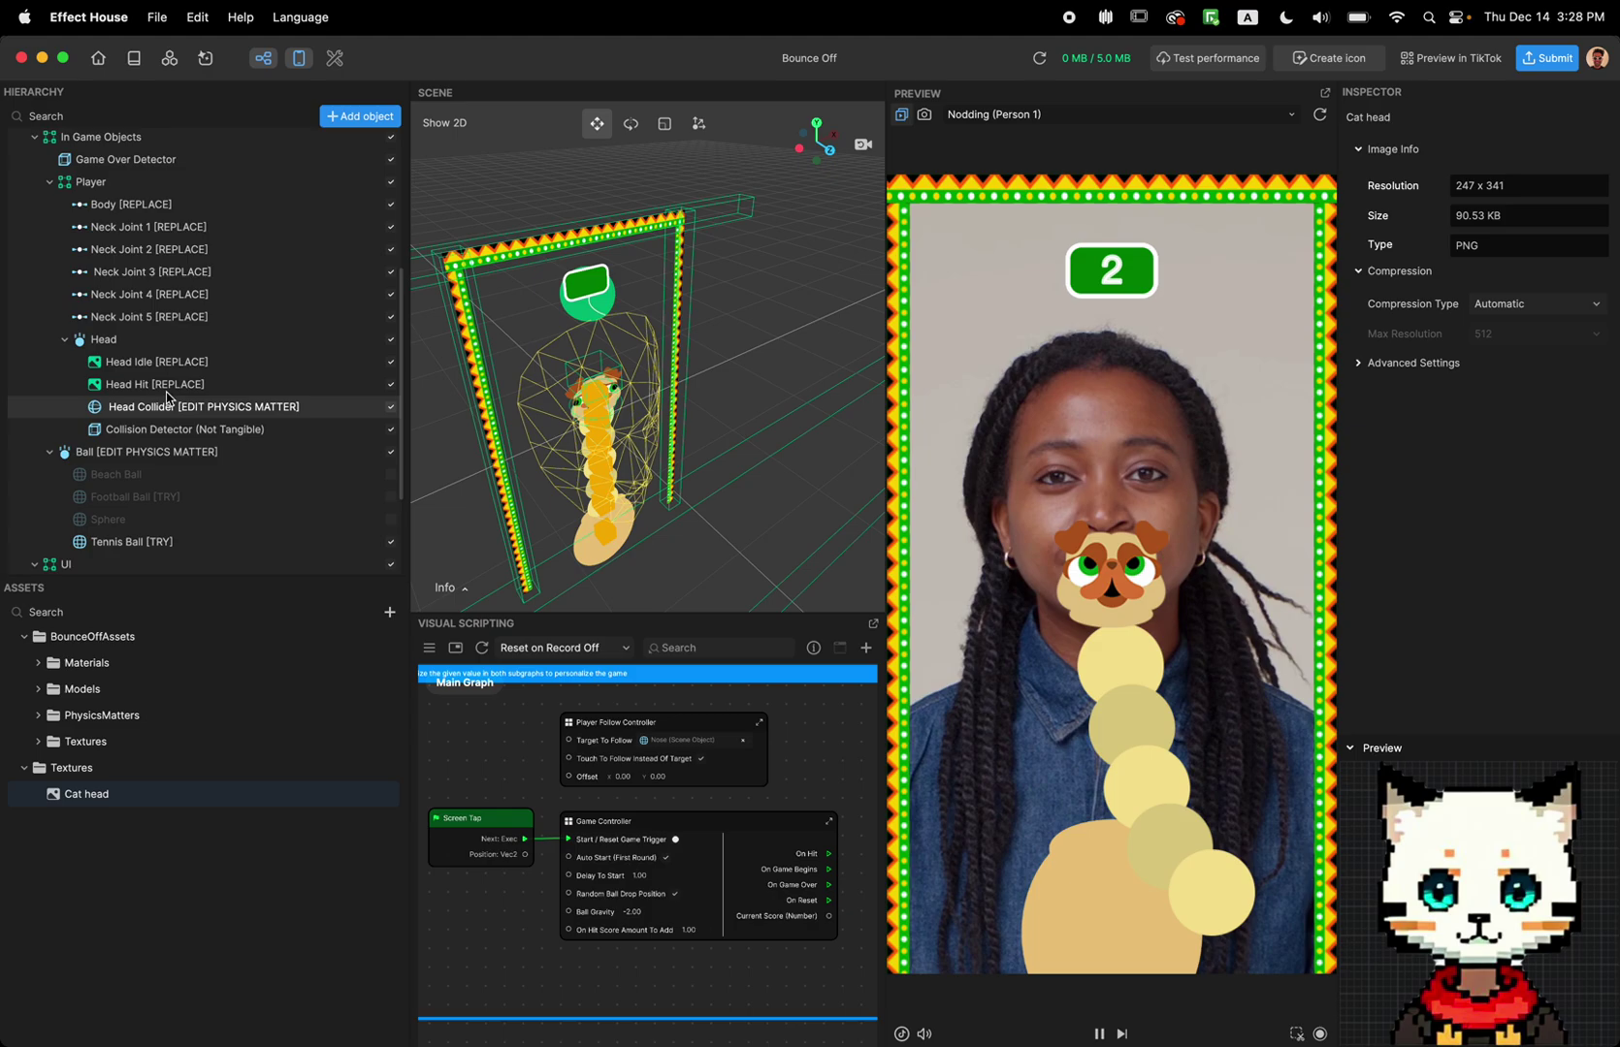
{"action": "left_click", "coordinate": [155, 361]}
{"action": "left_click_drag", "start_coordinate": [86, 793], "coordinate": [1509, 500]}
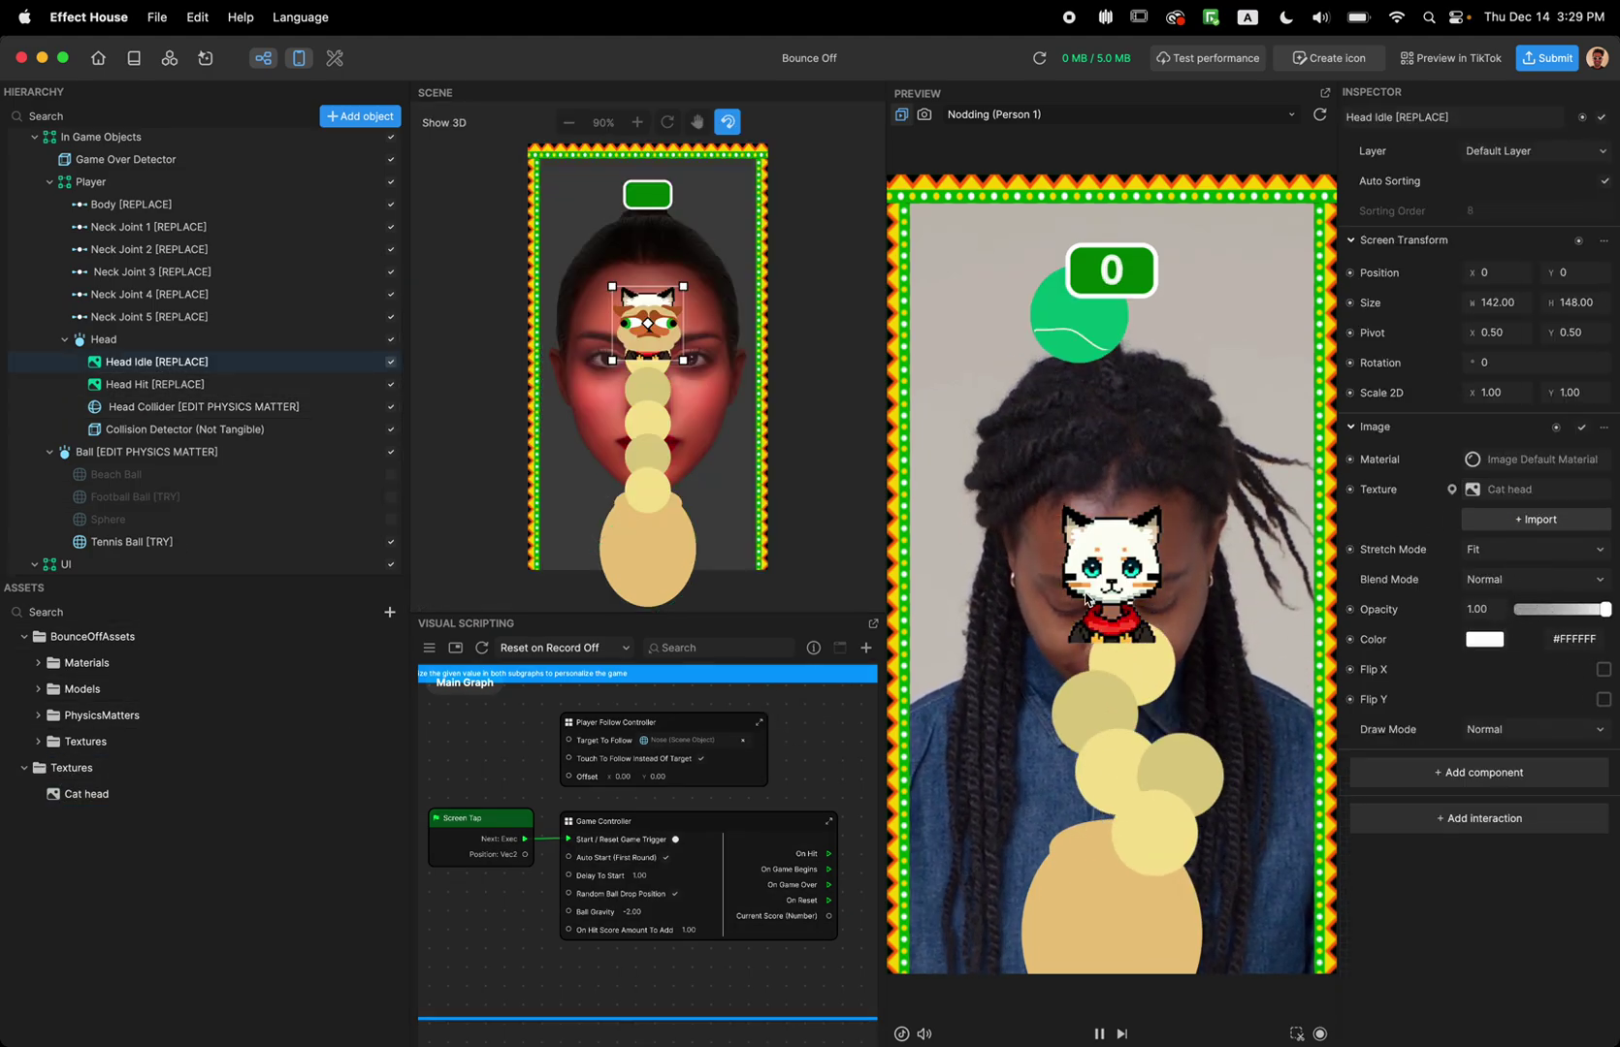
{"action": "left_click", "coordinate": [1113, 572]}
{"action": "left_click_drag", "start_coordinate": [1079, 568], "coordinate": [1066, 570]}
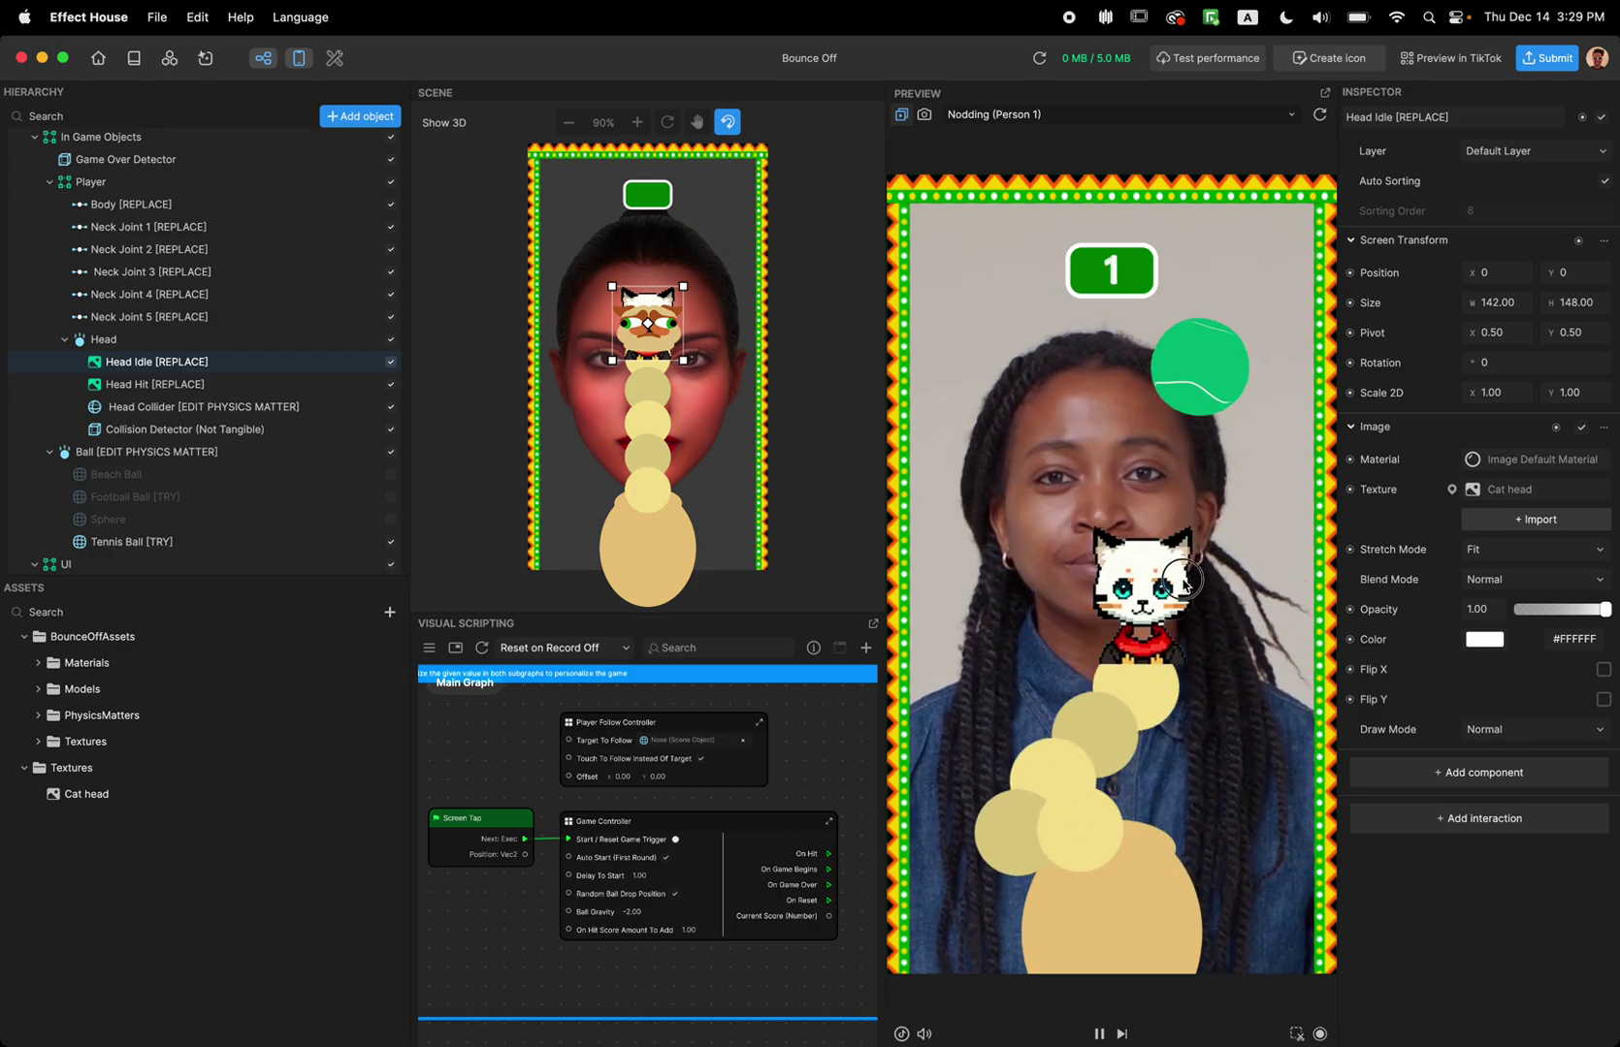
{"action": "left_click_drag", "start_coordinate": [1185, 582], "coordinate": [1098, 582]}
{"action": "left_click_drag", "start_coordinate": [1179, 657], "coordinate": [1217, 636]}
Step: Put the Cat head texture on Head Hit and test it by bouncing the ball
{"action": "left_click", "coordinate": [122, 384]}
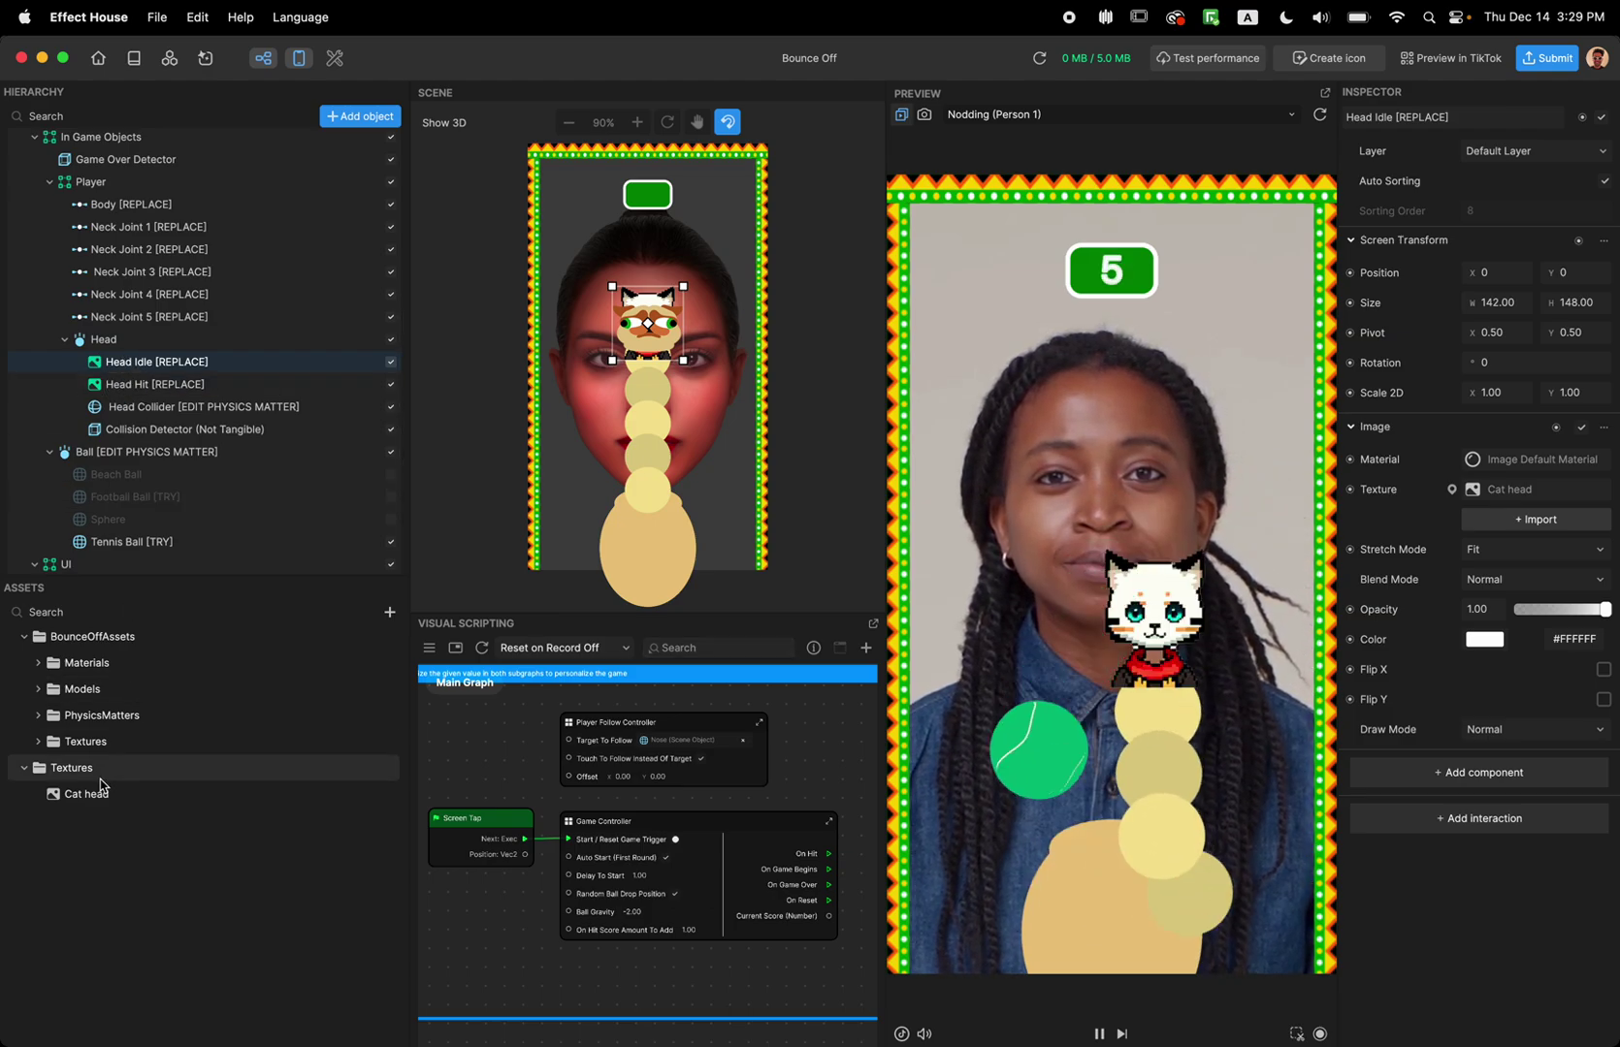
{"action": "left_click_drag", "start_coordinate": [86, 793], "coordinate": [1497, 494]}
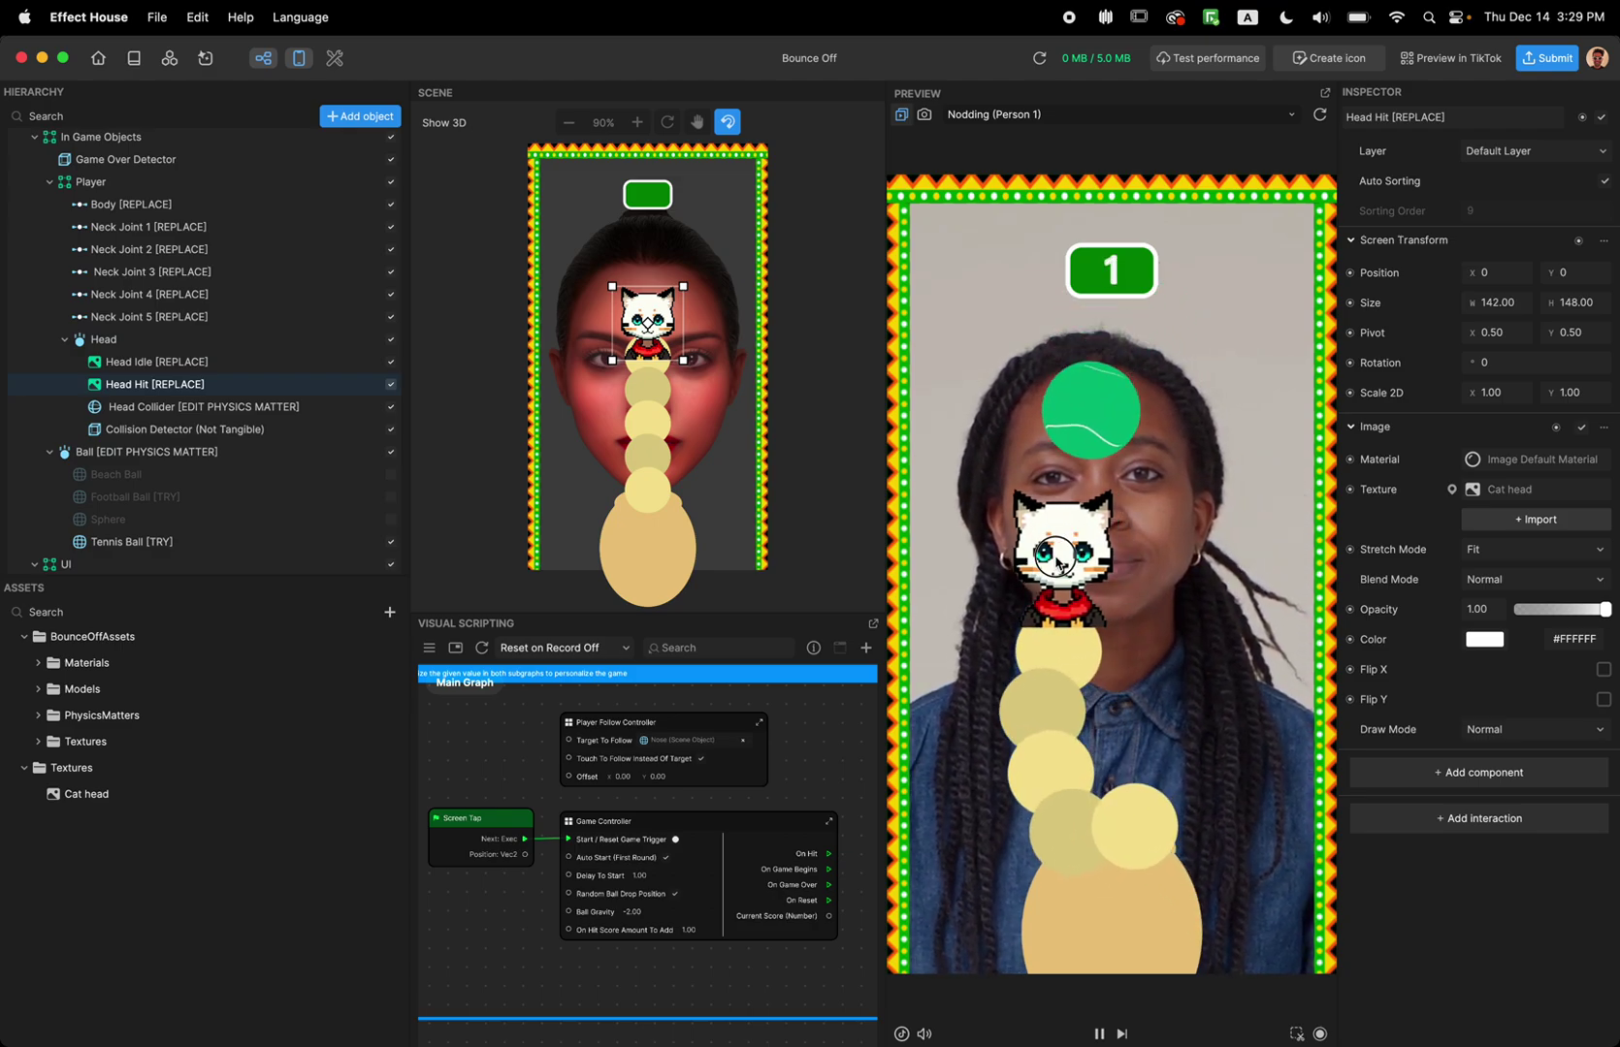
{"action": "left_click_drag", "start_coordinate": [1080, 568], "coordinate": [1123, 531]}
{"action": "left_click_drag", "start_coordinate": [1077, 611], "coordinate": [1072, 609]}
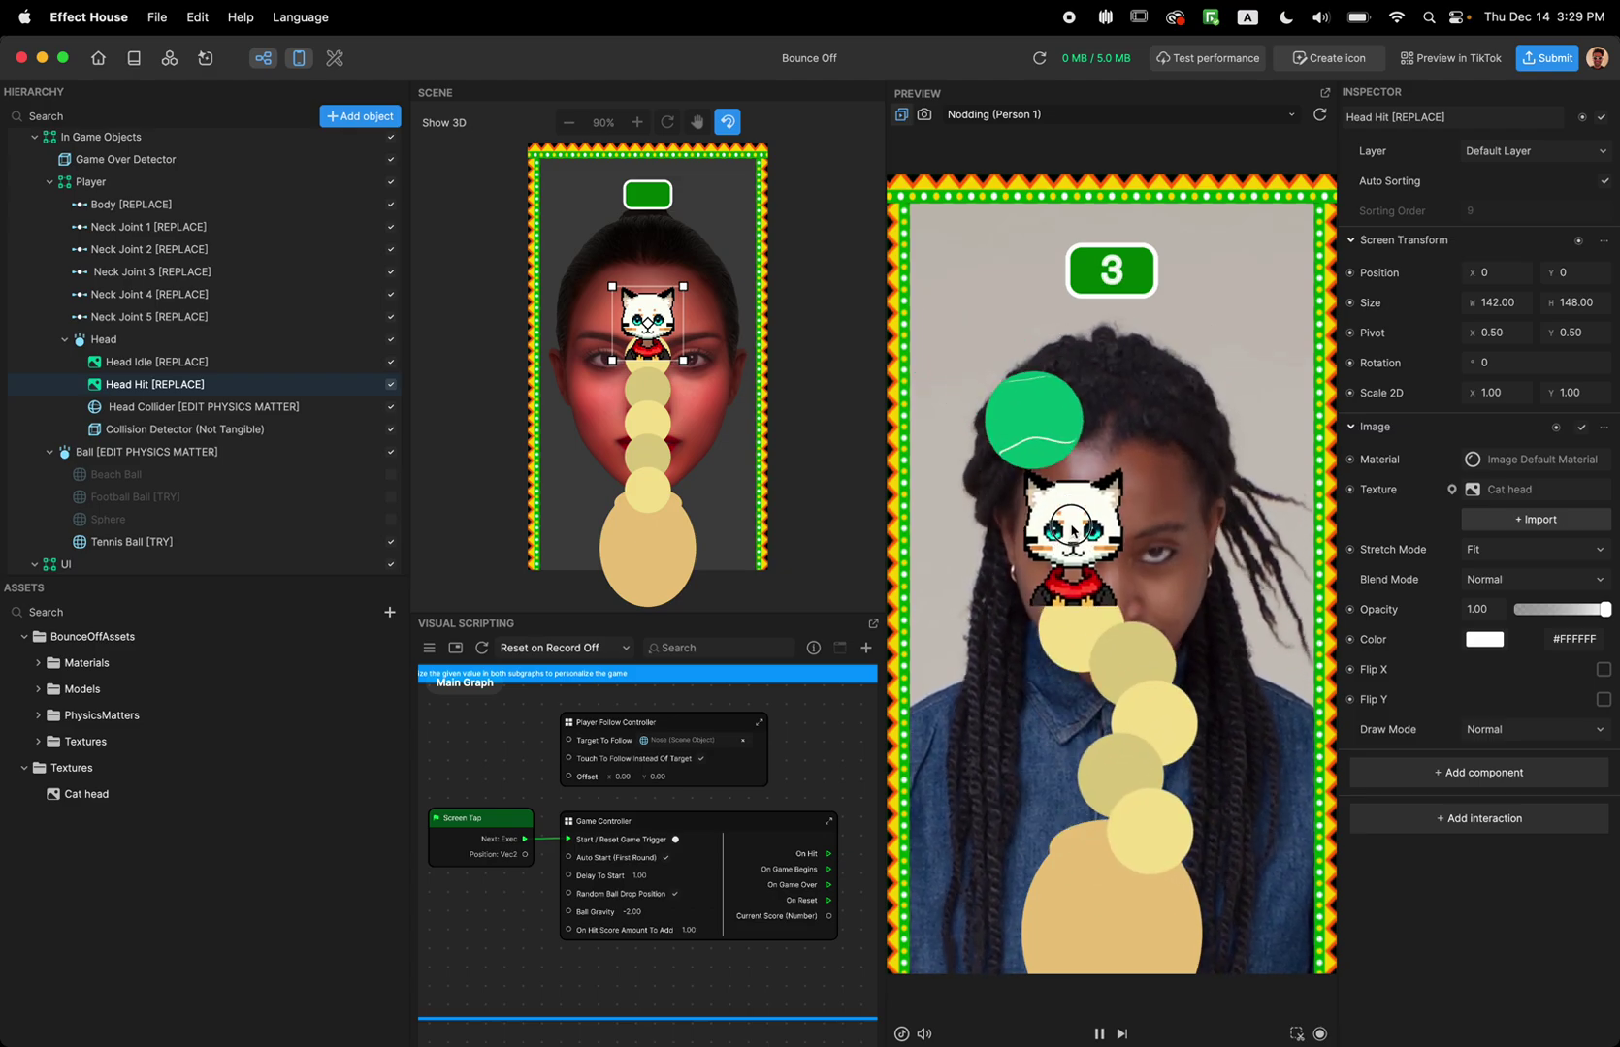
Step: Set Left, Right and Top Wall image colour to #000000 and restart the preview
{"action": "scroll", "coordinate": [118, 248], "scroll_direction": "up", "scroll_amount": 5}
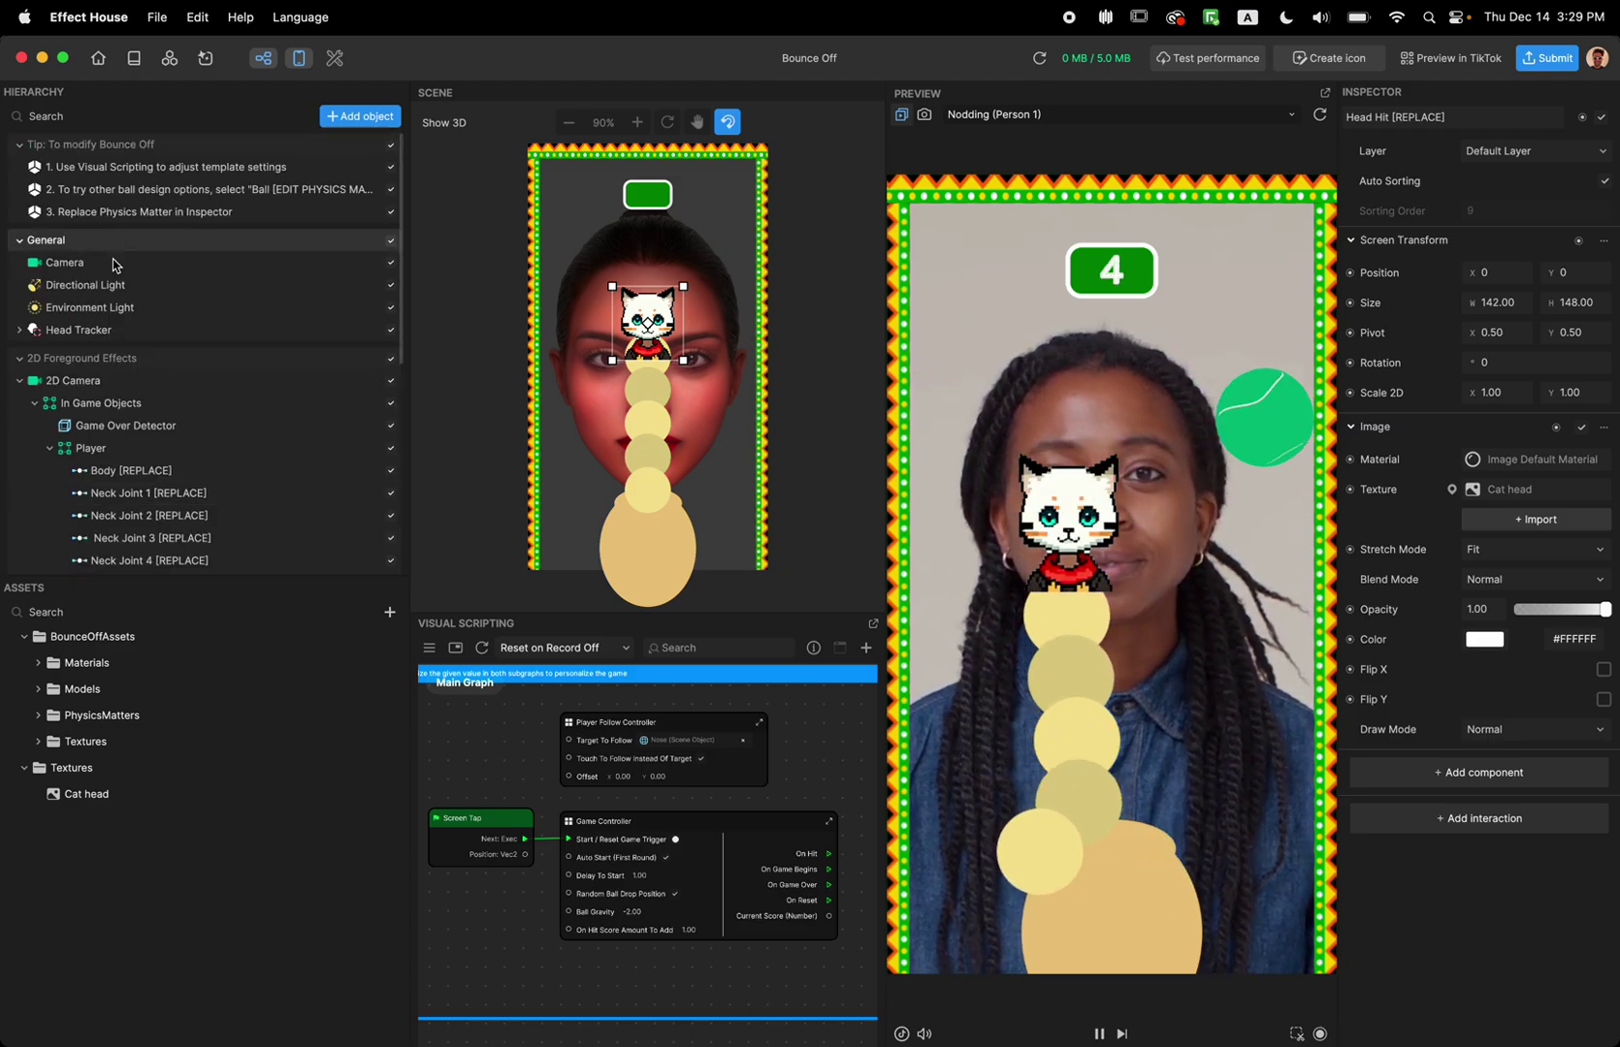
{"action": "left_click", "coordinate": [19, 380]}
{"action": "left_click", "coordinate": [19, 380]}
{"action": "scroll", "coordinate": [58, 426], "scroll_direction": "down", "scroll_amount": 5}
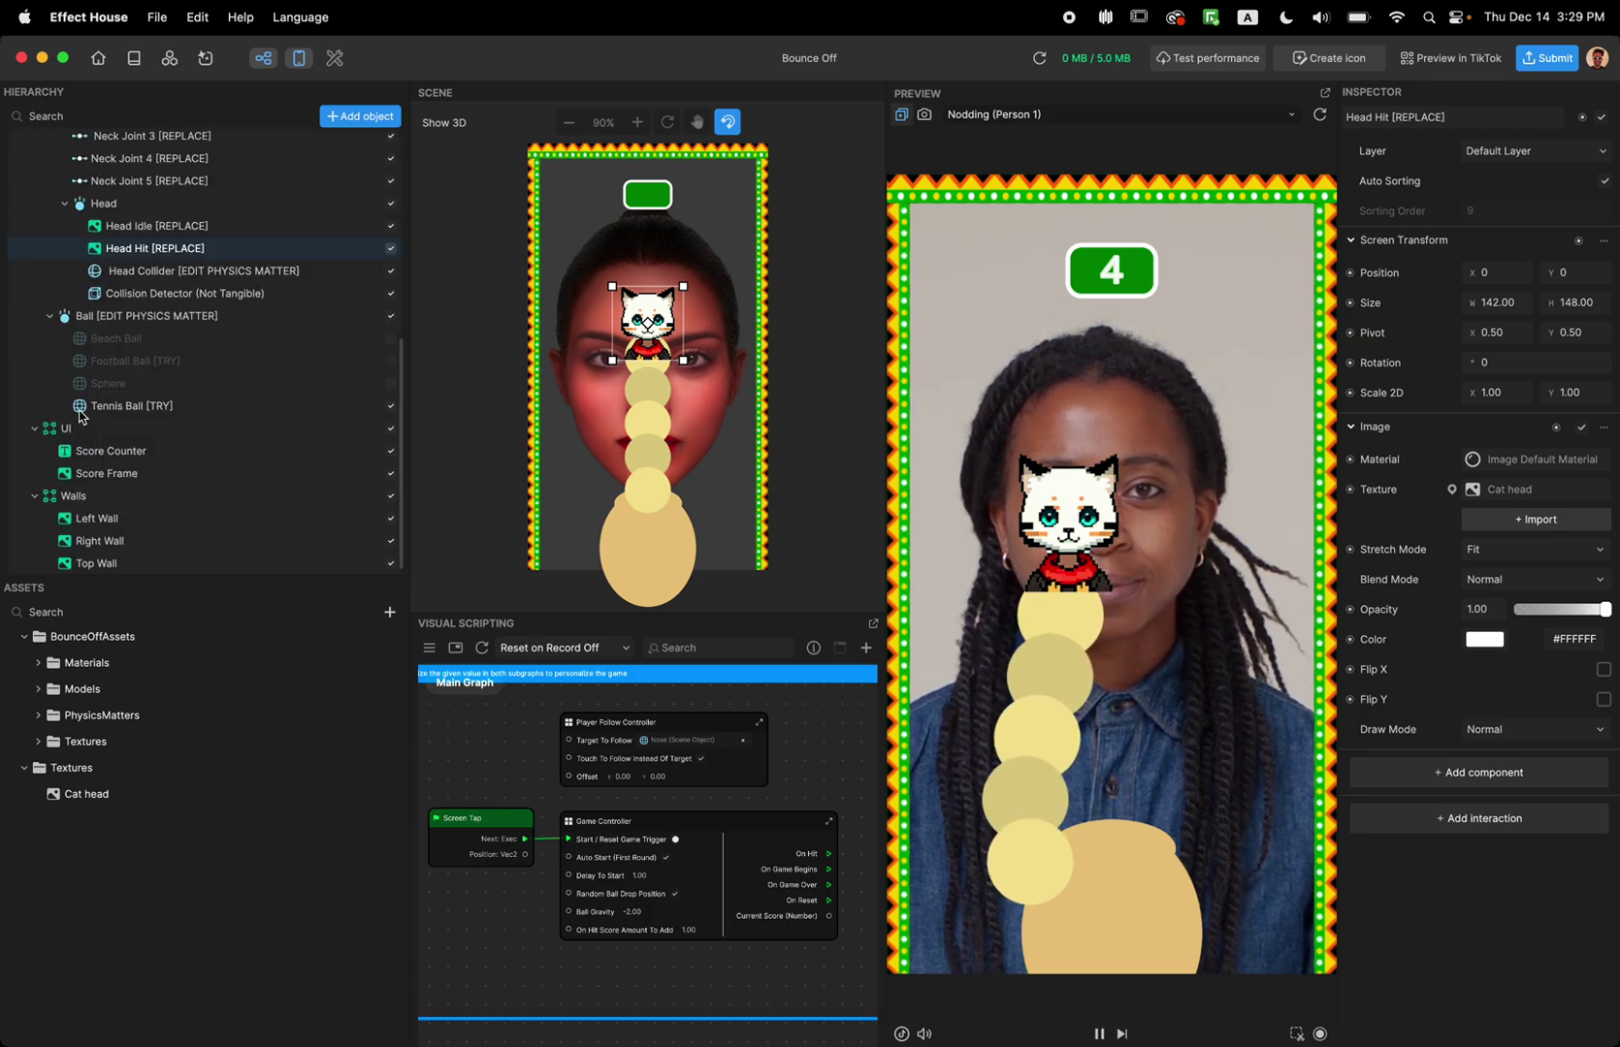
{"action": "left_click", "coordinate": [97, 518]}
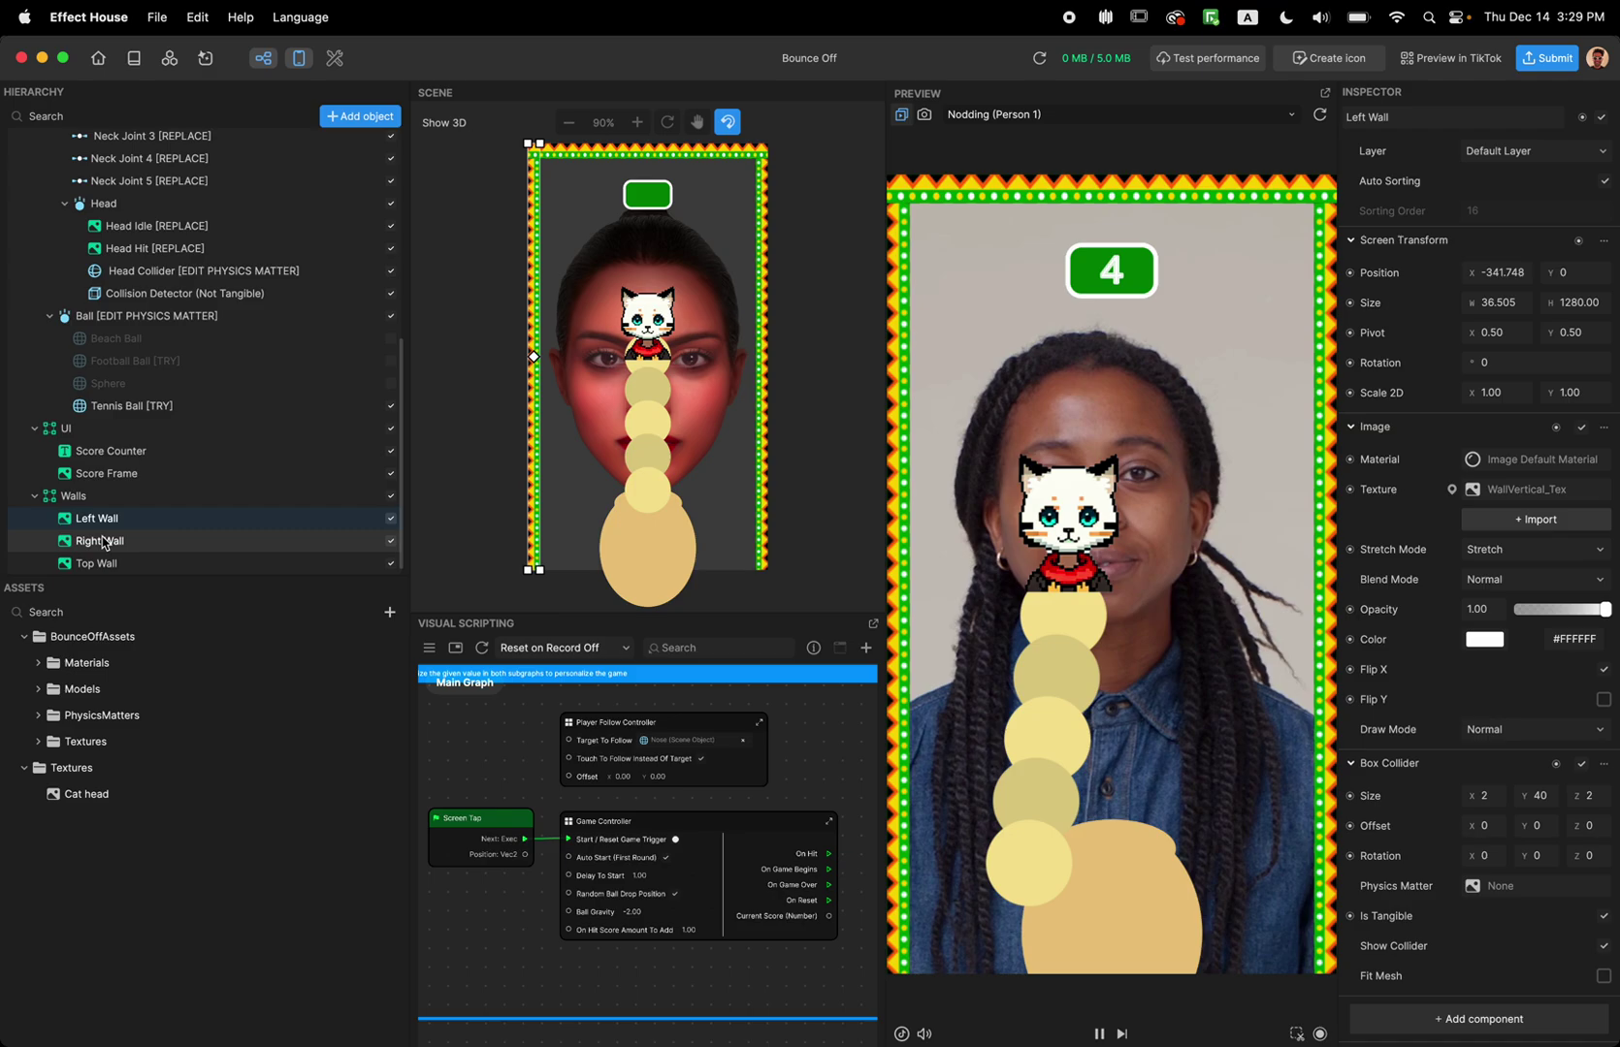
{"action": "left_click", "coordinate": [108, 545]}
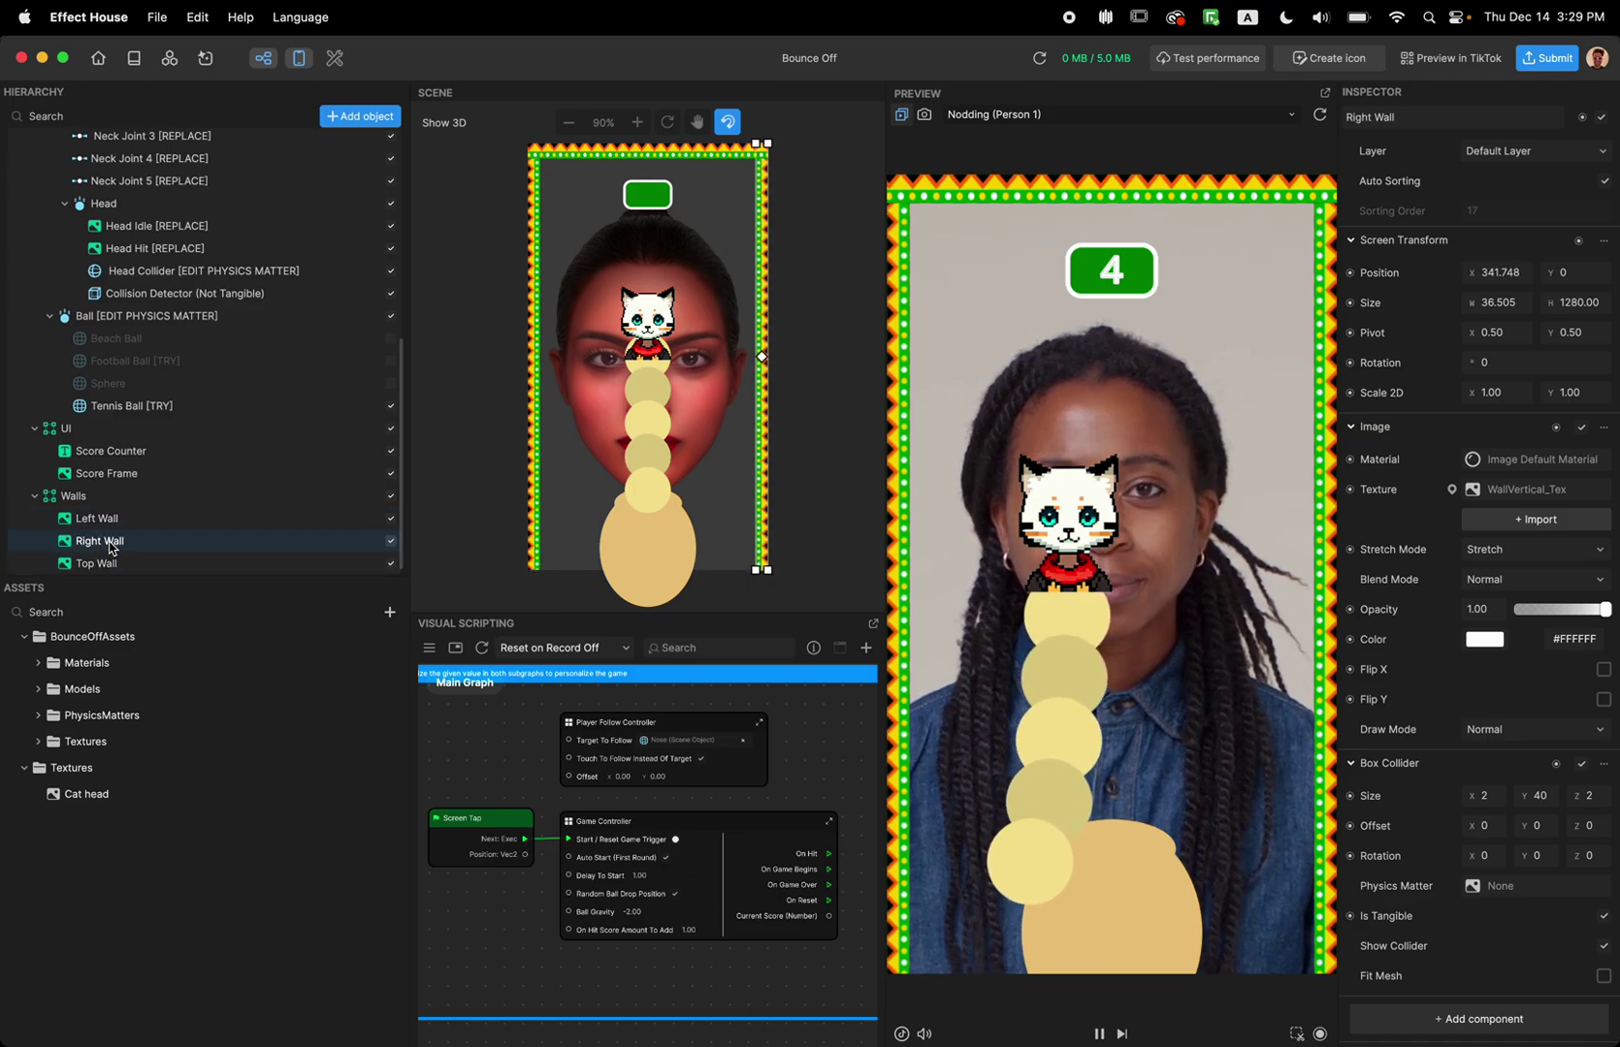
{"action": "left_click", "coordinate": [102, 563]}
{"action": "left_click", "coordinate": [145, 518], "text": "shift"}
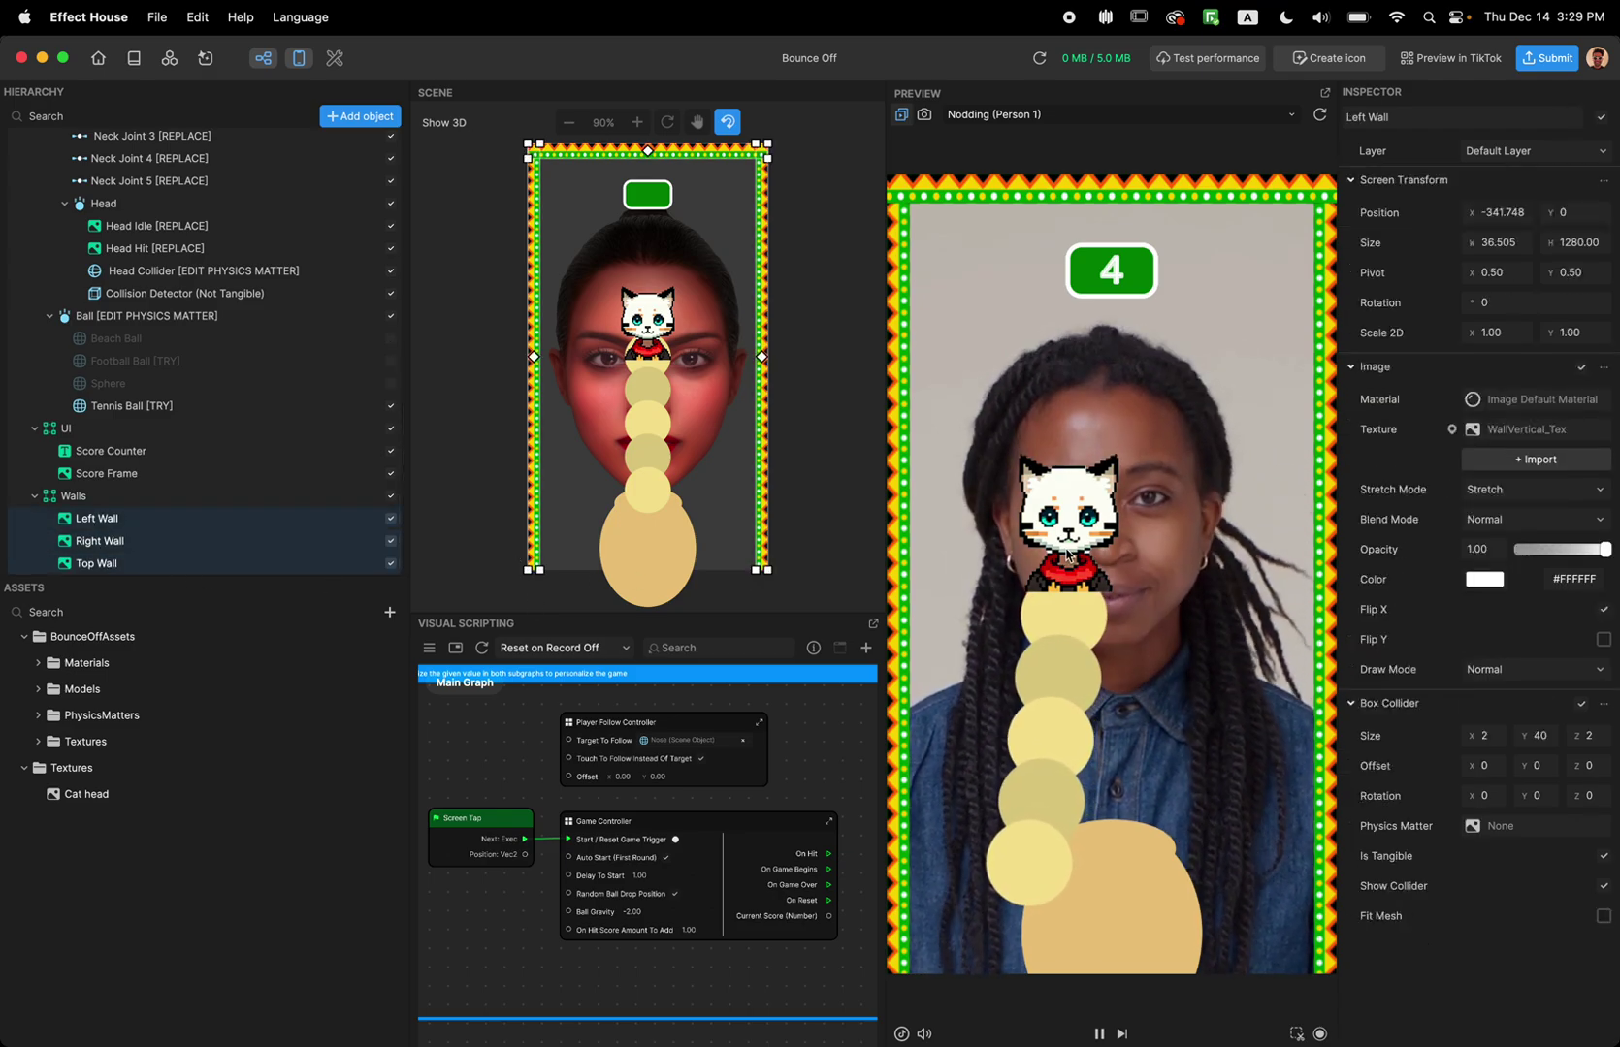
{"action": "left_click", "coordinate": [1484, 579]}
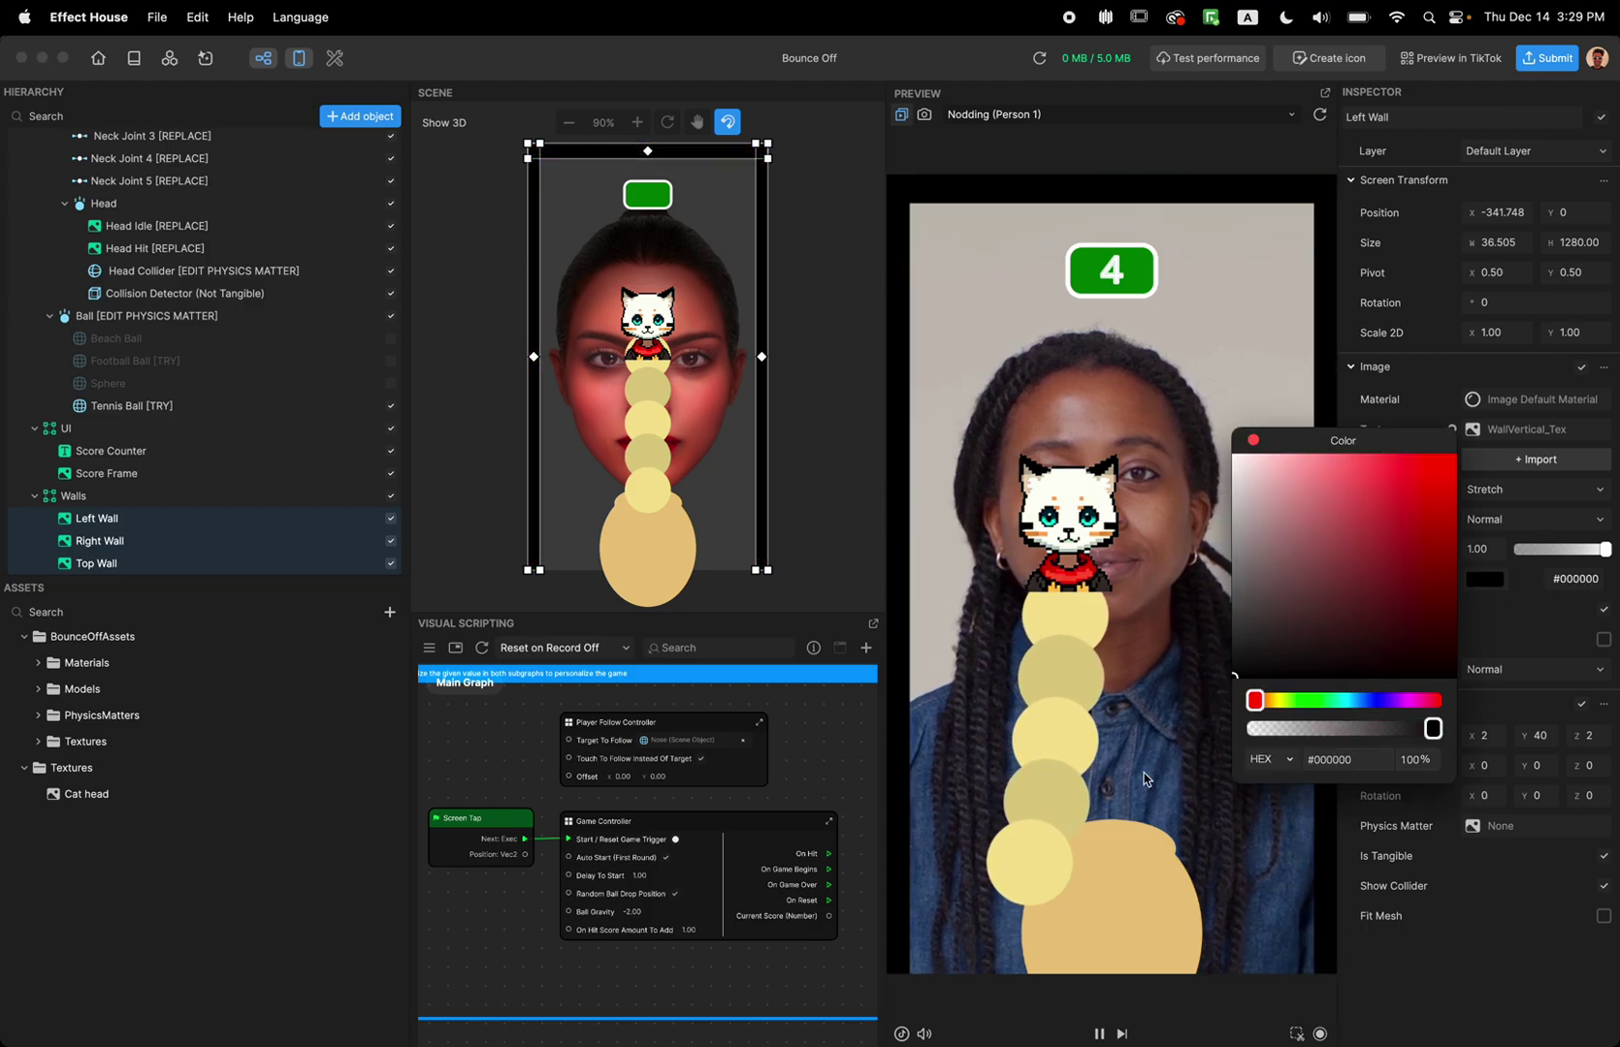
{"action": "left_click", "coordinate": [1252, 441]}
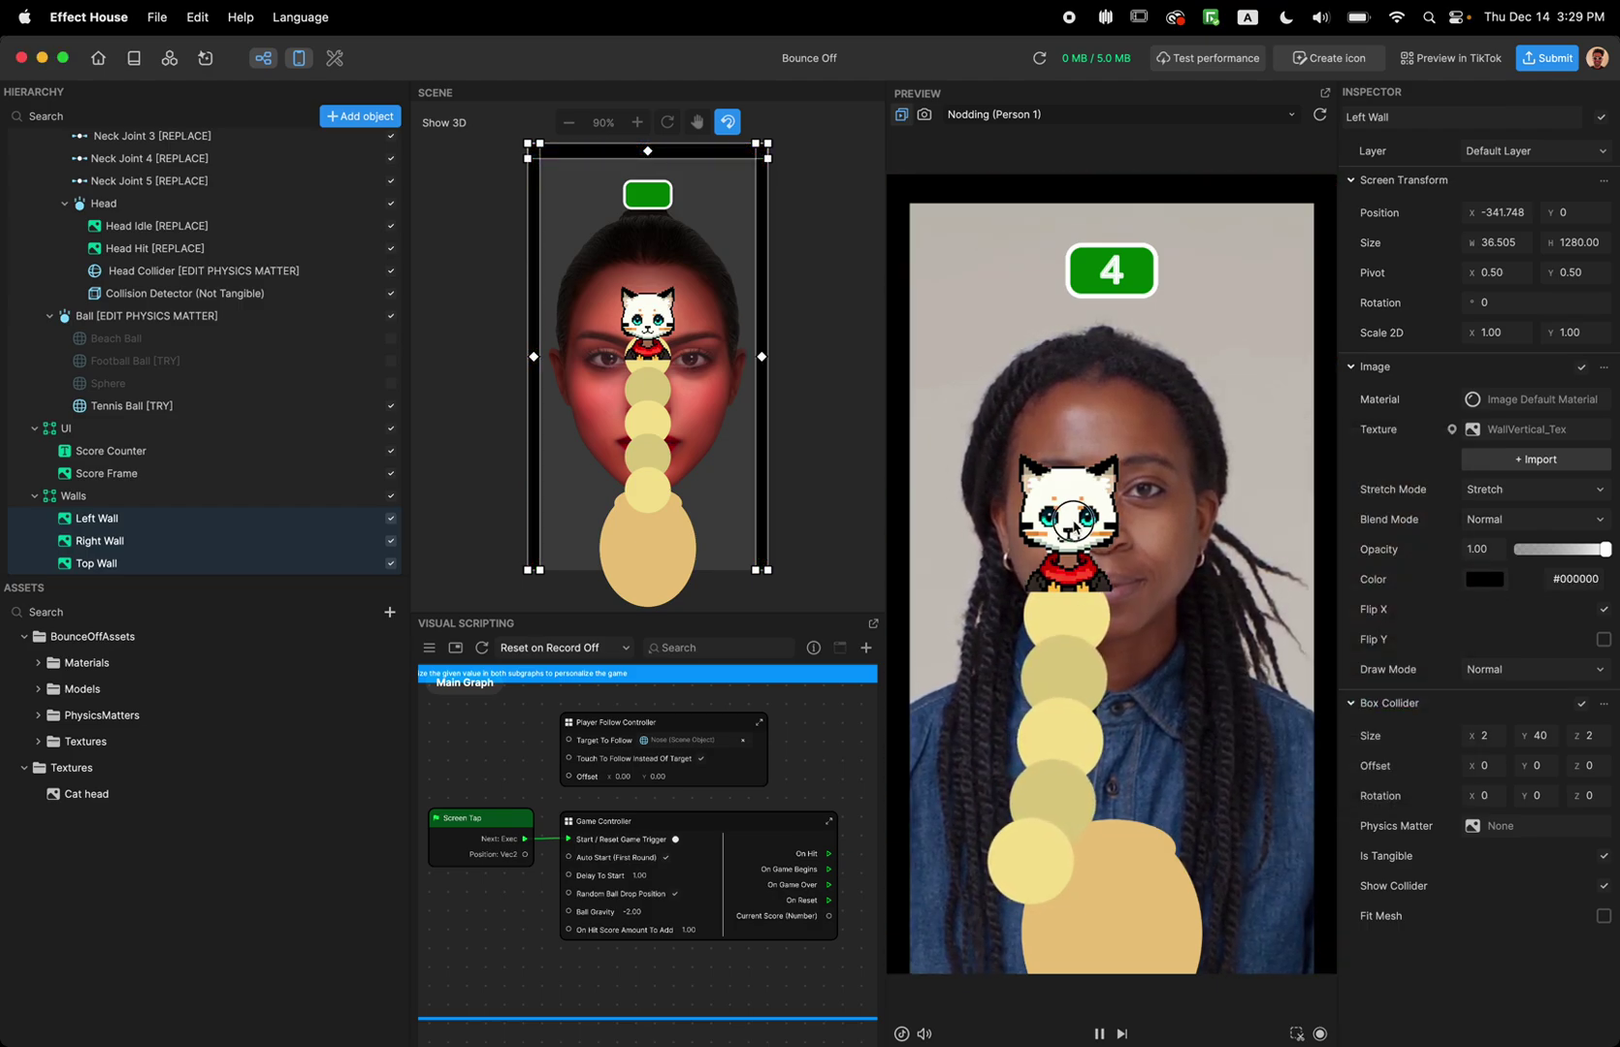
{"action": "left_click", "coordinate": [1072, 529]}
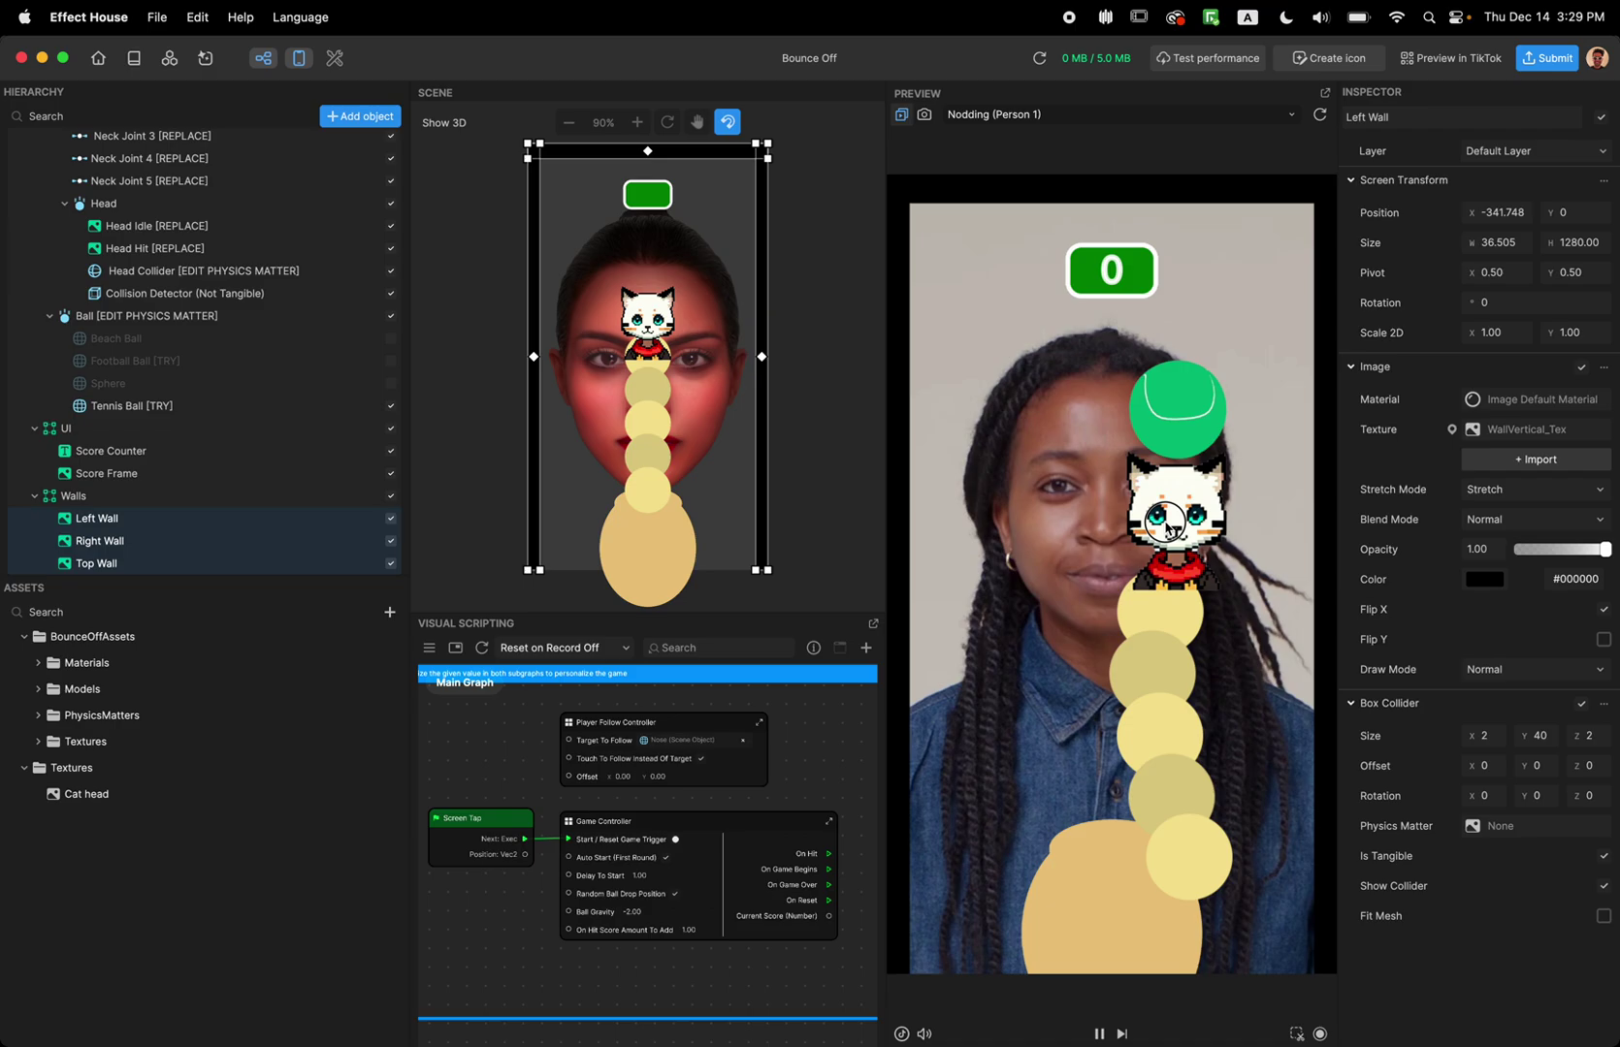